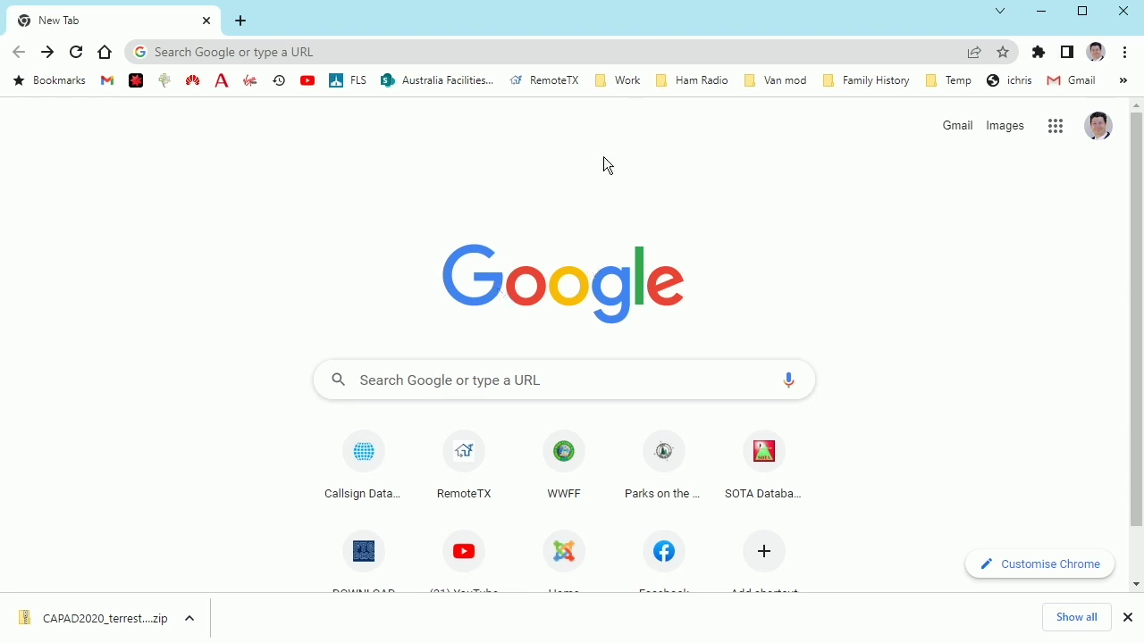
Search Google for 'collaborative australian protected areas database' and open the CAPAD 2022 Terrestrial result
{"action": "left_click", "coordinate": [479, 377]}
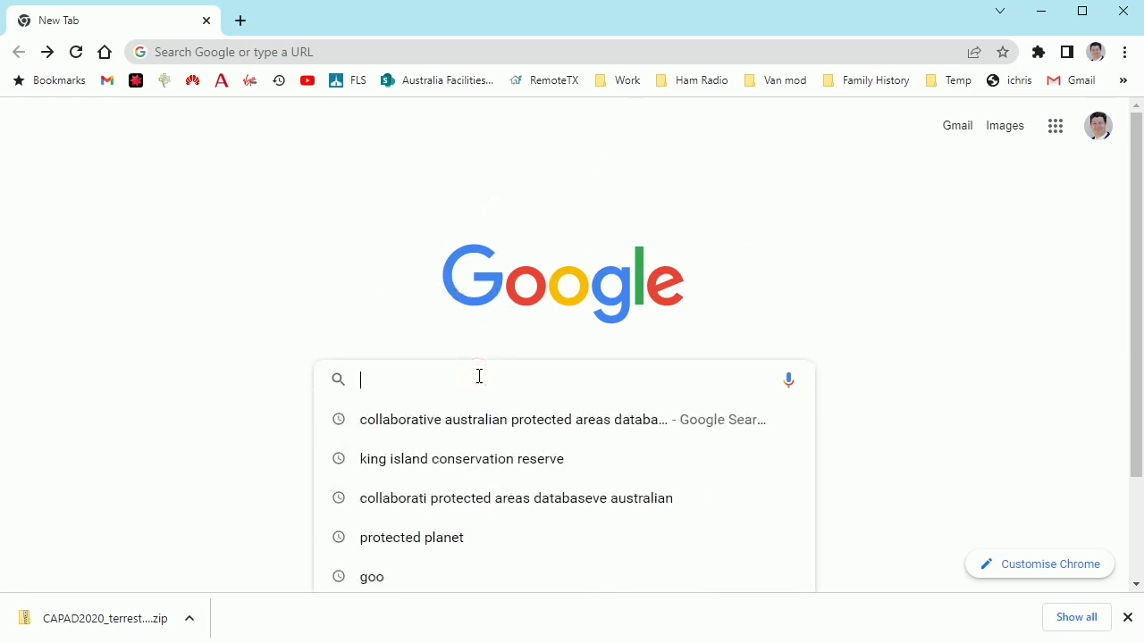
{"action": "type", "text": "collaborative australian protected areas database"}
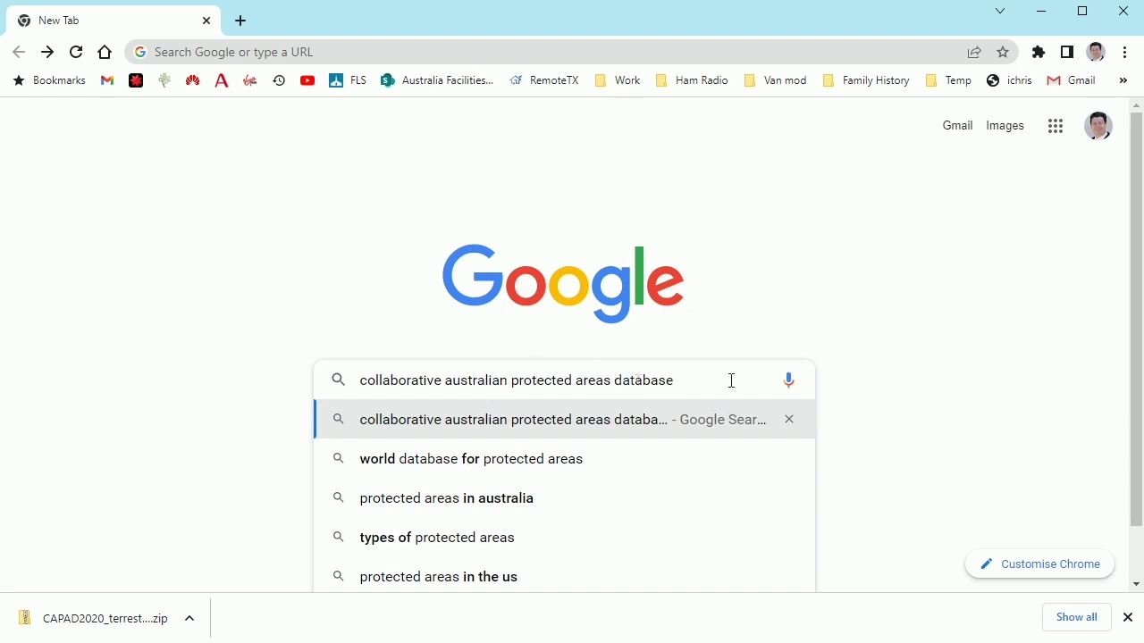
{"action": "key", "text": "Return"}
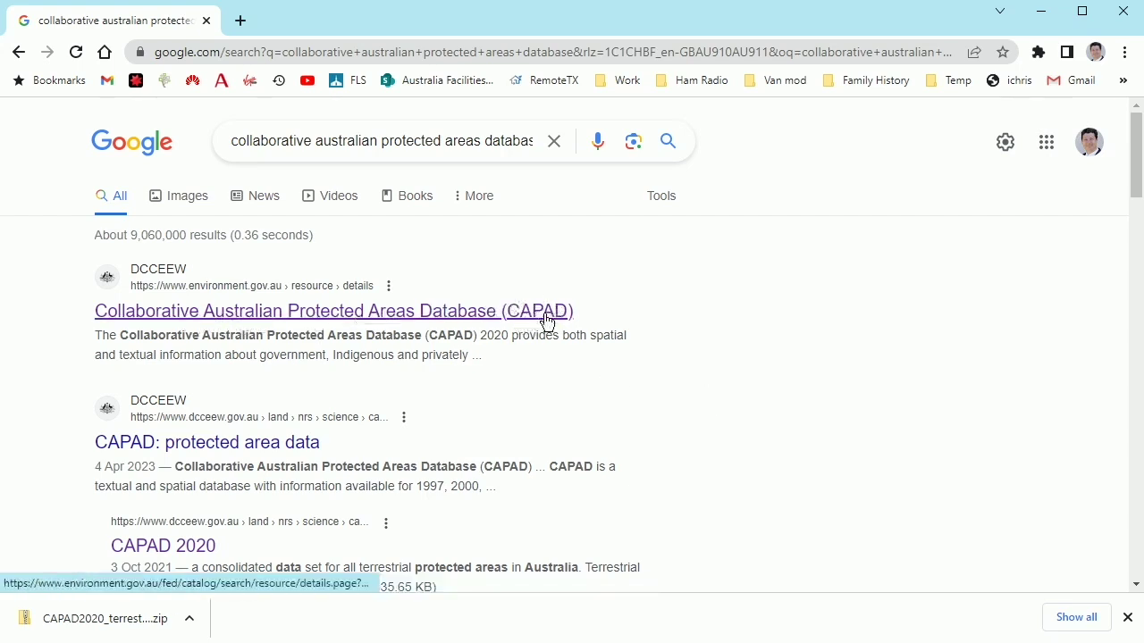
{"action": "left_click", "coordinate": [329, 319]}
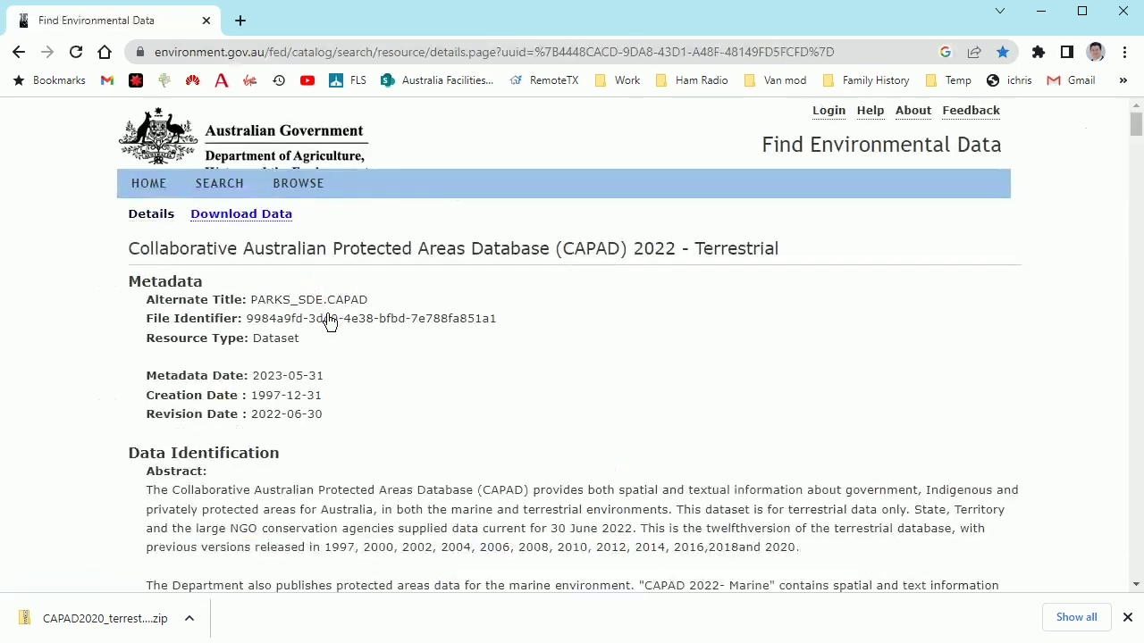
Download CAPAD2022_terrestrial.shp.zip from the dataset's Download Data page and open the archive
{"action": "left_click", "coordinate": [246, 216]}
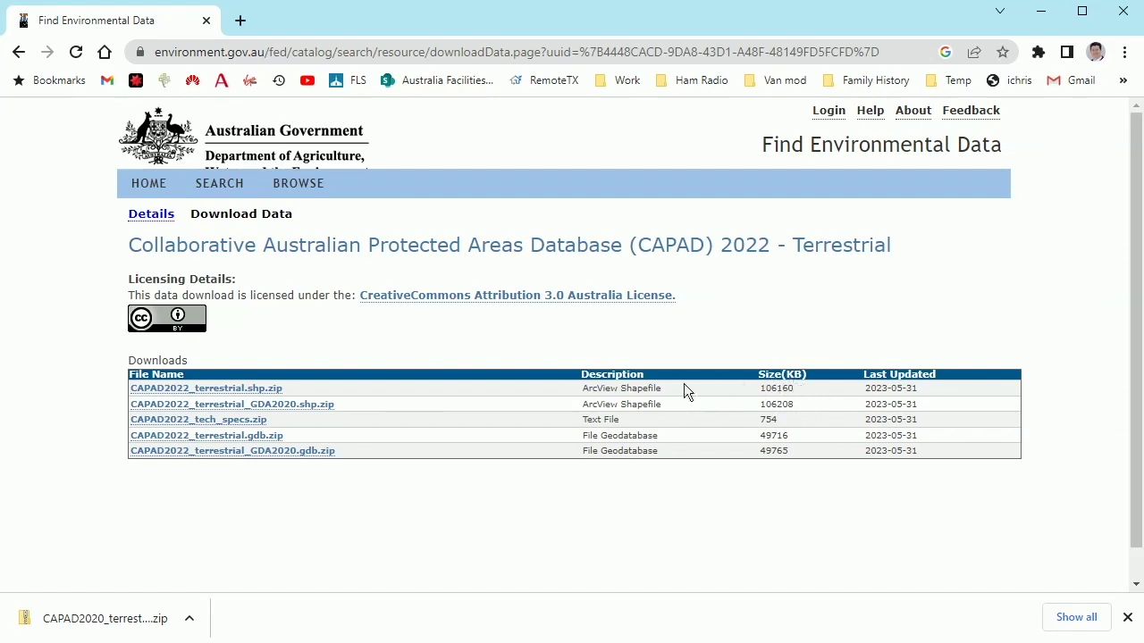
{"action": "left_click", "coordinate": [226, 390]}
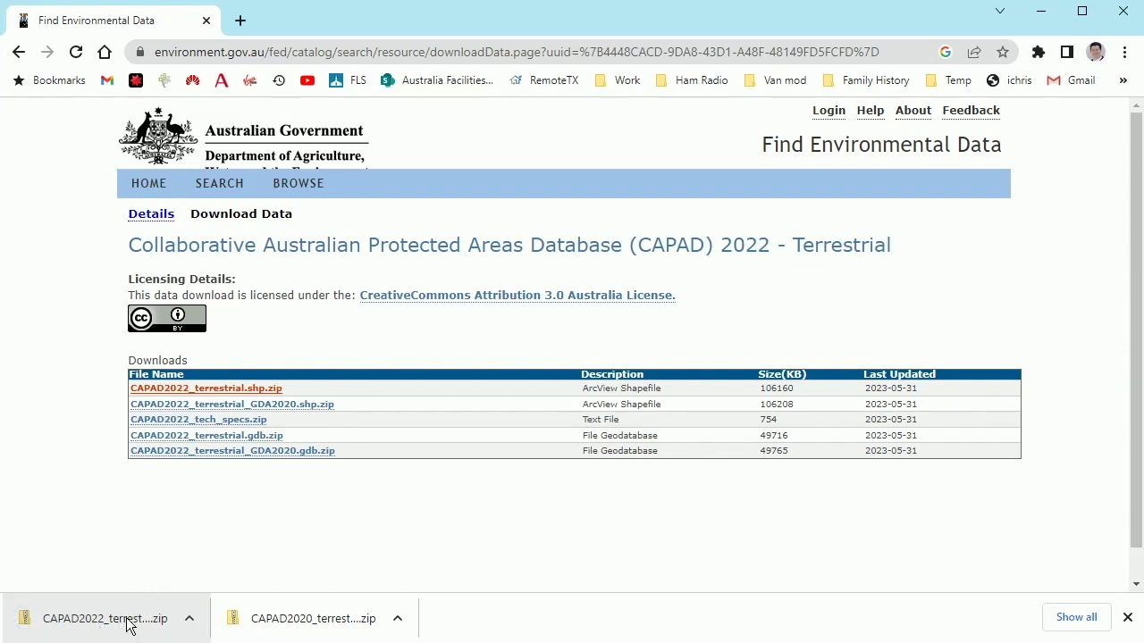
{"action": "left_click", "coordinate": [127, 622]}
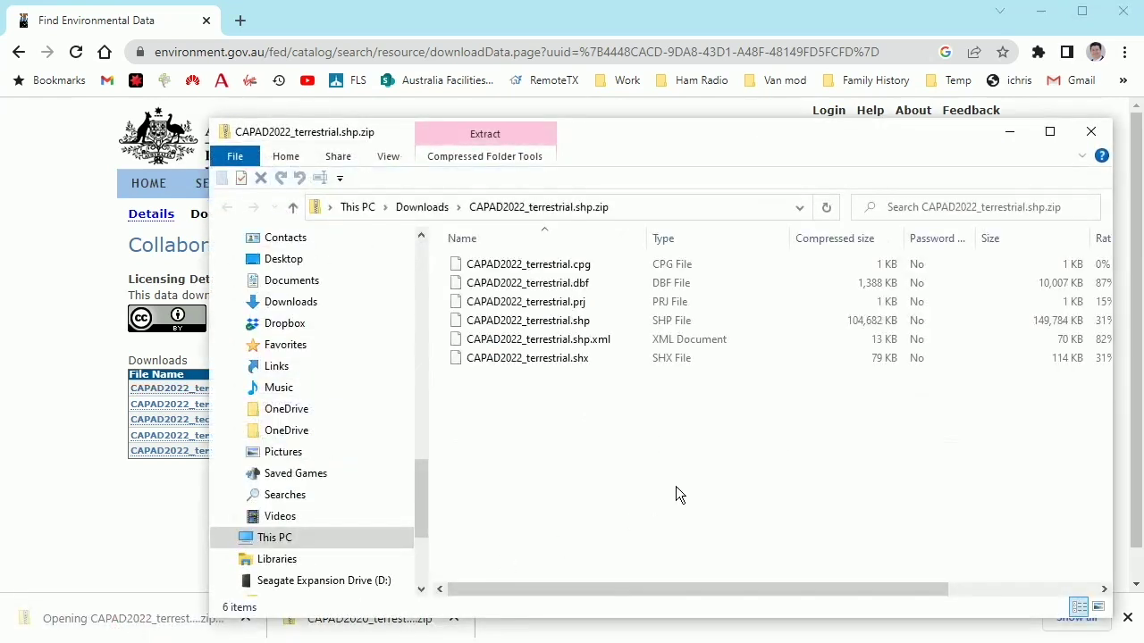
Copy the six CAPAD2022_terrestrial shapefile files from the zip into Downloads\CAPAD Data
{"action": "left_click_drag", "start_coordinate": [672, 493], "coordinate": [514, 256]}
{"action": "right_click", "coordinate": [551, 274]}
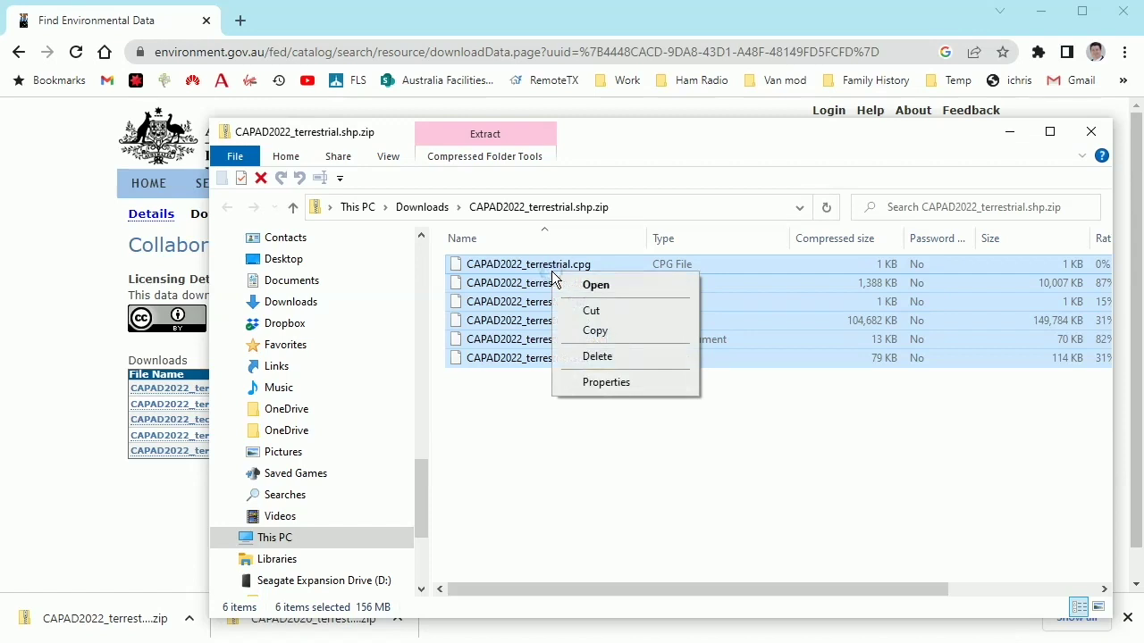
{"action": "left_click", "coordinate": [605, 333]}
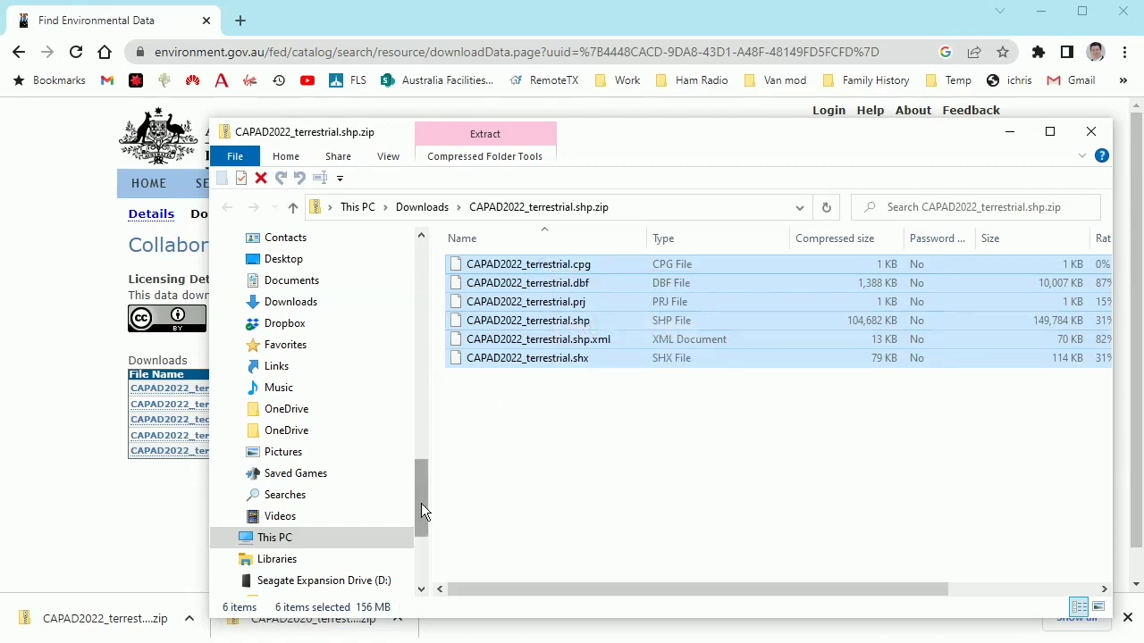
{"action": "left_click_drag", "start_coordinate": [421, 503], "coordinate": [426, 274]}
{"action": "left_click", "coordinate": [294, 265]}
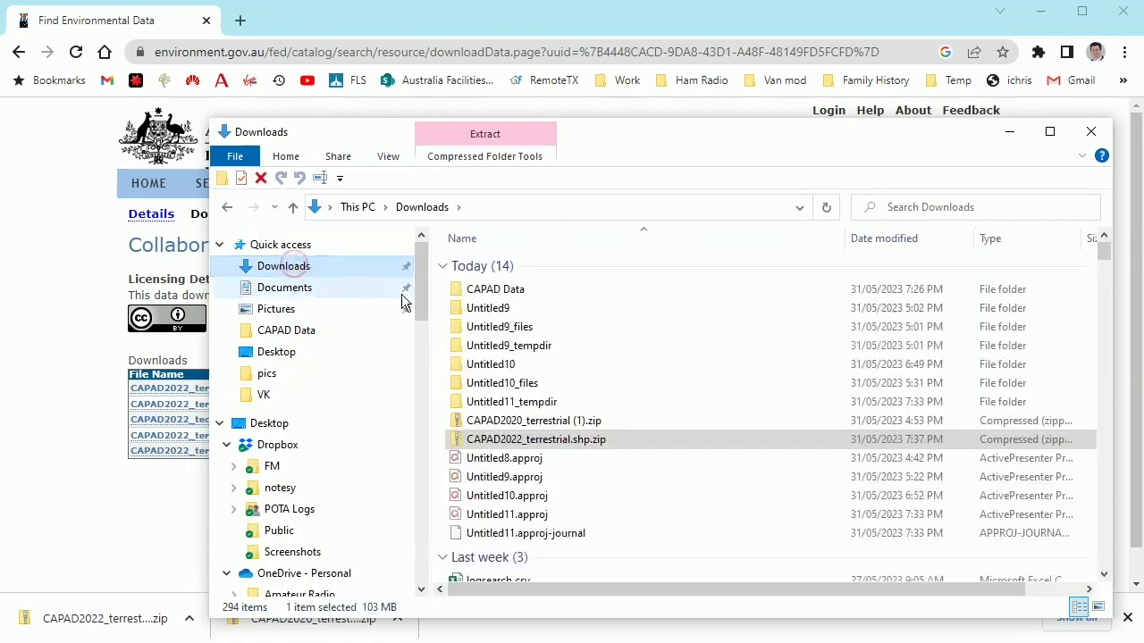
{"action": "double_click", "coordinate": [517, 290]}
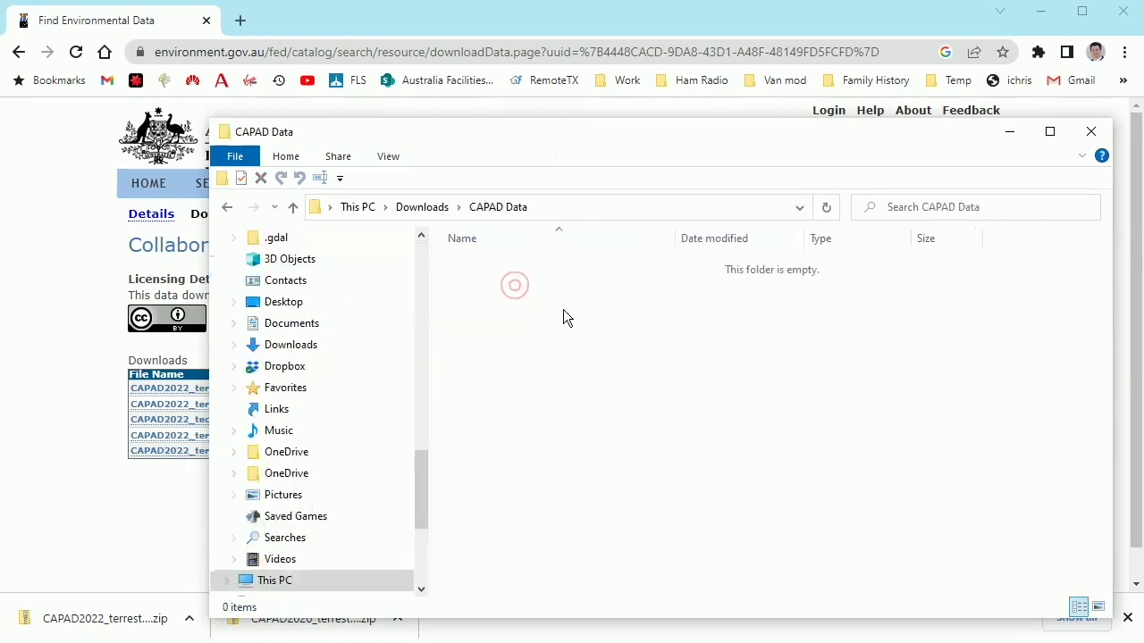
{"action": "right_click", "coordinate": [570, 326]}
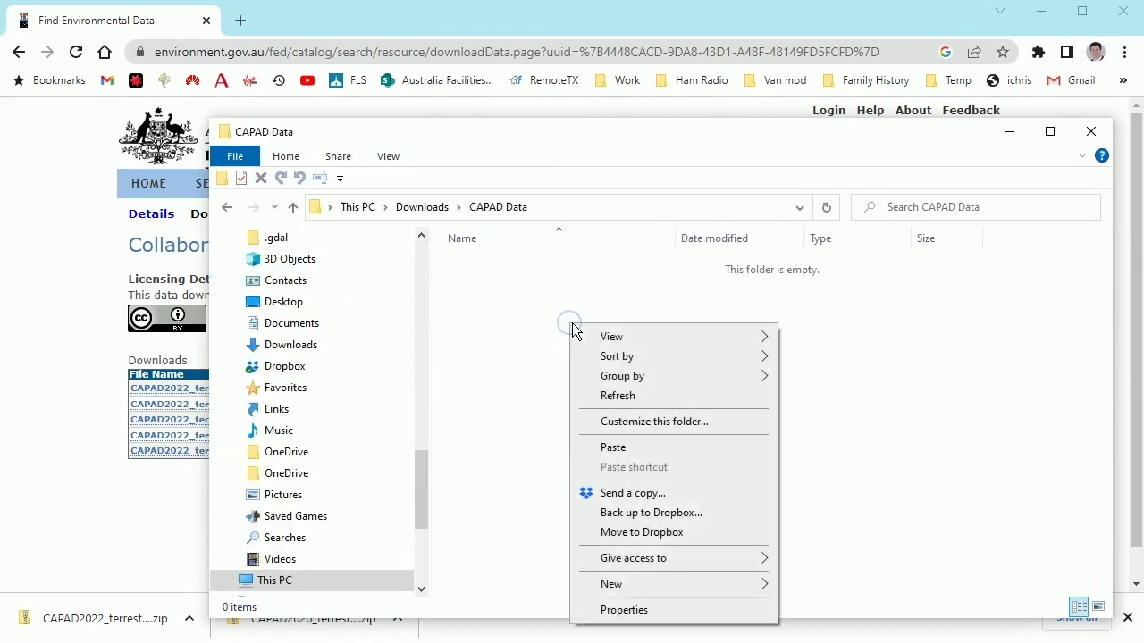
{"action": "left_click", "coordinate": [621, 447]}
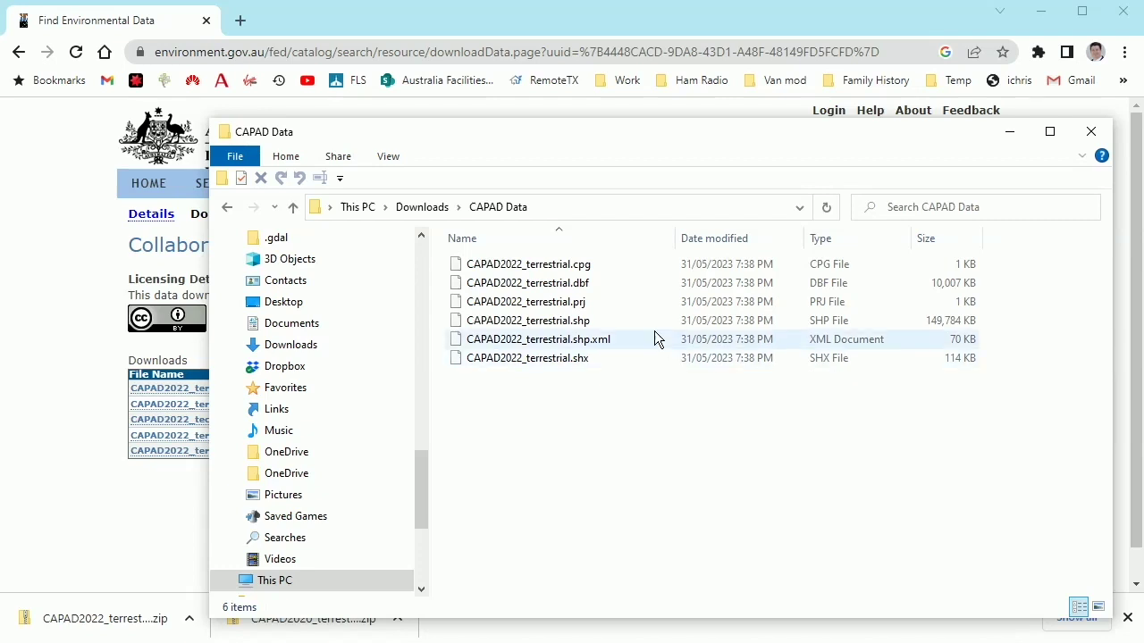
{"action": "left_click", "coordinate": [607, 22]}
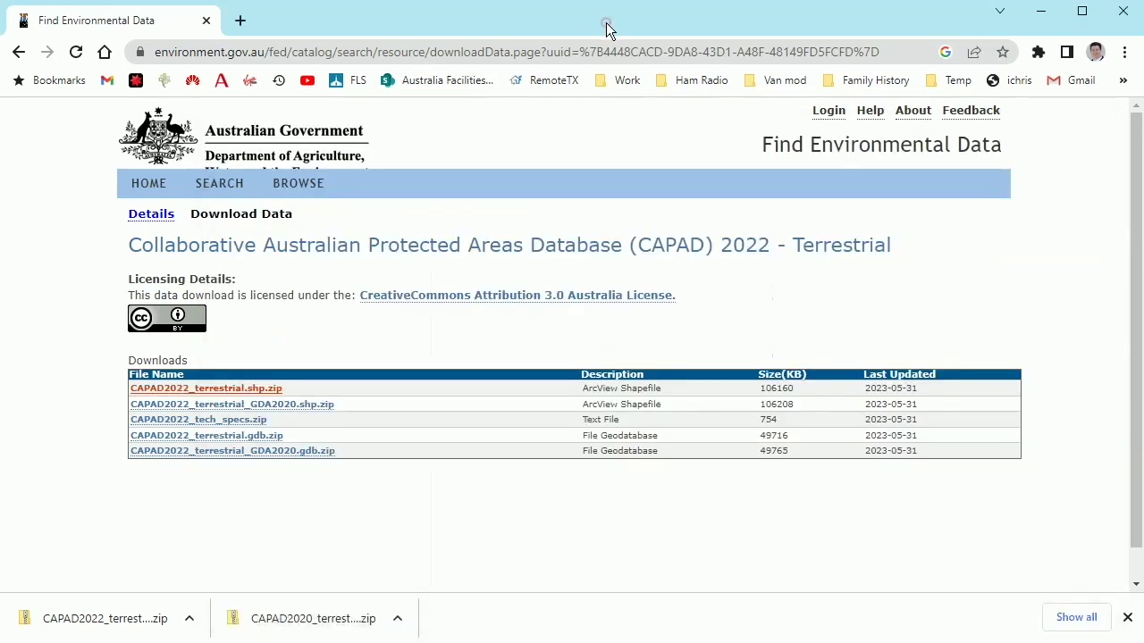
Launch Google Earth Pro and turn the globe to bring southeast Australia into view
{"action": "left_click", "coordinate": [1041, 12]}
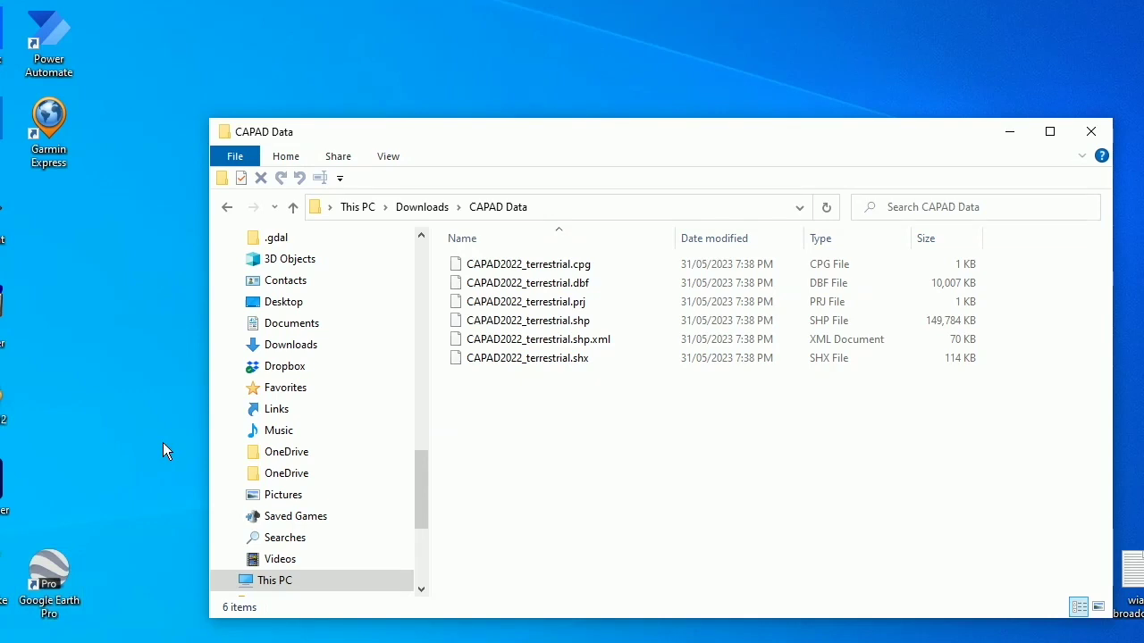
{"action": "double_click", "coordinate": [50, 569]}
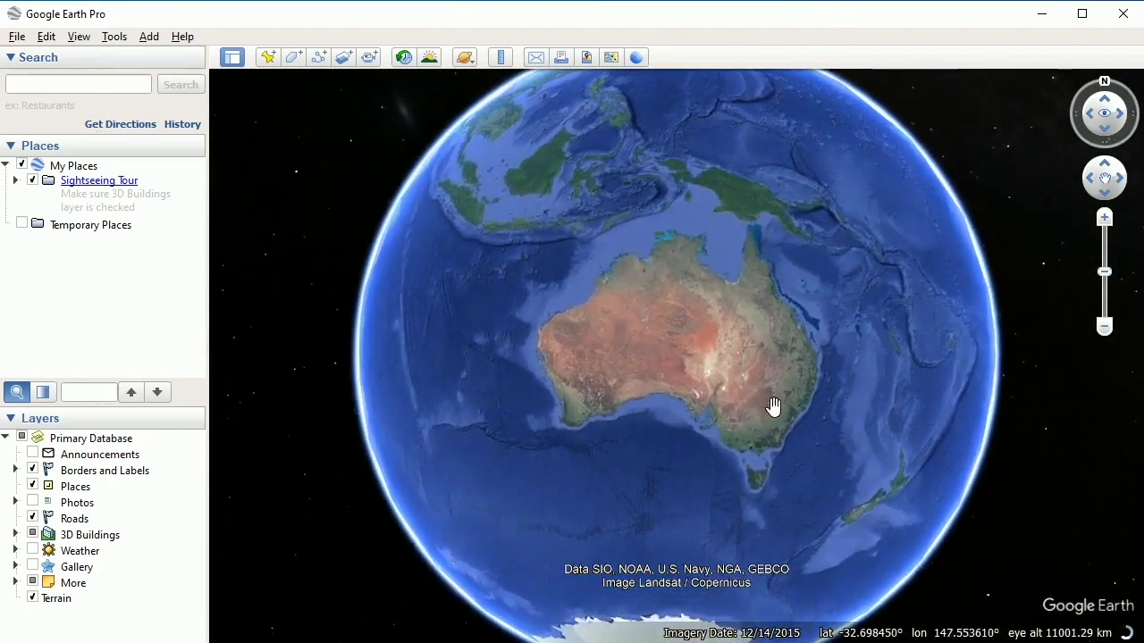
{"action": "left_click_drag", "start_coordinate": [773, 407], "coordinate": [657, 344]}
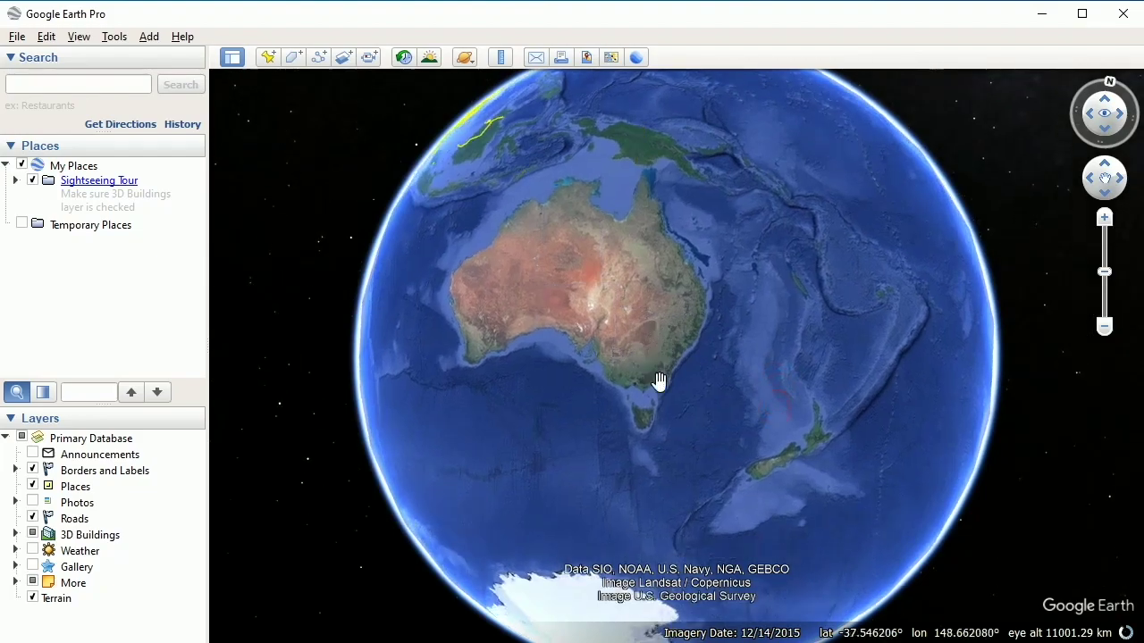
{"action": "scroll", "coordinate": [659, 380], "scroll_direction": "up", "scroll_amount": 5}
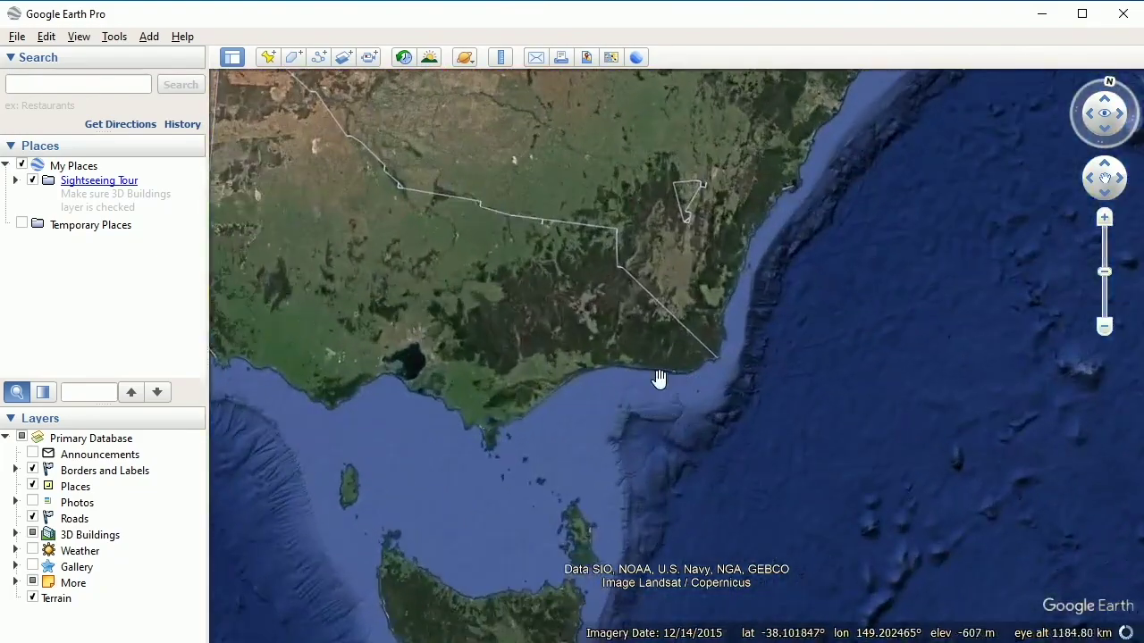
{"action": "scroll", "coordinate": [524, 349], "scroll_direction": "up", "scroll_amount": 3}
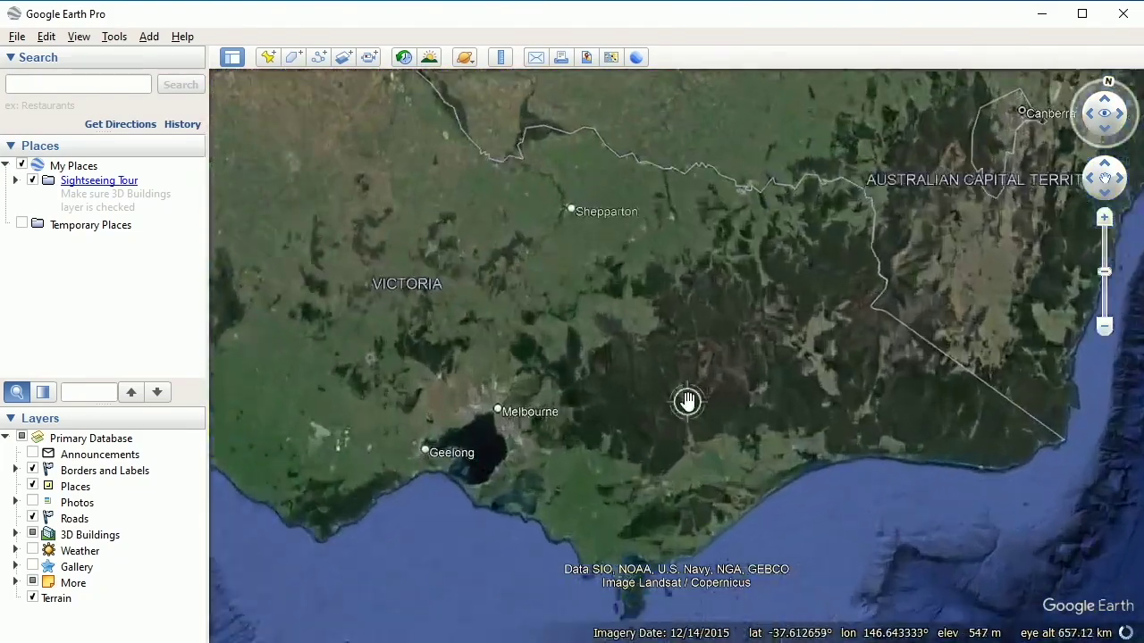
Pan and zoom in to the Traralgon and Morwell area of Gippsland, Victoria
{"action": "left_click_drag", "start_coordinate": [687, 402], "coordinate": [787, 455]}
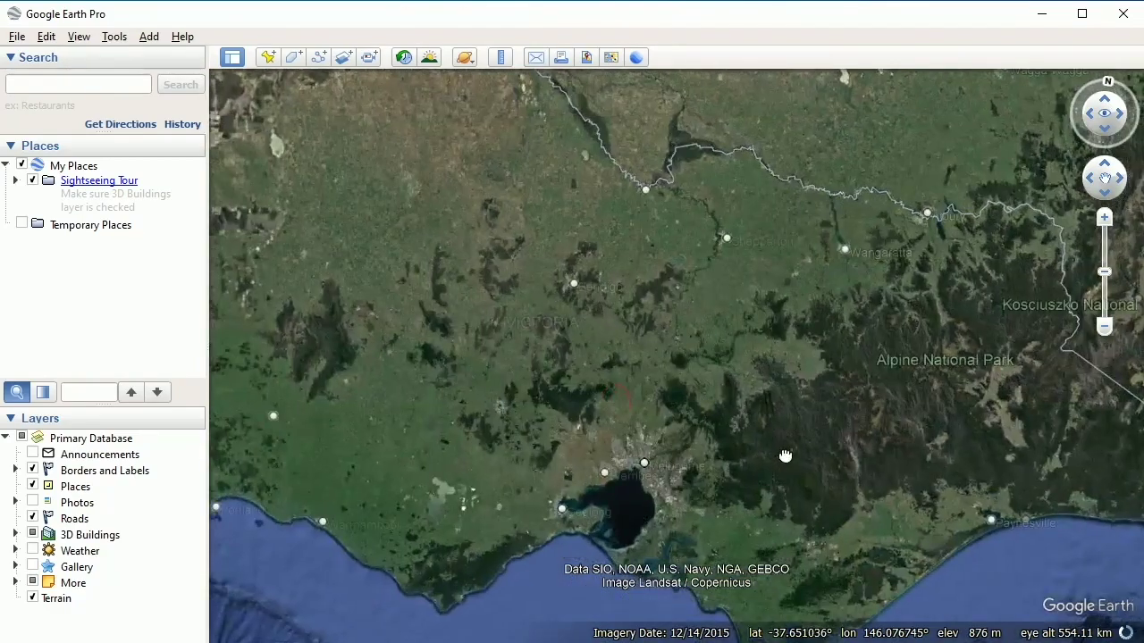
{"action": "left_click_drag", "start_coordinate": [822, 459], "coordinate": [633, 475]}
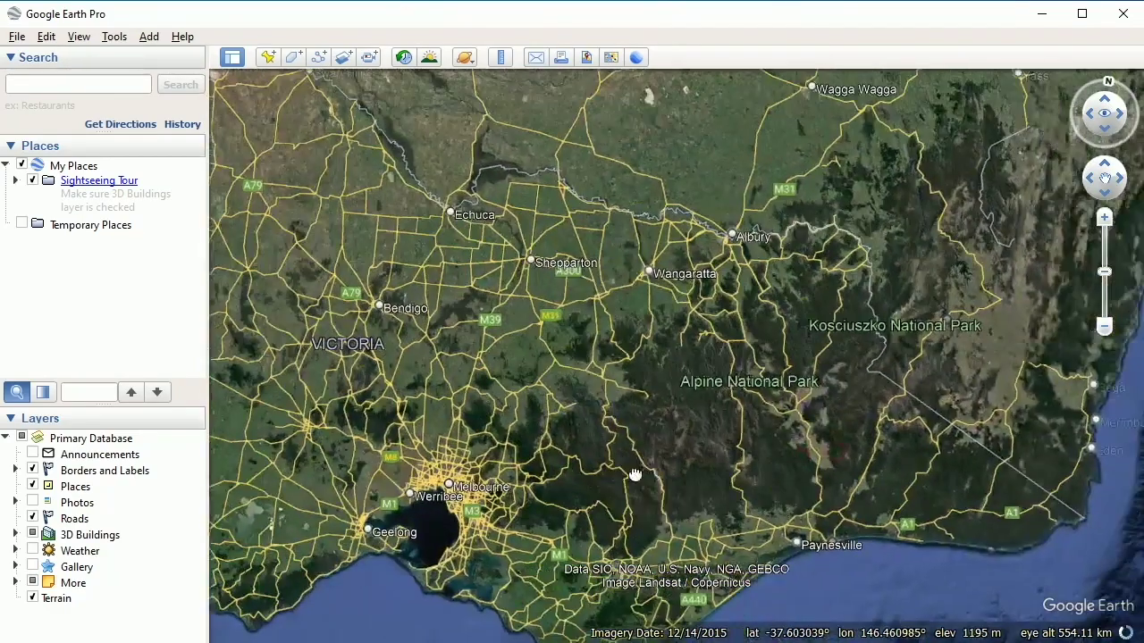
{"action": "scroll", "coordinate": [633, 475], "scroll_direction": "up", "scroll_amount": 5}
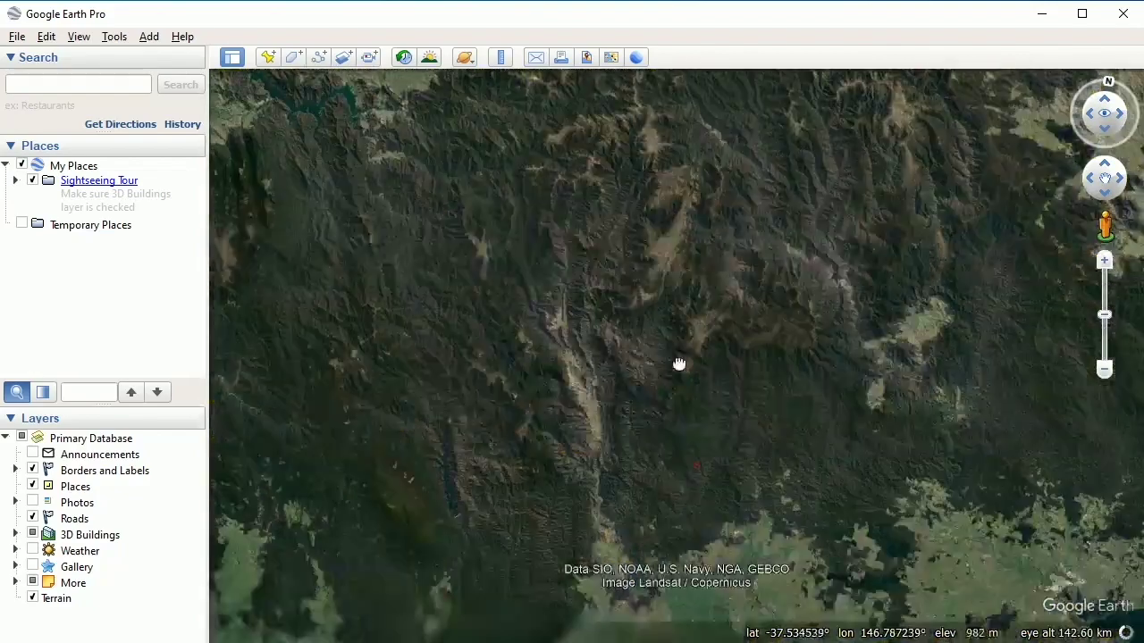
{"action": "left_click_drag", "start_coordinate": [679, 364], "coordinate": [595, 158]}
{"action": "left_click_drag", "start_coordinate": [559, 459], "coordinate": [666, 355]}
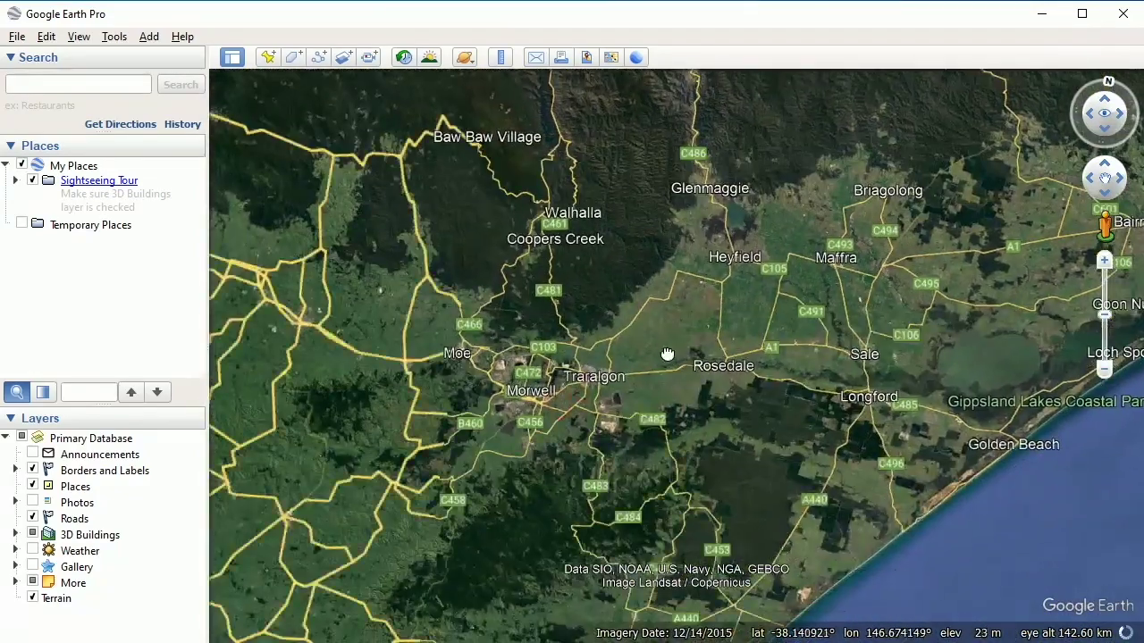
{"action": "scroll", "coordinate": [666, 355], "scroll_direction": "up", "scroll_amount": 2}
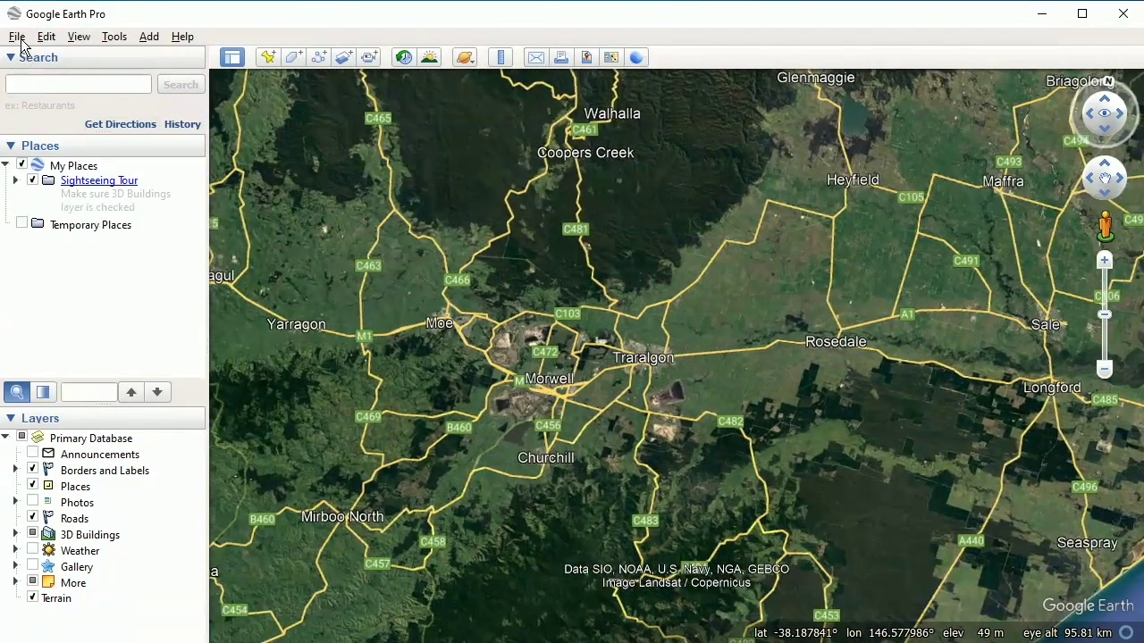
Import CAPAD2022_terrestrial.shp as an ESRI Shape file, restricted to the current view
{"action": "left_click", "coordinate": [16, 37]}
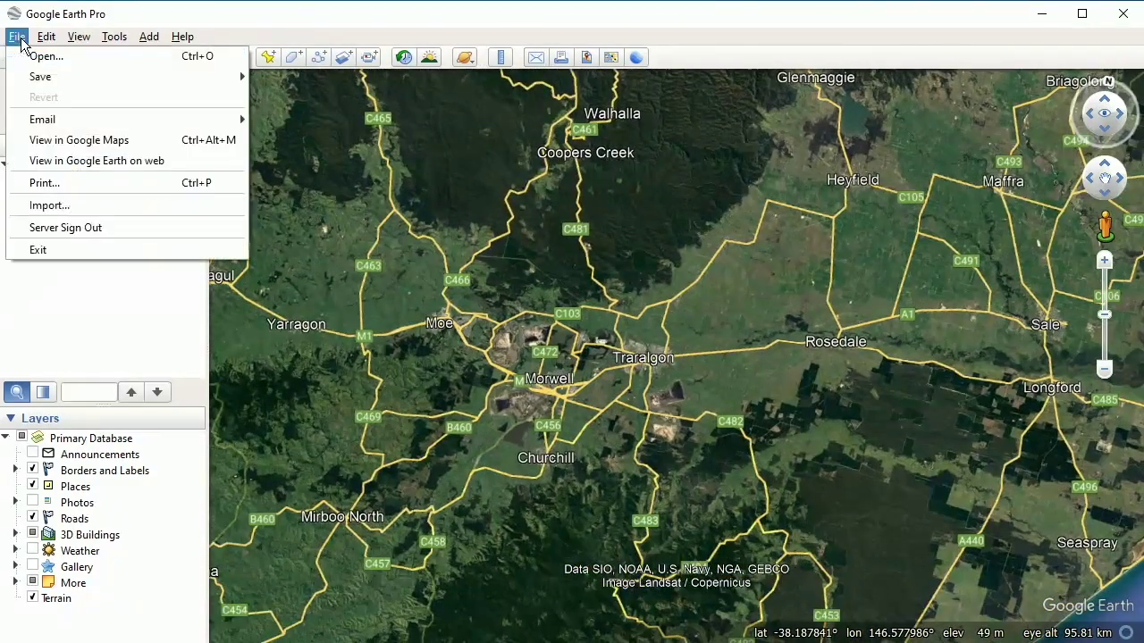
{"action": "left_click", "coordinate": [74, 204]}
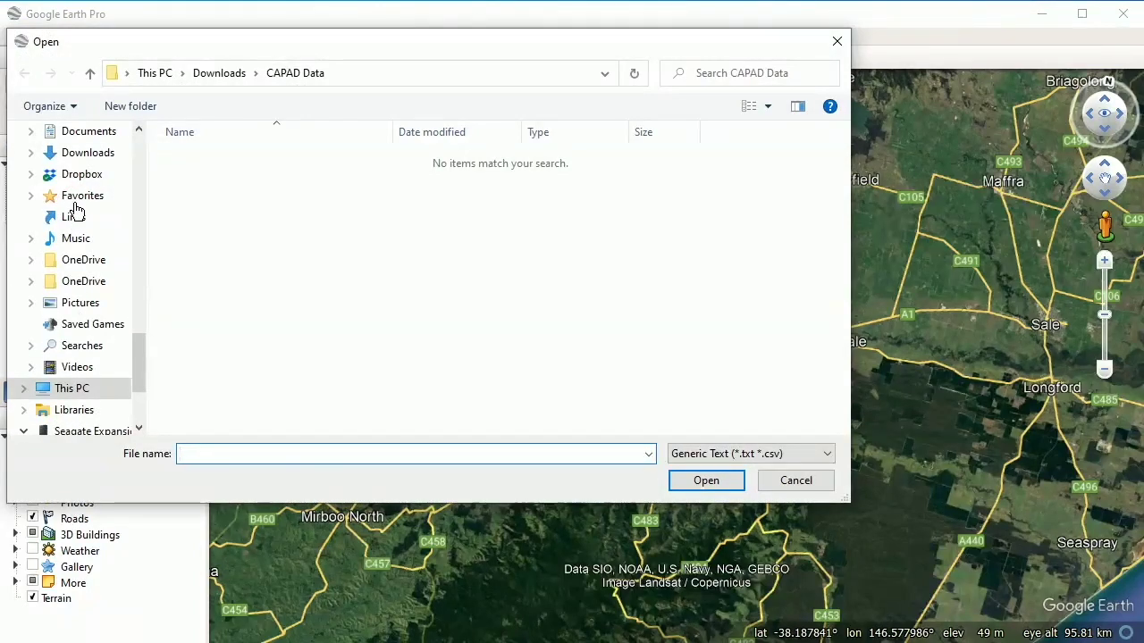
{"action": "left_click", "coordinate": [735, 454]}
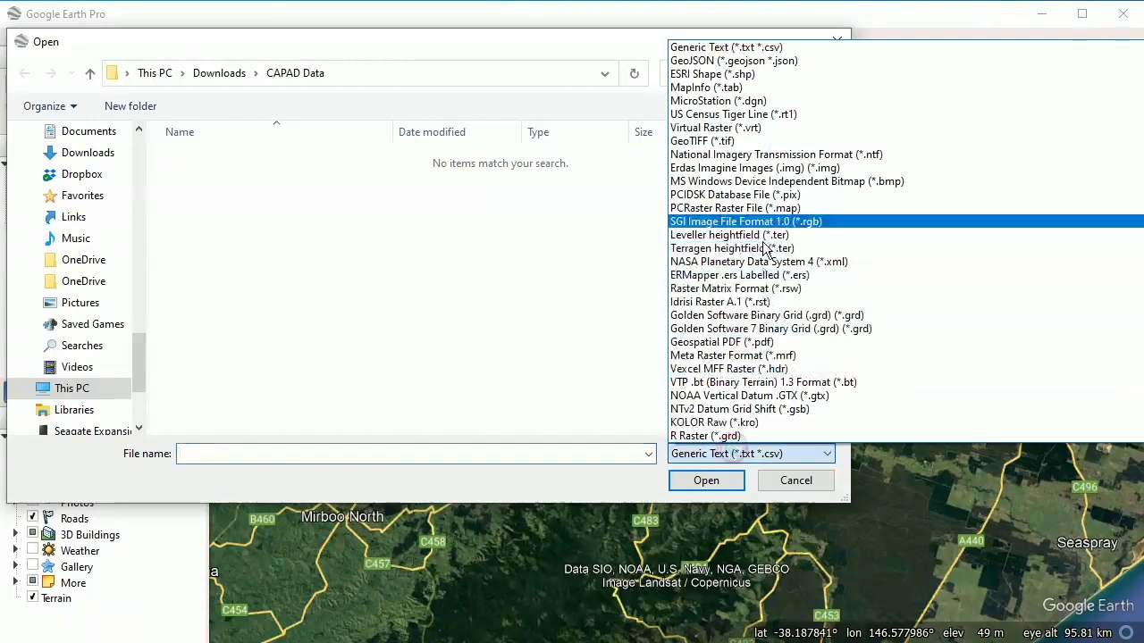
{"action": "left_click", "coordinate": [712, 76]}
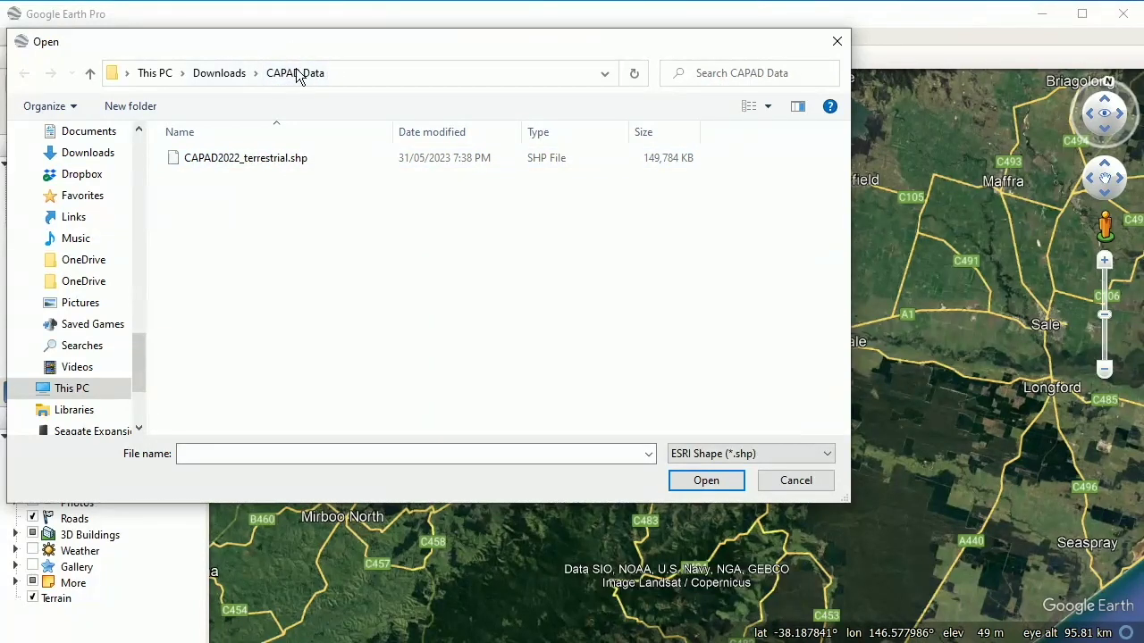
{"action": "double_click", "coordinate": [257, 156]}
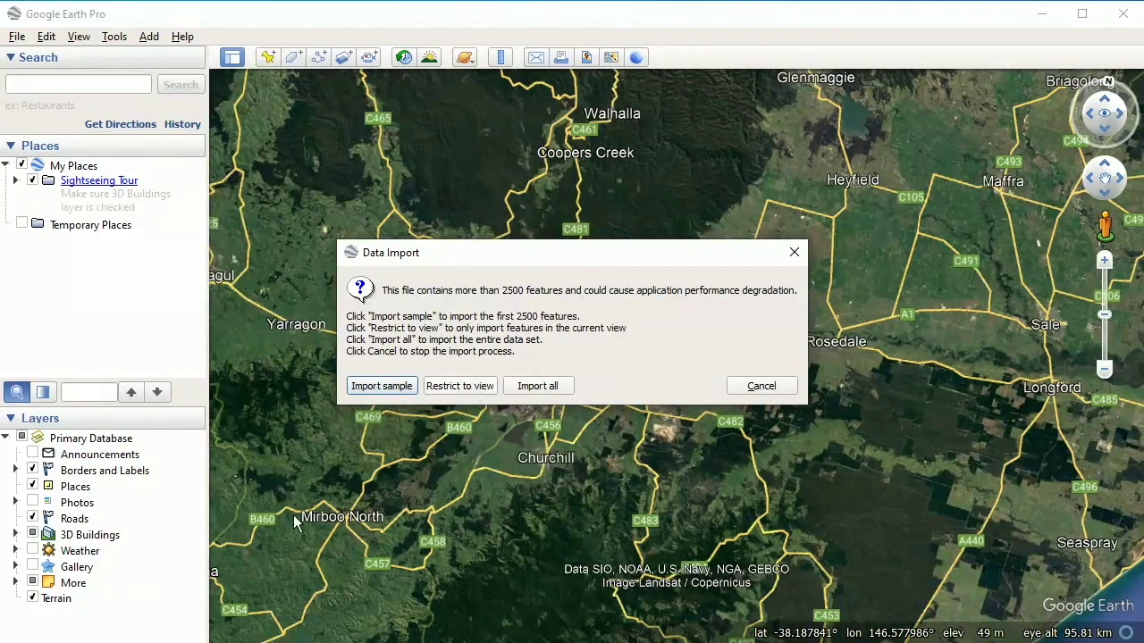
{"action": "left_click", "coordinate": [453, 391]}
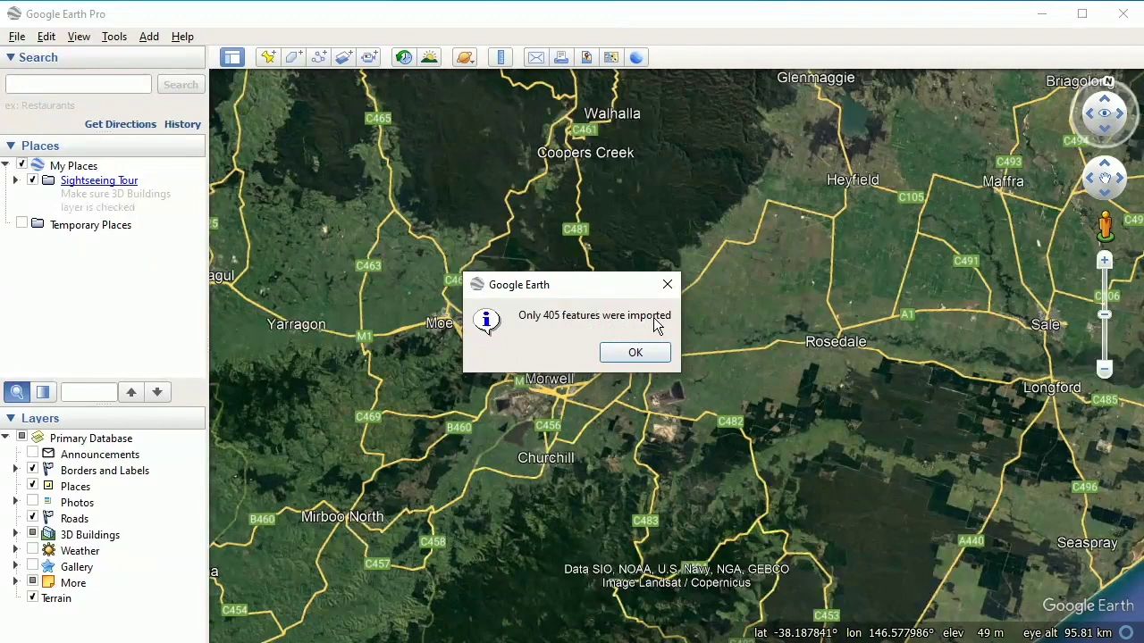
Accept the 405 imported features and create a style template naming features by the NAME field
{"action": "left_click", "coordinate": [634, 353]}
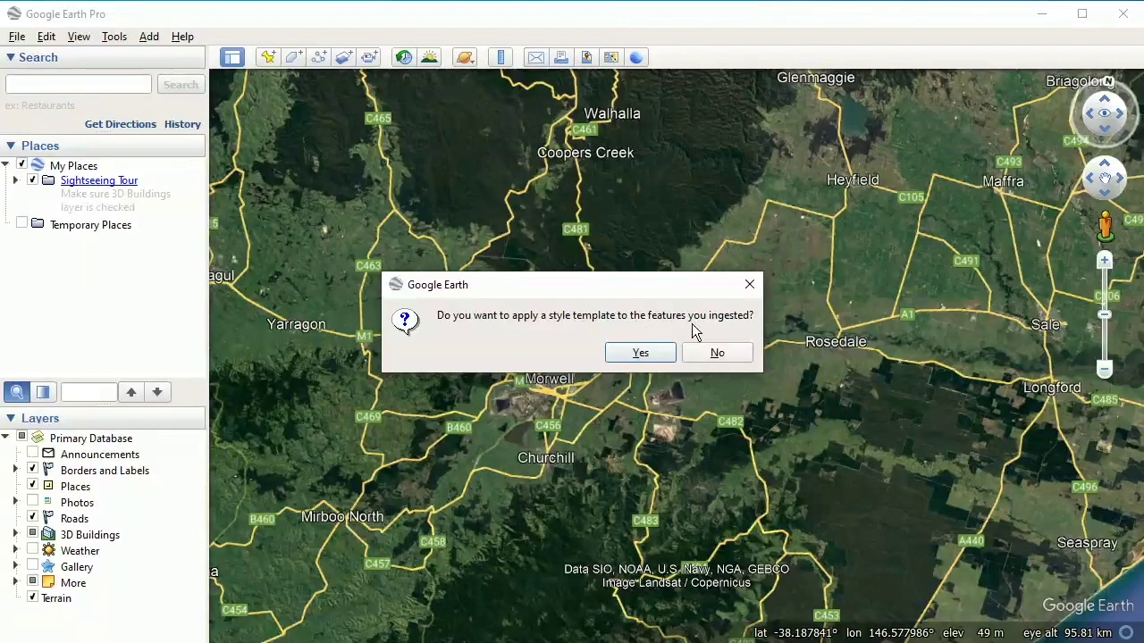
{"action": "left_click", "coordinate": [652, 350]}
{"action": "left_click", "coordinate": [596, 419]}
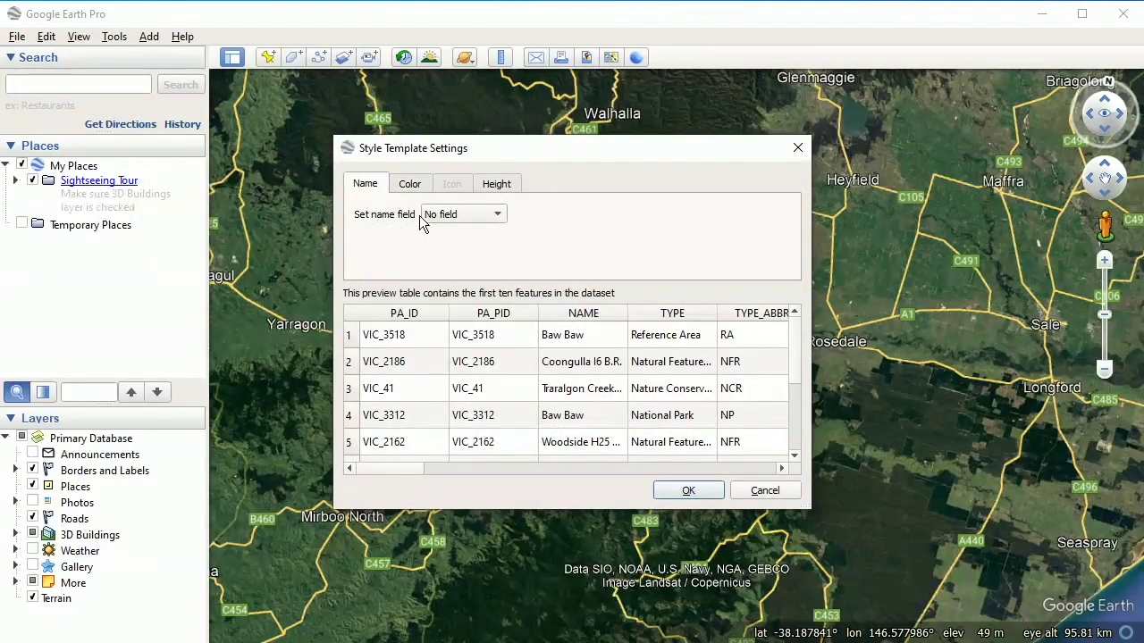
{"action": "left_click", "coordinate": [487, 215]}
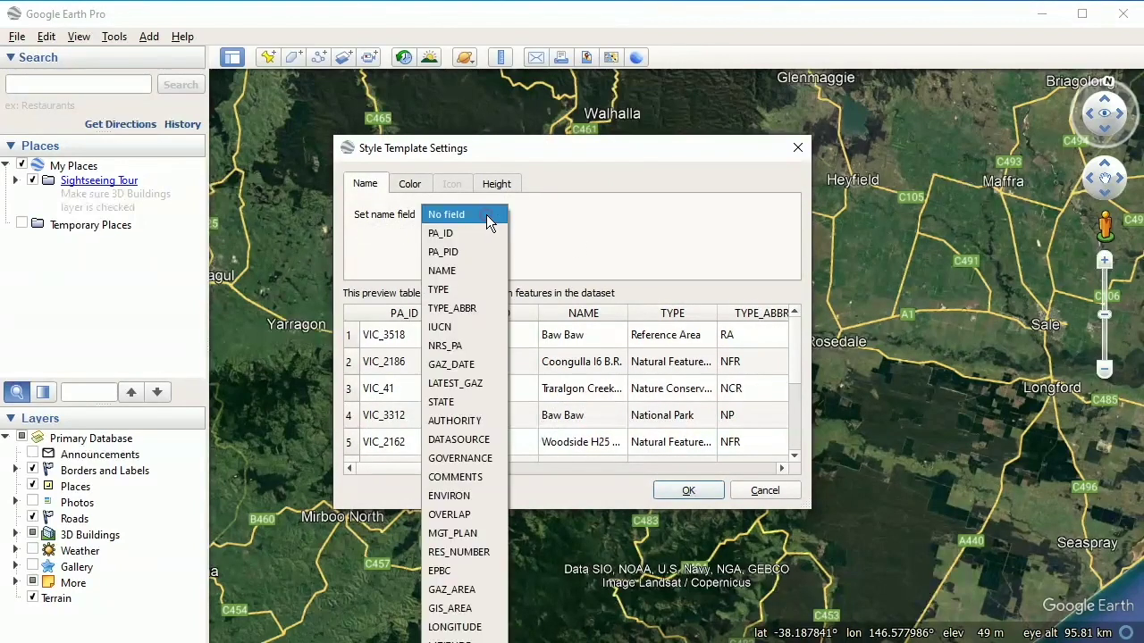
{"action": "left_click", "coordinate": [466, 270]}
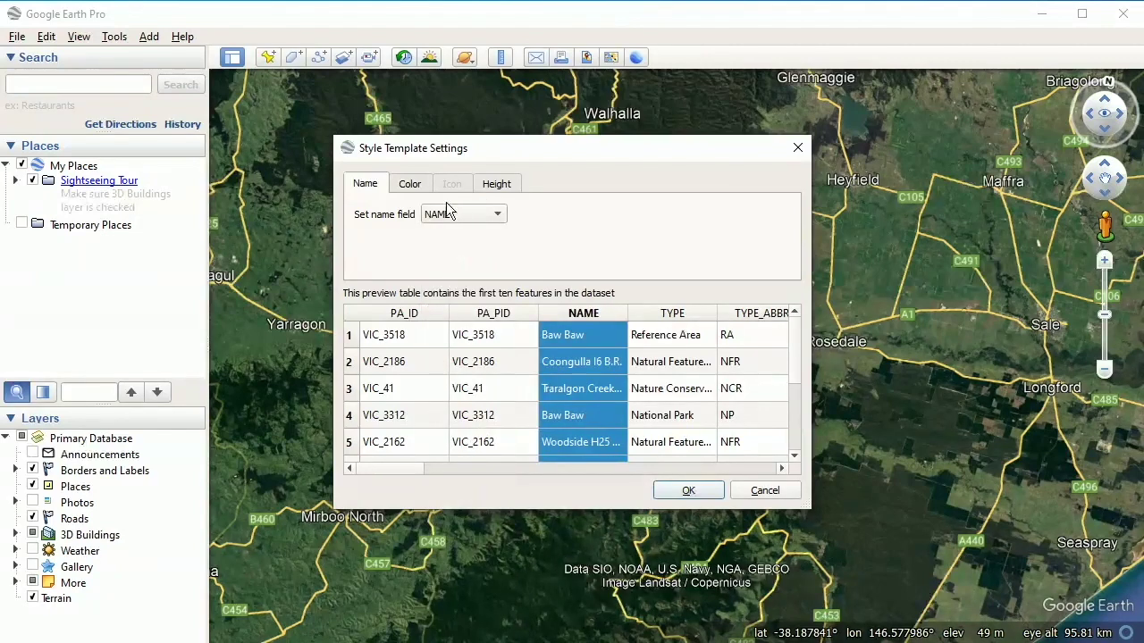
Set the template to use a single cyan colour and accept the settings
{"action": "left_click", "coordinate": [409, 185]}
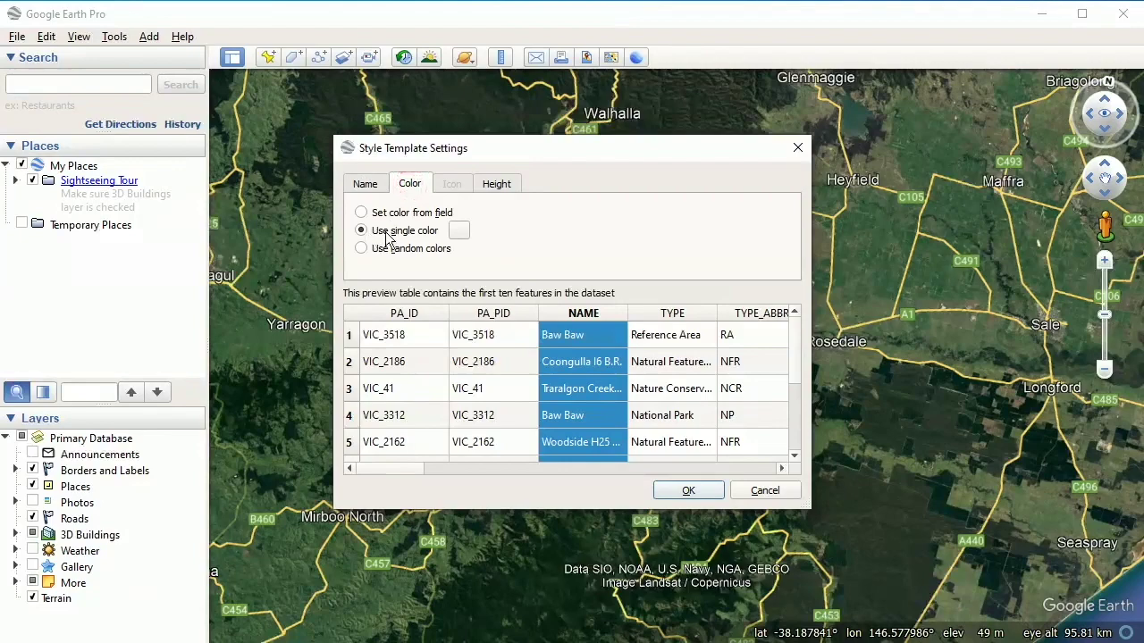
{"action": "left_click", "coordinate": [459, 232]}
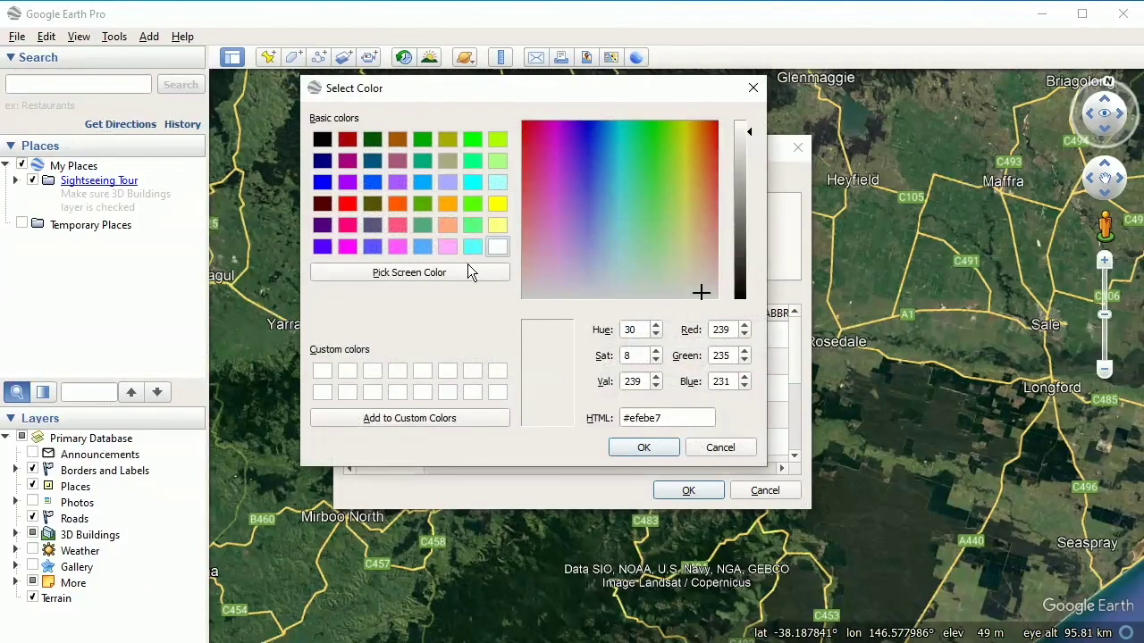
{"action": "left_click", "coordinate": [471, 246]}
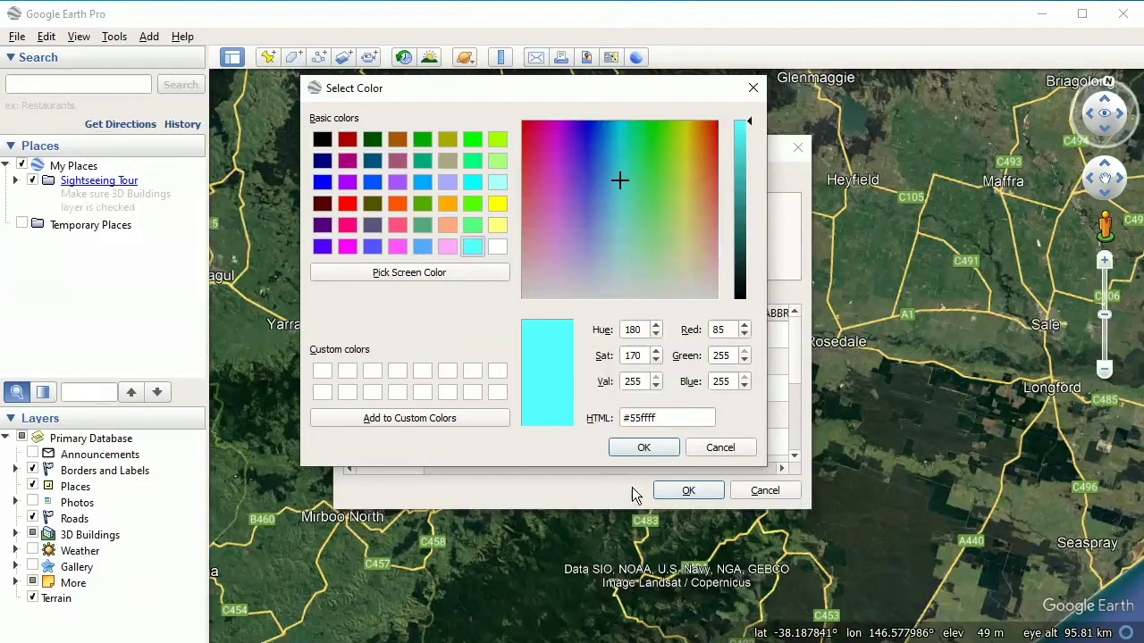
{"action": "left_click", "coordinate": [647, 450]}
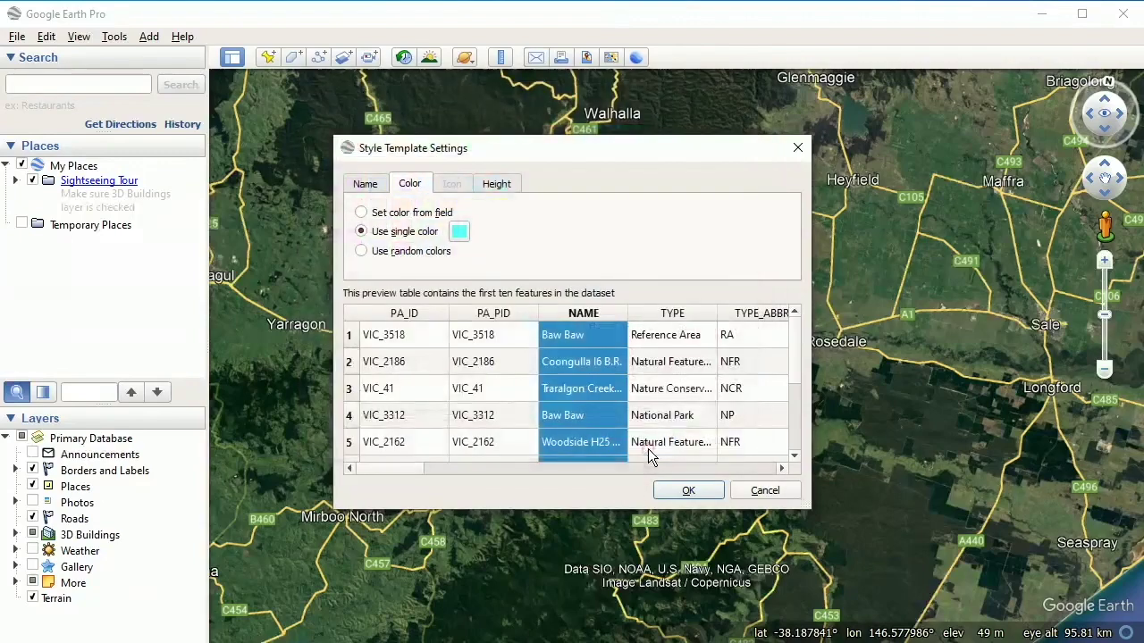
{"action": "left_click", "coordinate": [684, 487]}
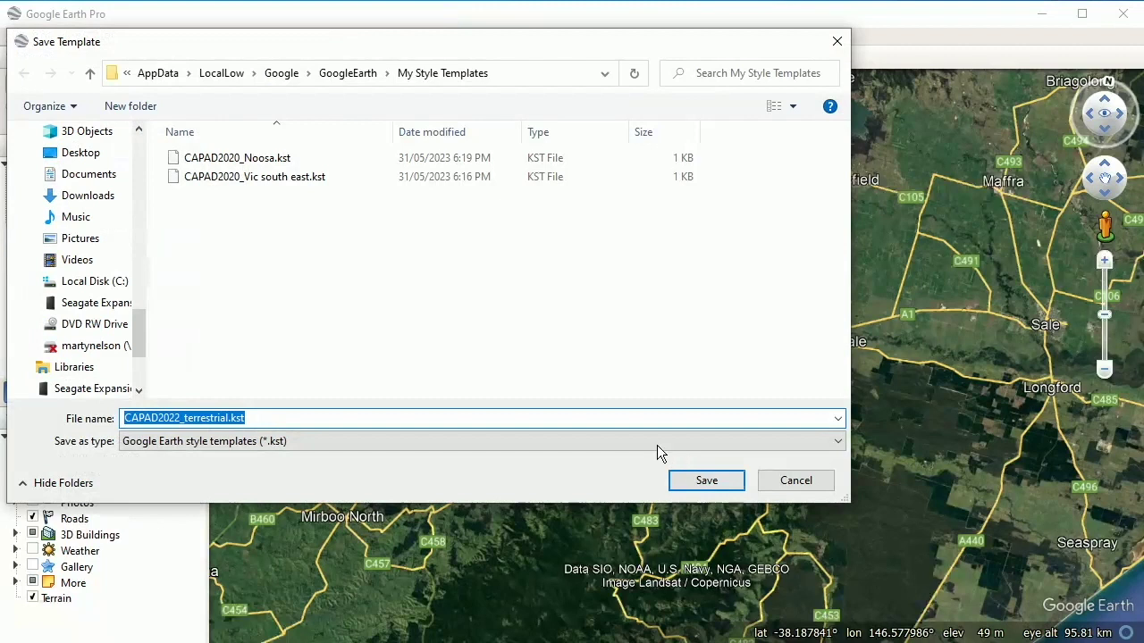
Save the style template as 'CAPAD2022_vic south east.kst'
{"action": "left_click_drag", "start_coordinate": [184, 420], "coordinate": [233, 423]}
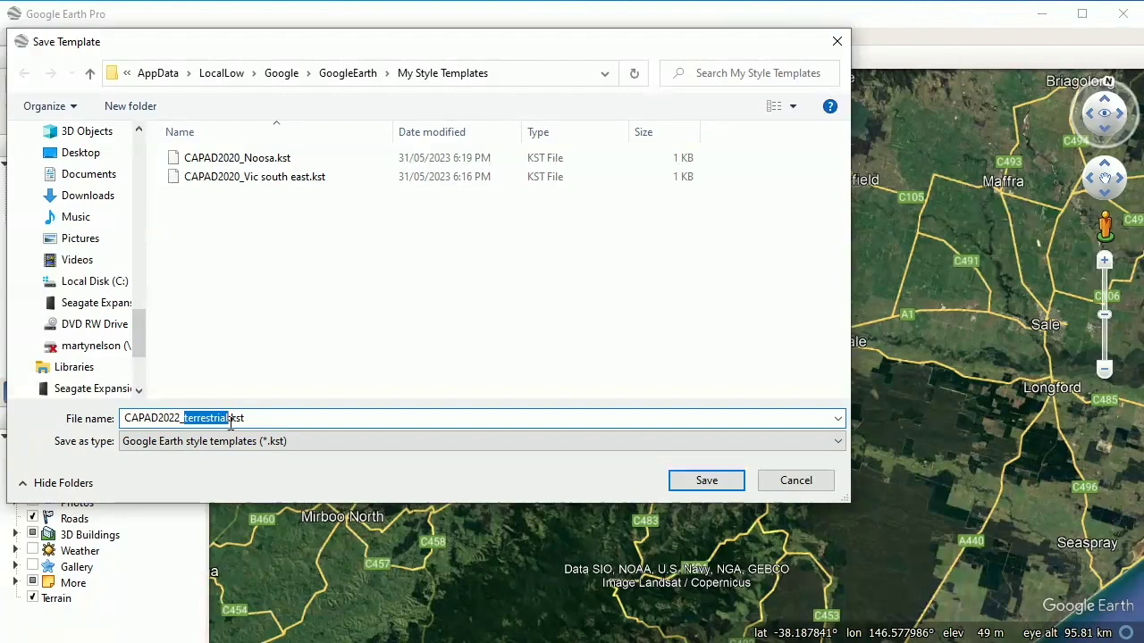
{"action": "type", "text": "vic su"}
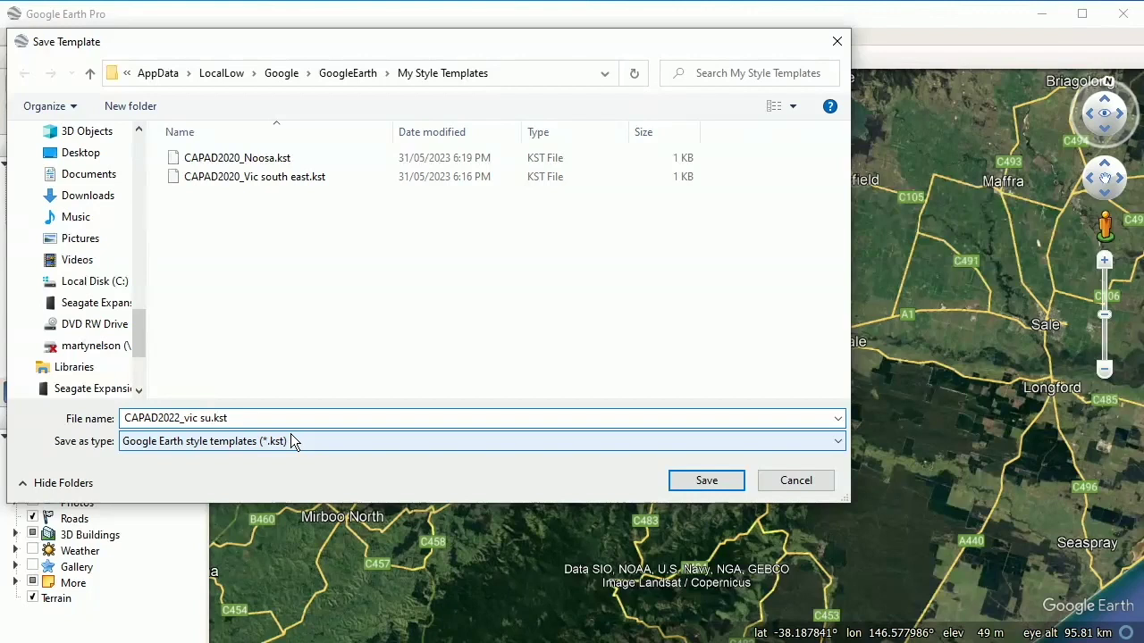
{"action": "type", "text": "or"}
{"action": "key", "text": "BackSpace"}
{"action": "type", "text": "th east"}
{"action": "key", "text": "Return"}
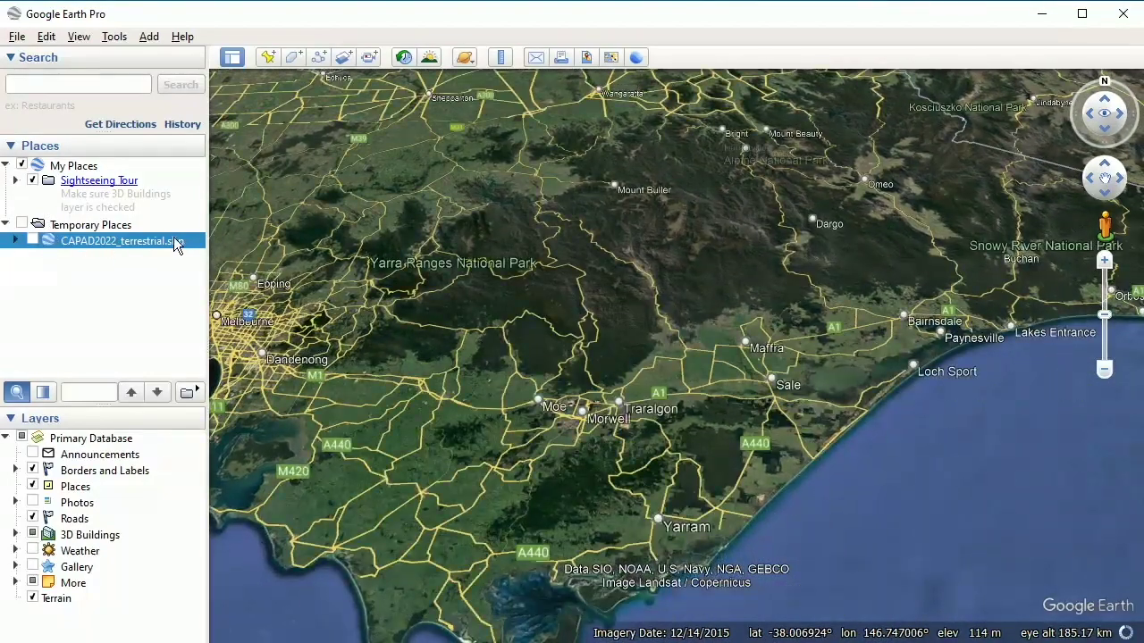
Rename the CAPAD2022_terrestrial folder inside the imported shapefile to 'CAPAD2022_vic south east'
{"action": "left_click", "coordinate": [15, 242]}
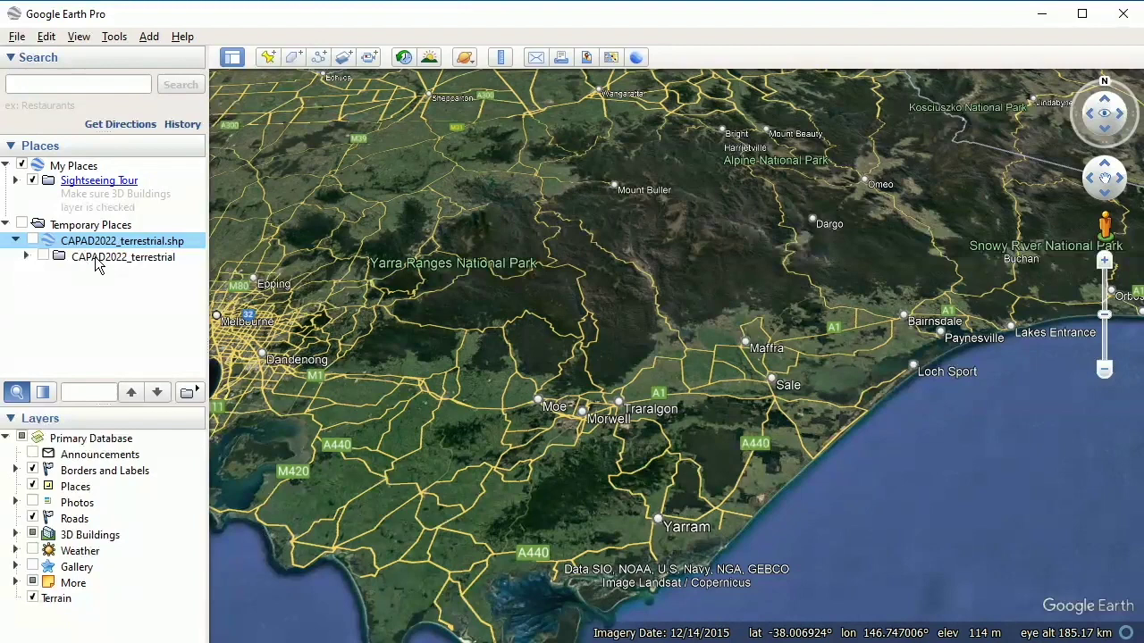
{"action": "right_click", "coordinate": [143, 258]}
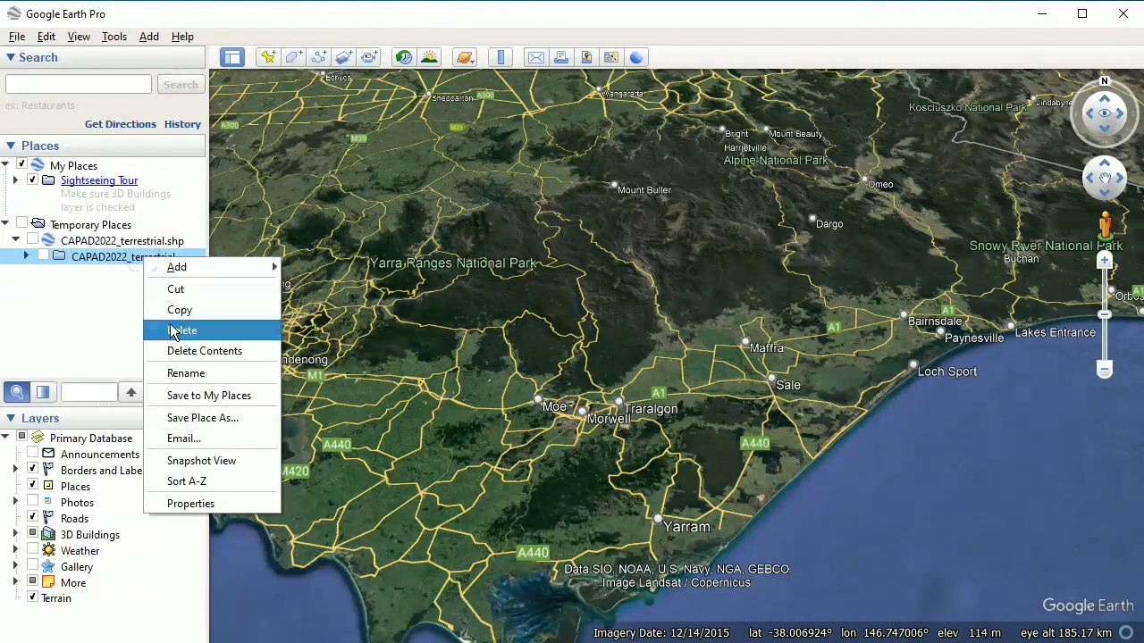
{"action": "left_click", "coordinate": [195, 374]}
{"action": "double_click", "coordinate": [132, 258]}
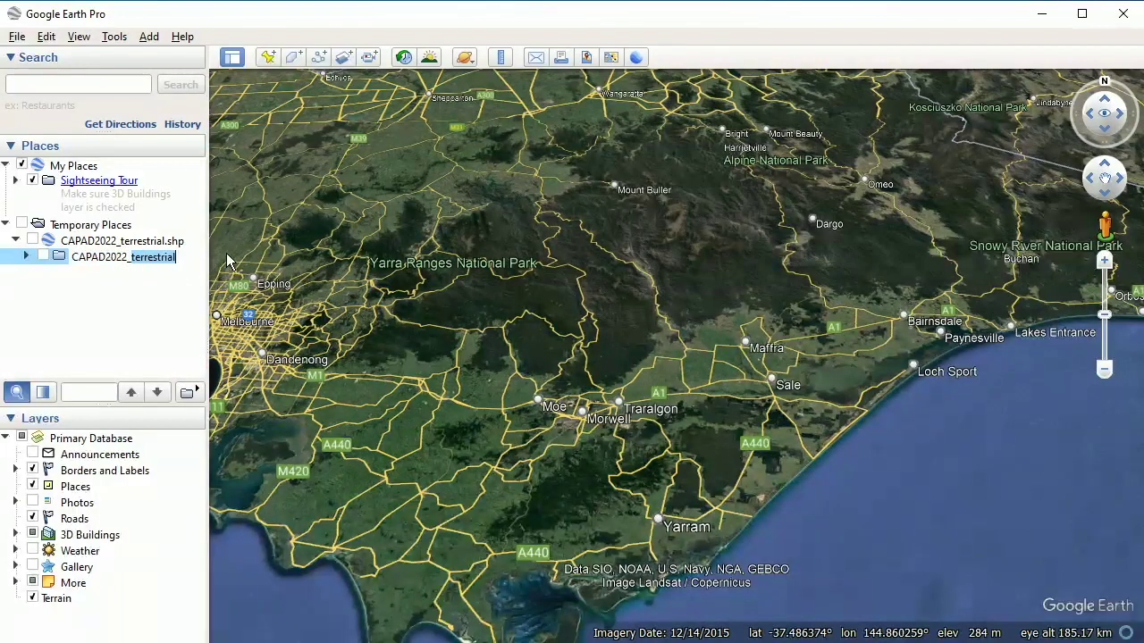
{"action": "type", "text": "vic south ea"}
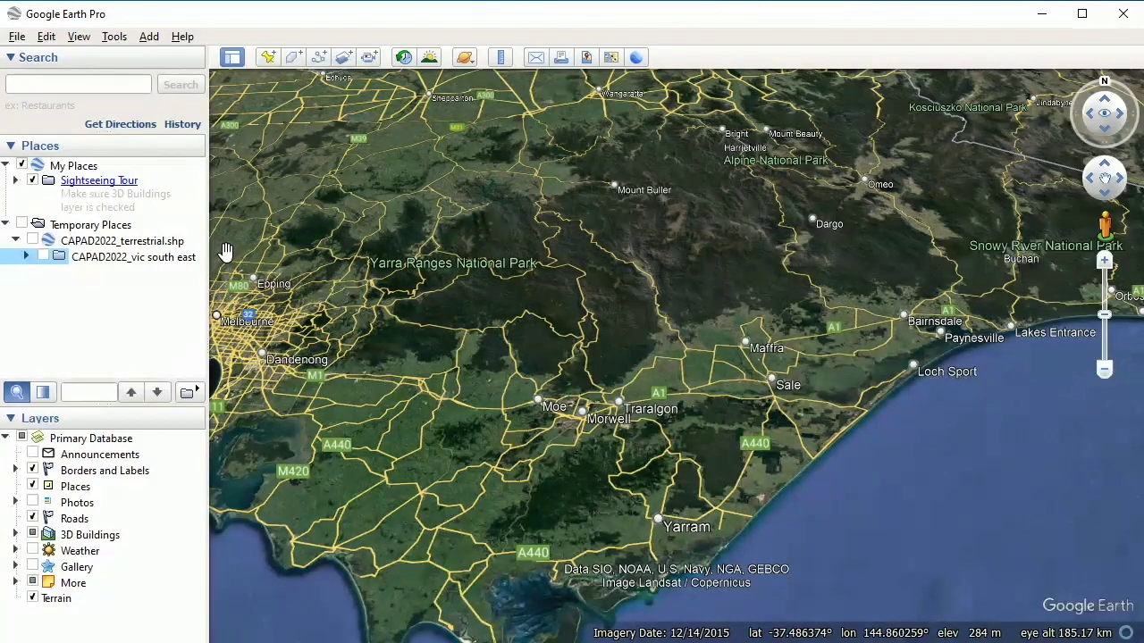
{"action": "key", "text": "Return"}
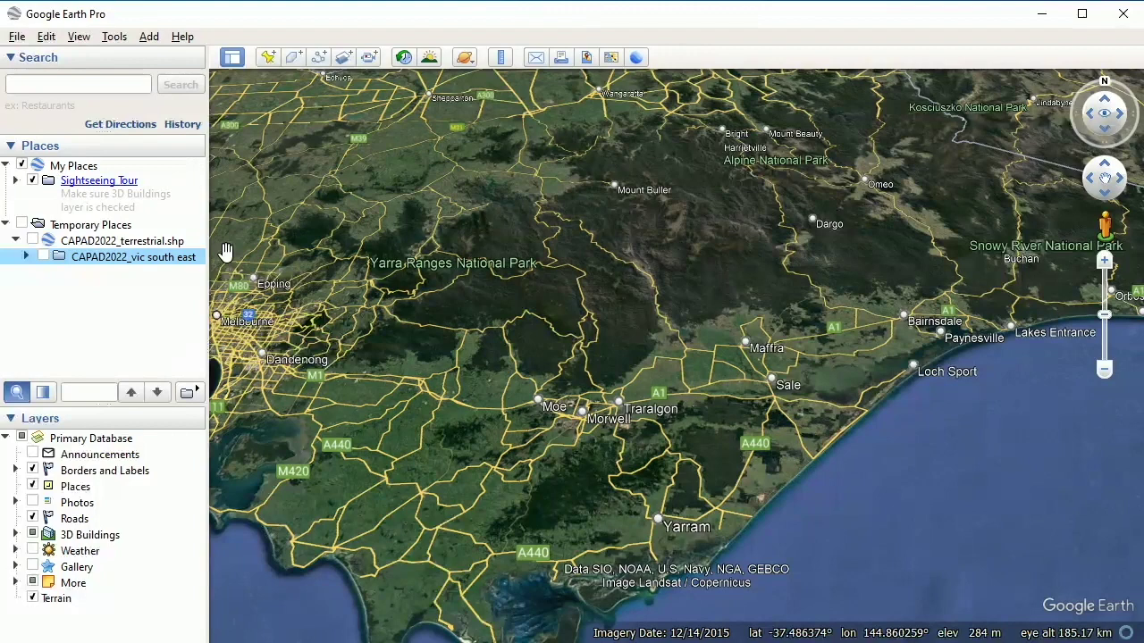
Show the CAPAD2022_vic south east areas and zoom toward Bull Beef Creek Nature Conservation Reserve
{"action": "left_click", "coordinate": [42, 257]}
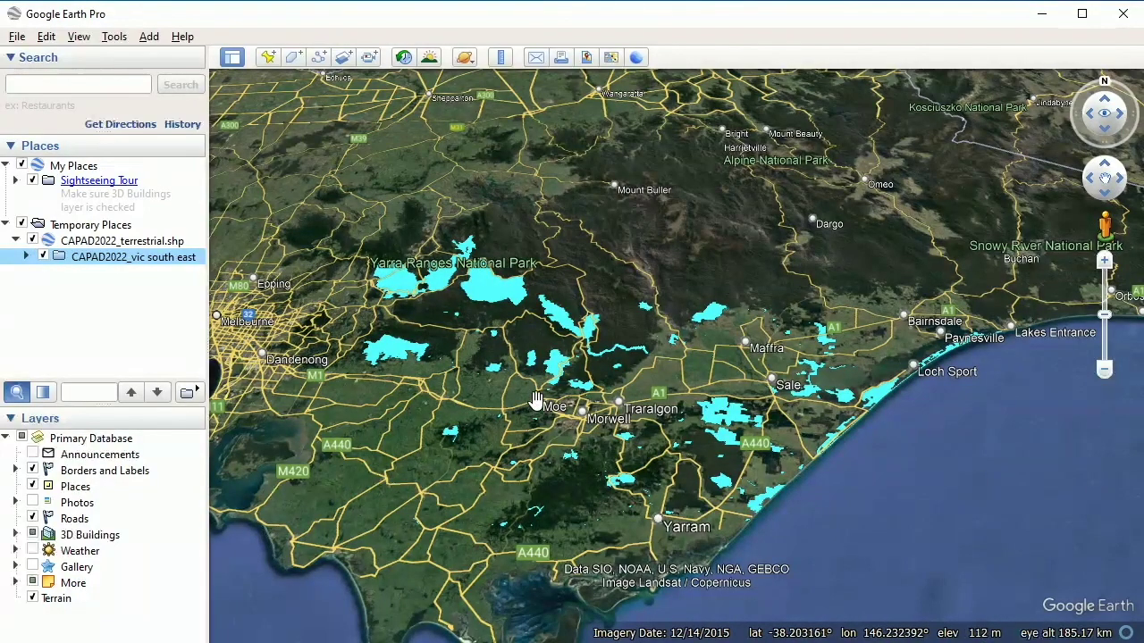
{"action": "scroll", "coordinate": [535, 400], "scroll_direction": "up", "scroll_amount": 5}
{"action": "scroll", "coordinate": [563, 339], "scroll_direction": "up", "scroll_amount": 5}
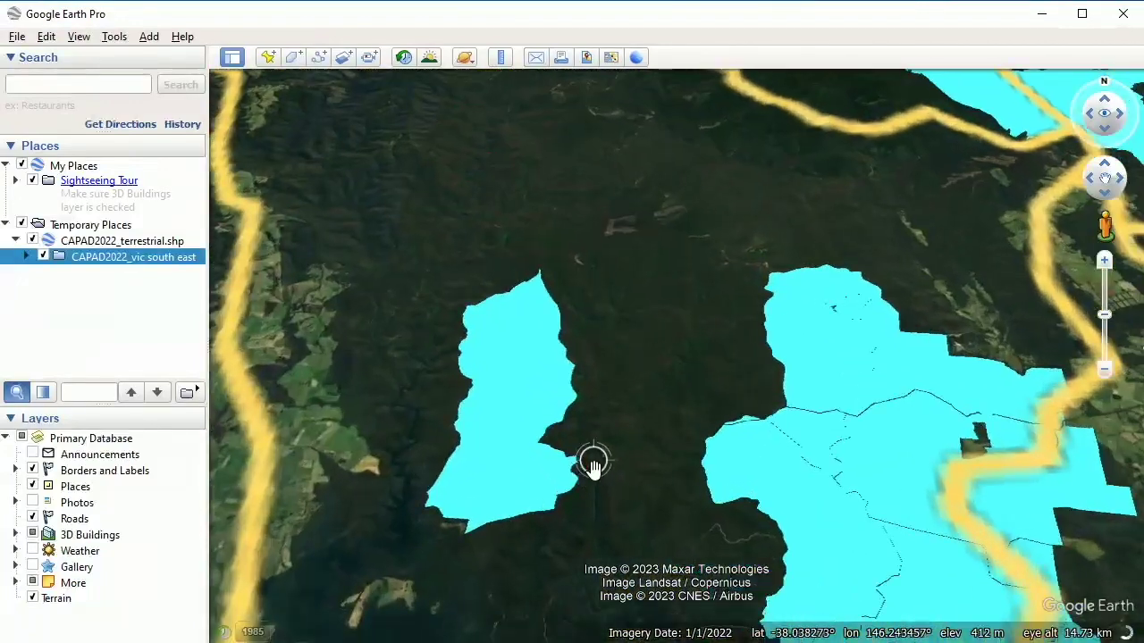
{"action": "scroll", "coordinate": [592, 463], "scroll_direction": "up", "scroll_amount": 2}
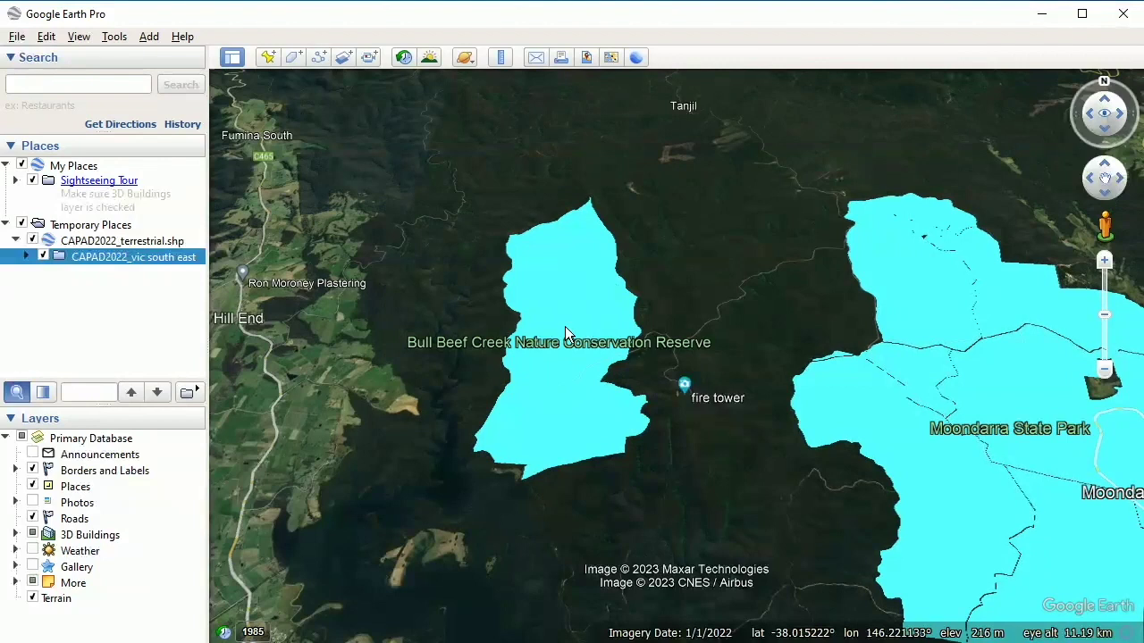
Give the CAPAD2022_vic south east folder a shared style with cyan outlines
{"action": "right_click", "coordinate": [120, 258]}
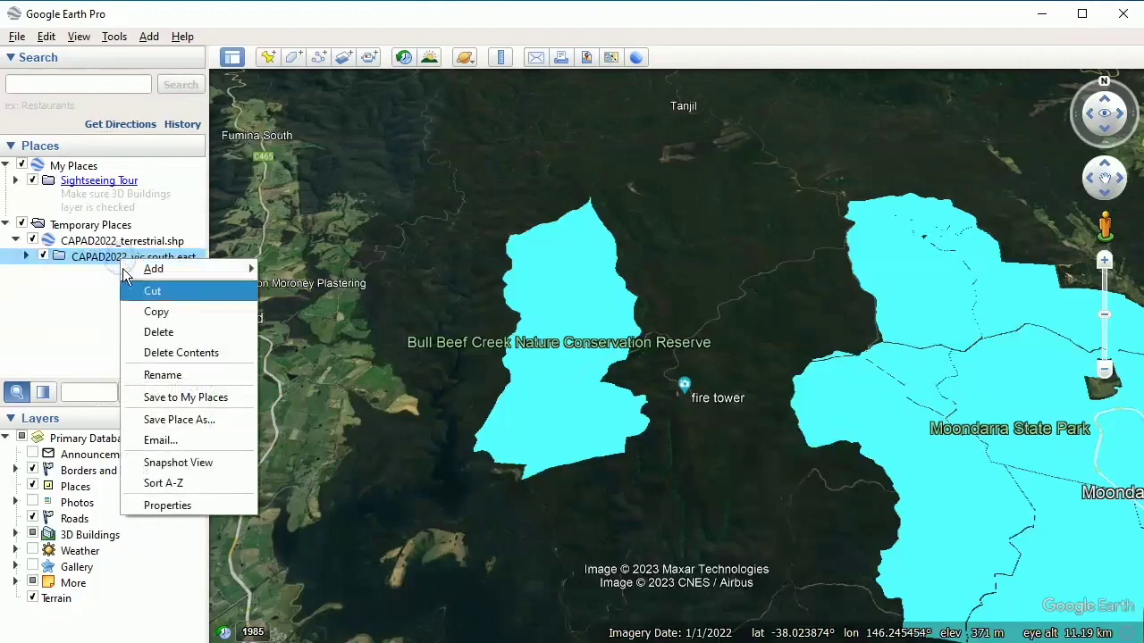
{"action": "left_click", "coordinate": [182, 506]}
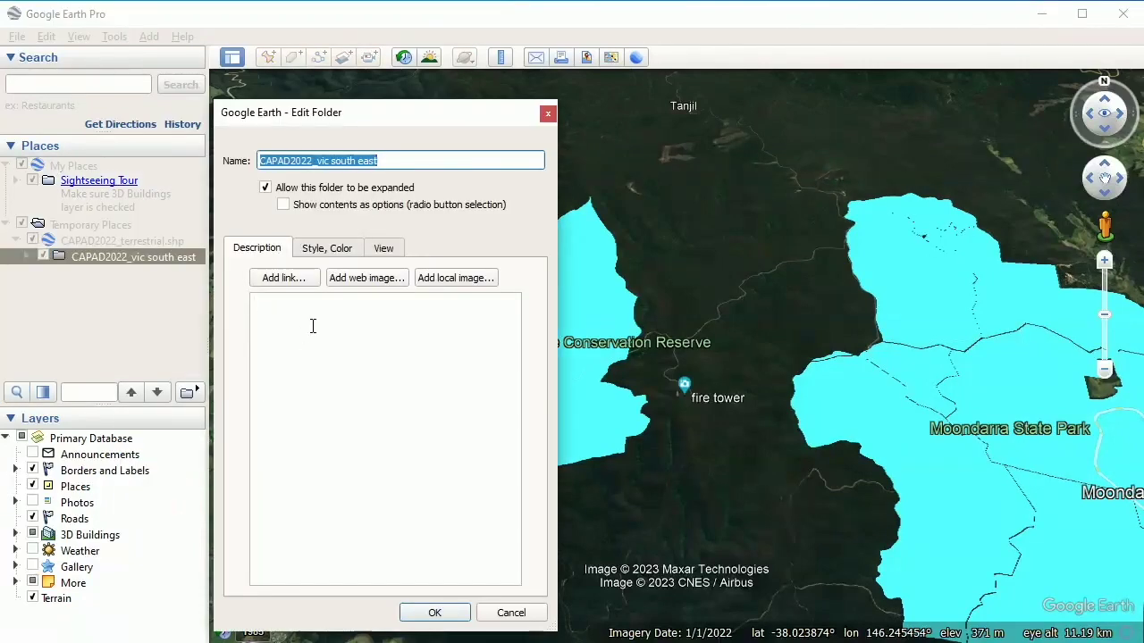
{"action": "left_click", "coordinate": [323, 249]}
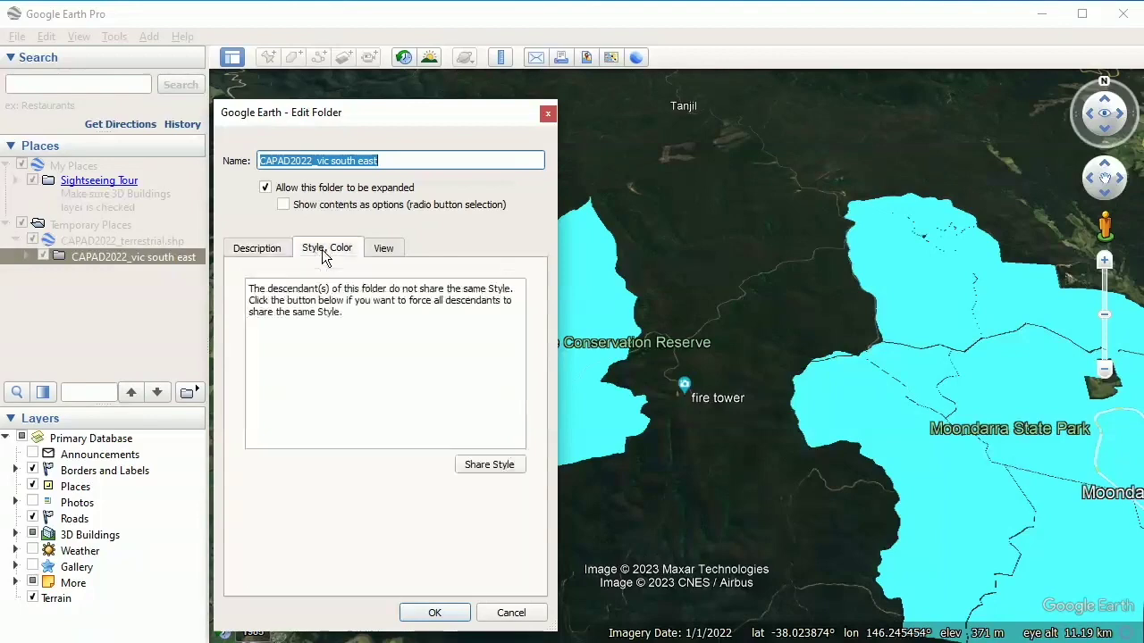
{"action": "left_click", "coordinate": [487, 465]}
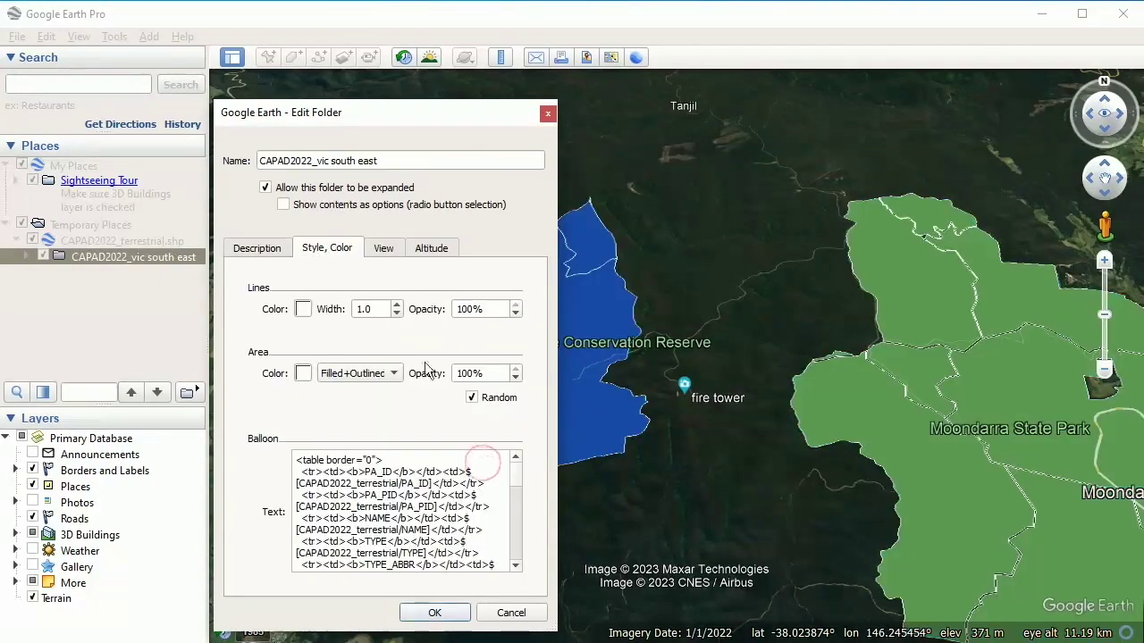
{"action": "left_click", "coordinate": [302, 309]}
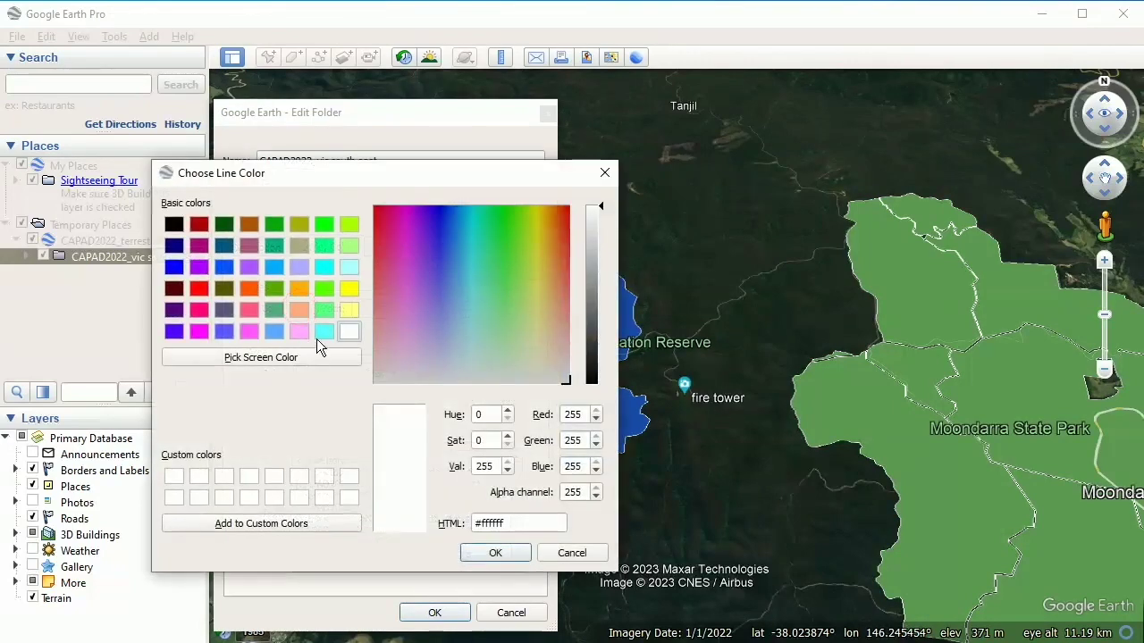
{"action": "left_click", "coordinate": [324, 331]}
{"action": "left_click", "coordinate": [495, 552]}
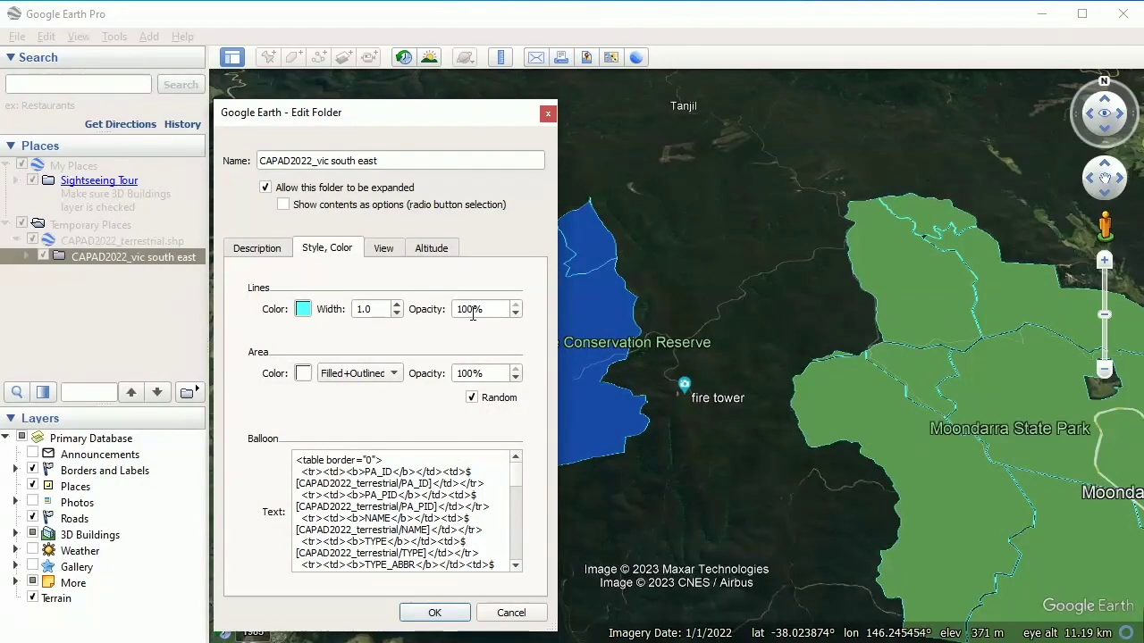
Set the shared area fill to cyan at 30% opacity and apply
{"action": "left_click", "coordinate": [302, 374]}
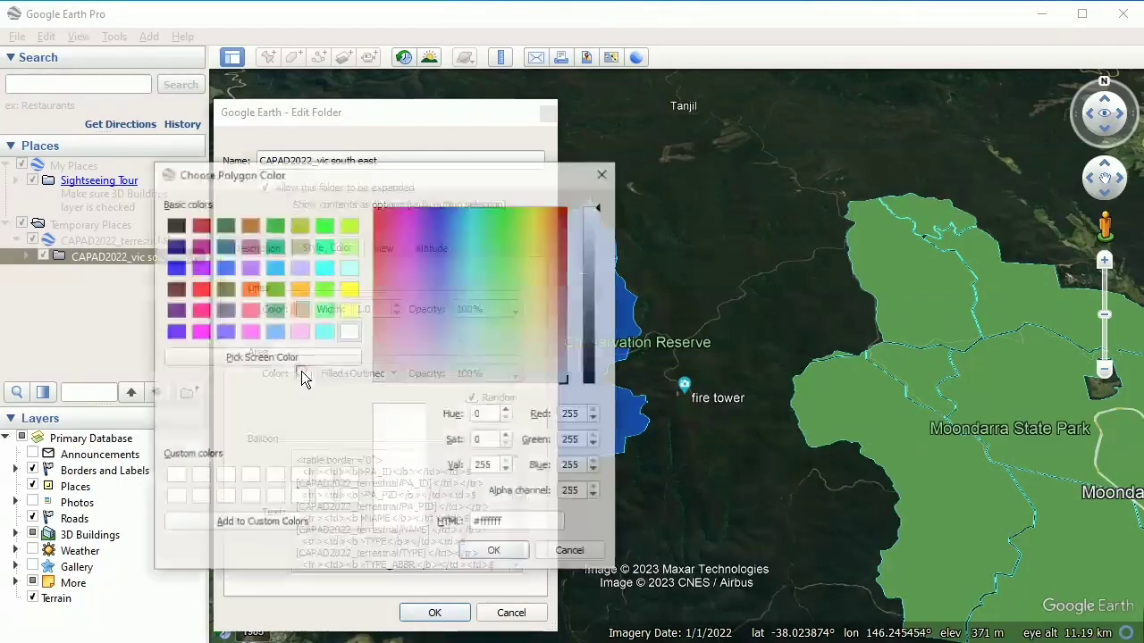
{"action": "left_click", "coordinate": [324, 331]}
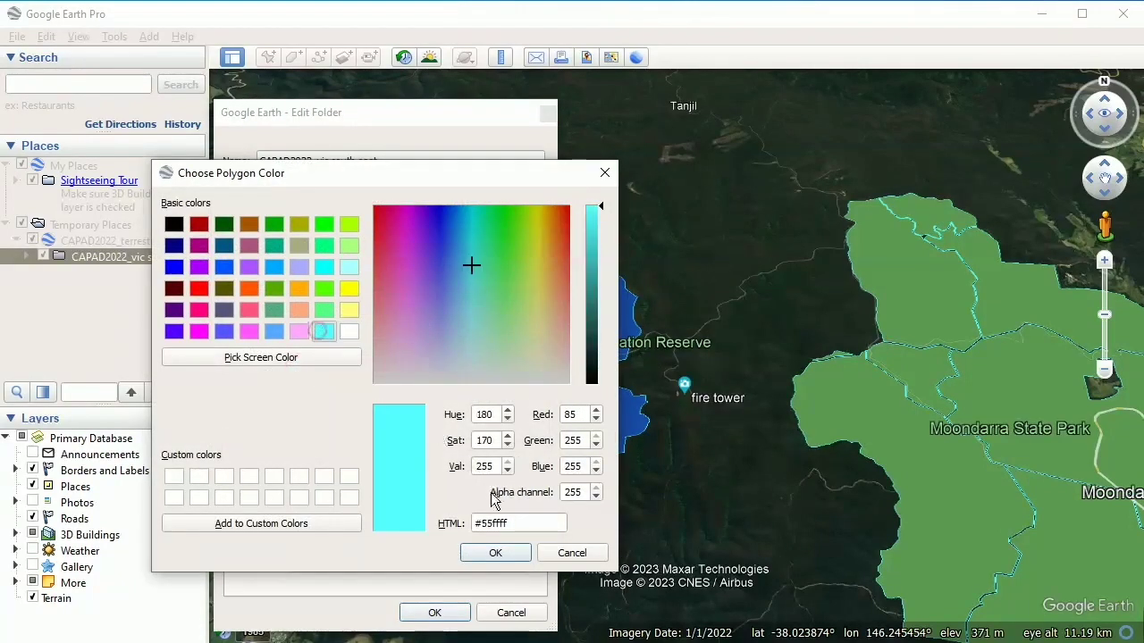
{"action": "left_click", "coordinate": [497, 552]}
{"action": "key", "text": "shift+Tab"}
{"action": "type", "text": "30"}
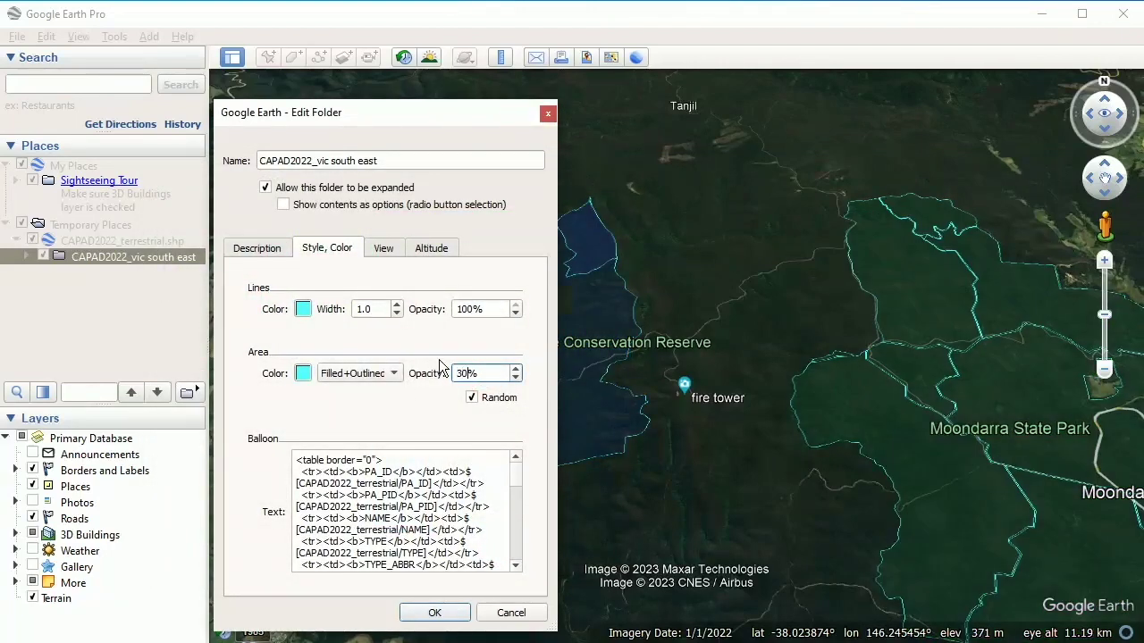
{"action": "left_click", "coordinate": [438, 617]}
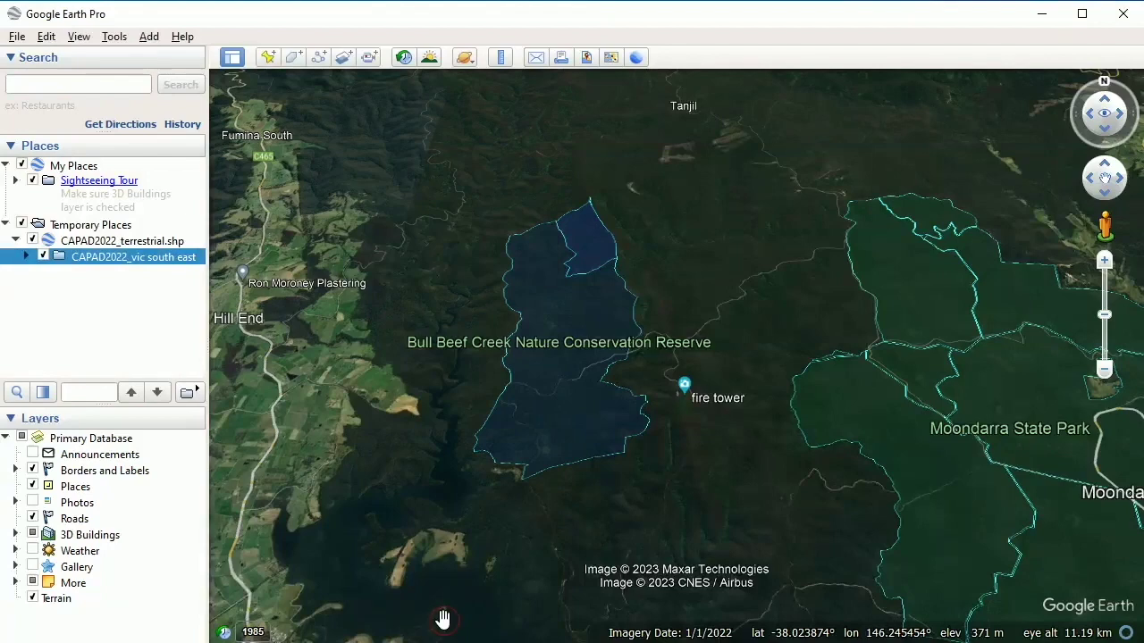
Show the attributes of Bull Beef Creek N.C.R, a Natural Features Reserve, IUCN Ia
{"action": "scroll", "coordinate": [577, 410], "scroll_direction": "down", "scroll_amount": 3}
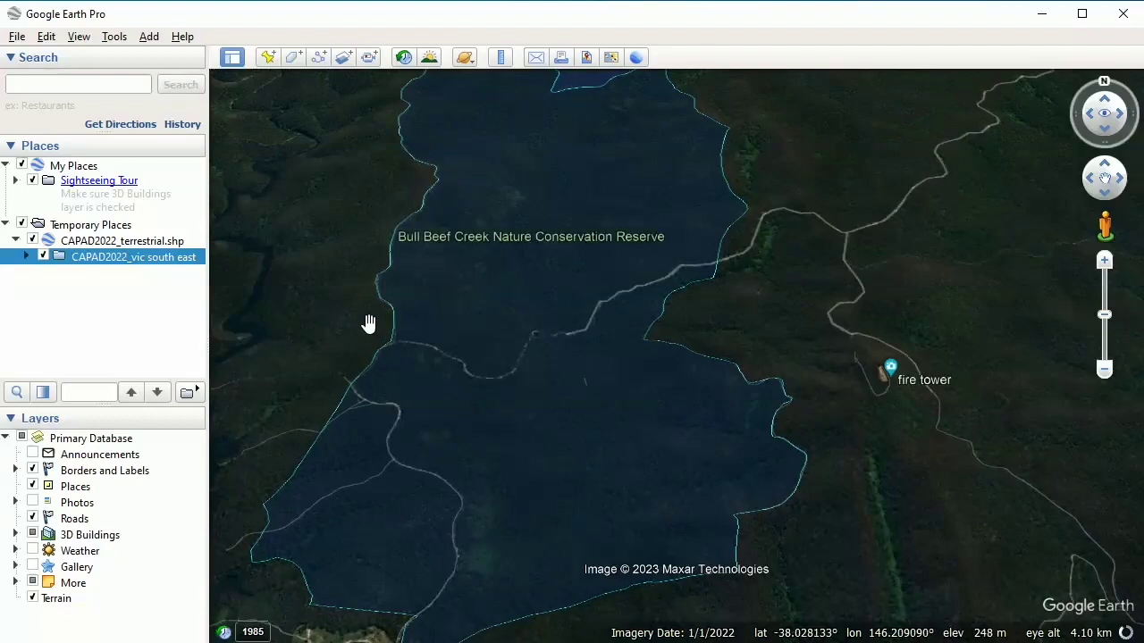
{"action": "scroll", "coordinate": [595, 422], "scroll_direction": "up", "scroll_amount": 2}
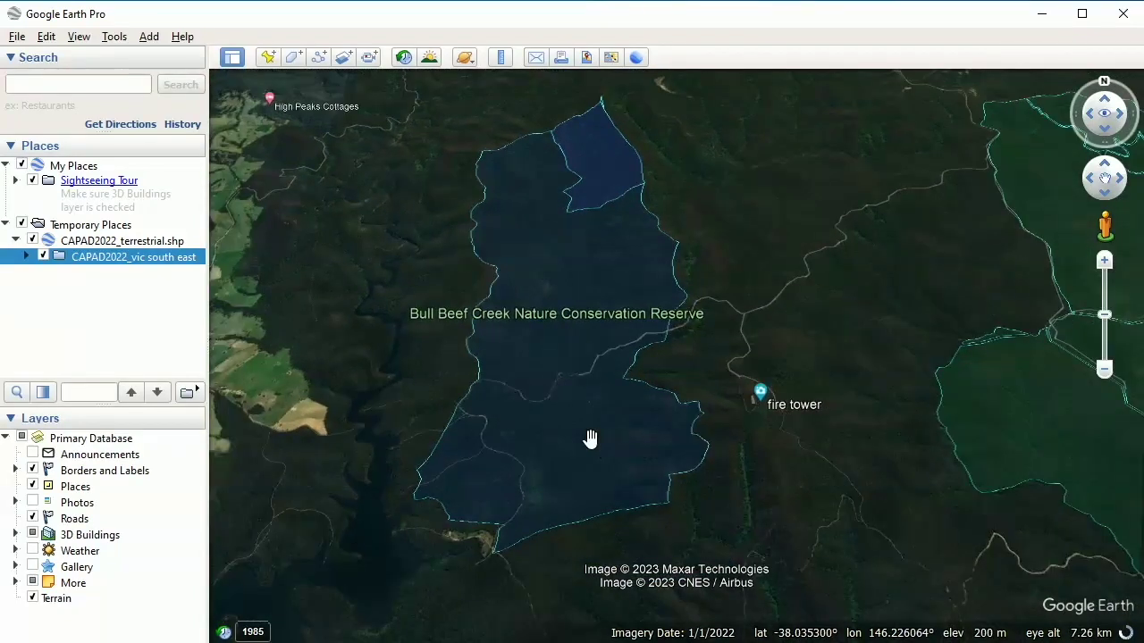
{"action": "left_click", "coordinate": [551, 281]}
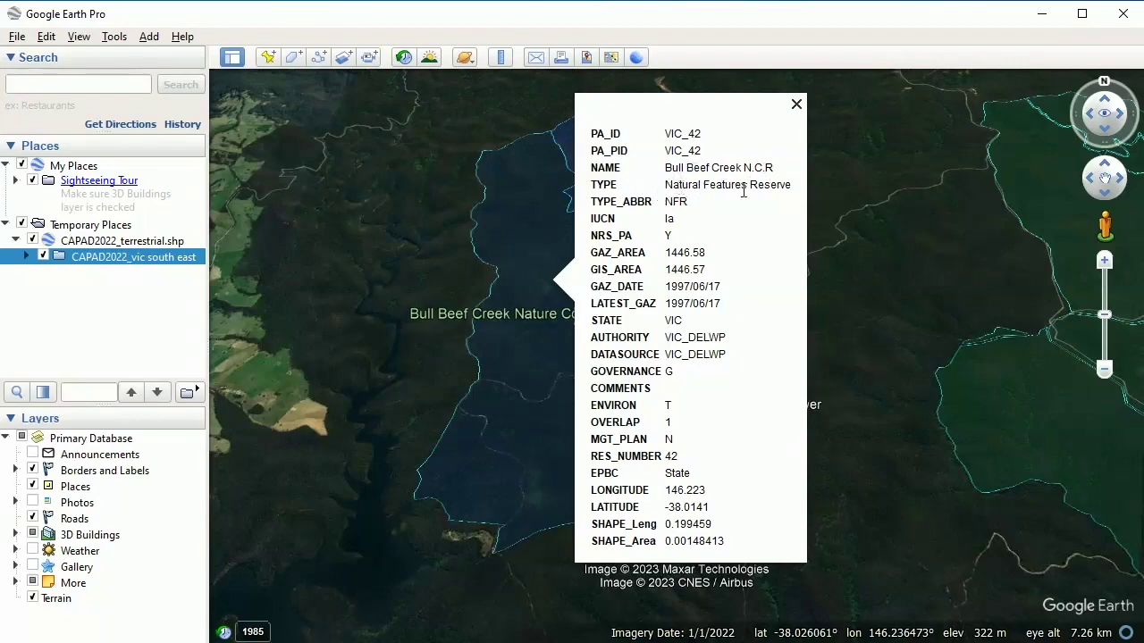
Close the Bull Beef Creek balloon, then view and close the Yarra Ranges park's attributes
{"action": "left_click", "coordinate": [401, 416]}
{"action": "scroll", "coordinate": [649, 475], "scroll_direction": "down", "scroll_amount": 3}
{"action": "scroll", "coordinate": [649, 477], "scroll_direction": "down", "scroll_amount": 3}
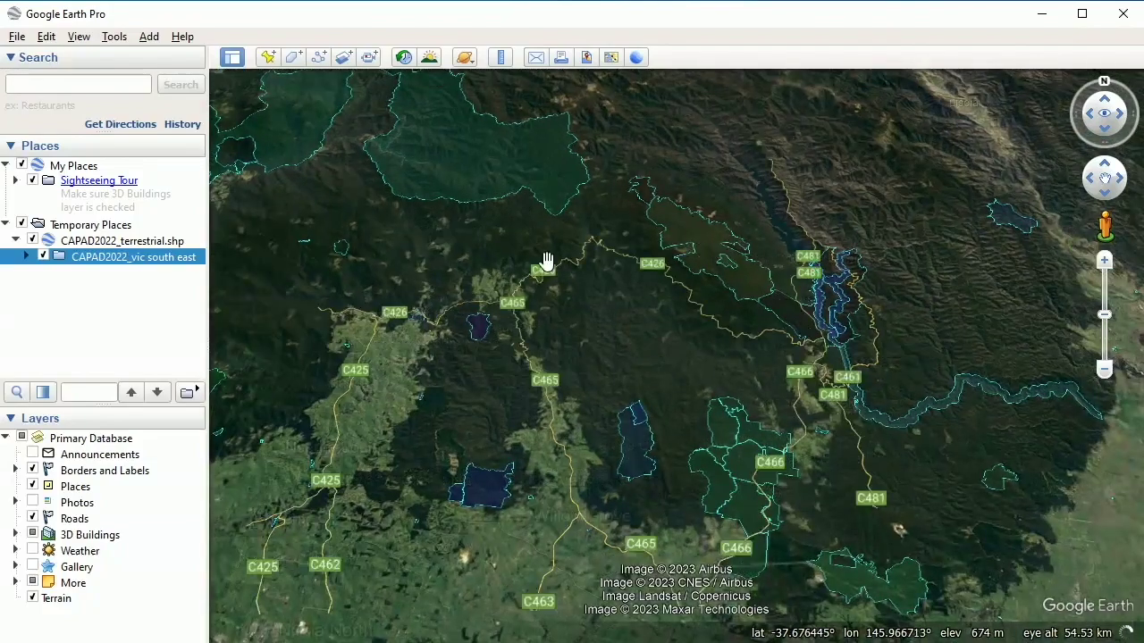
{"action": "left_click_drag", "start_coordinate": [542, 235], "coordinate": [758, 533]}
{"action": "scroll", "coordinate": [755, 532], "scroll_direction": "up", "scroll_amount": 3}
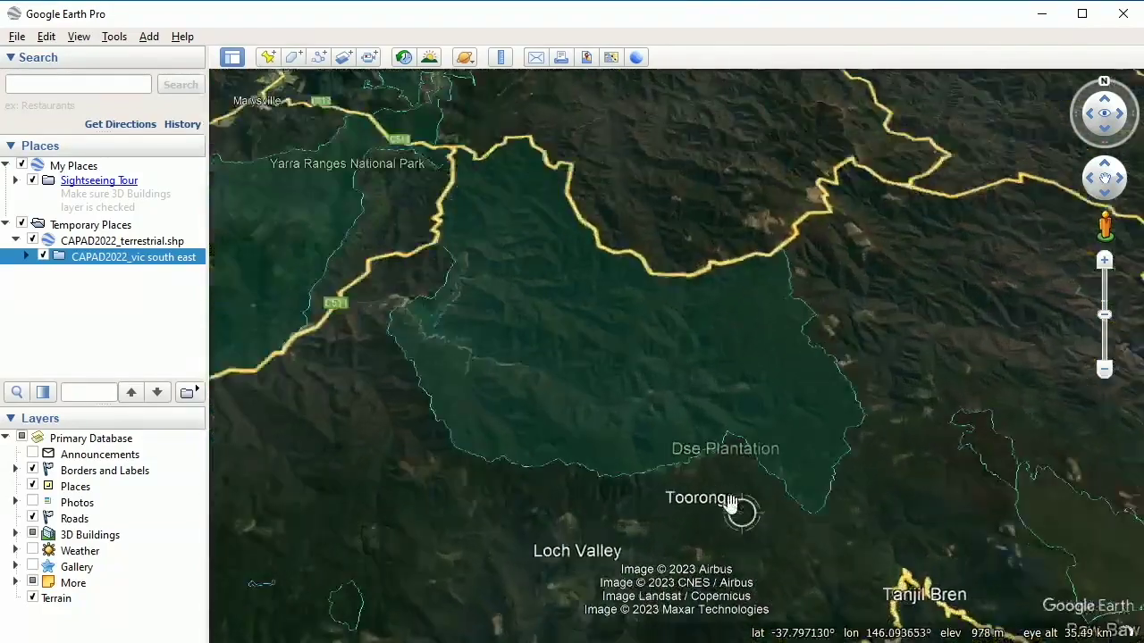
{"action": "left_click", "coordinate": [598, 341]}
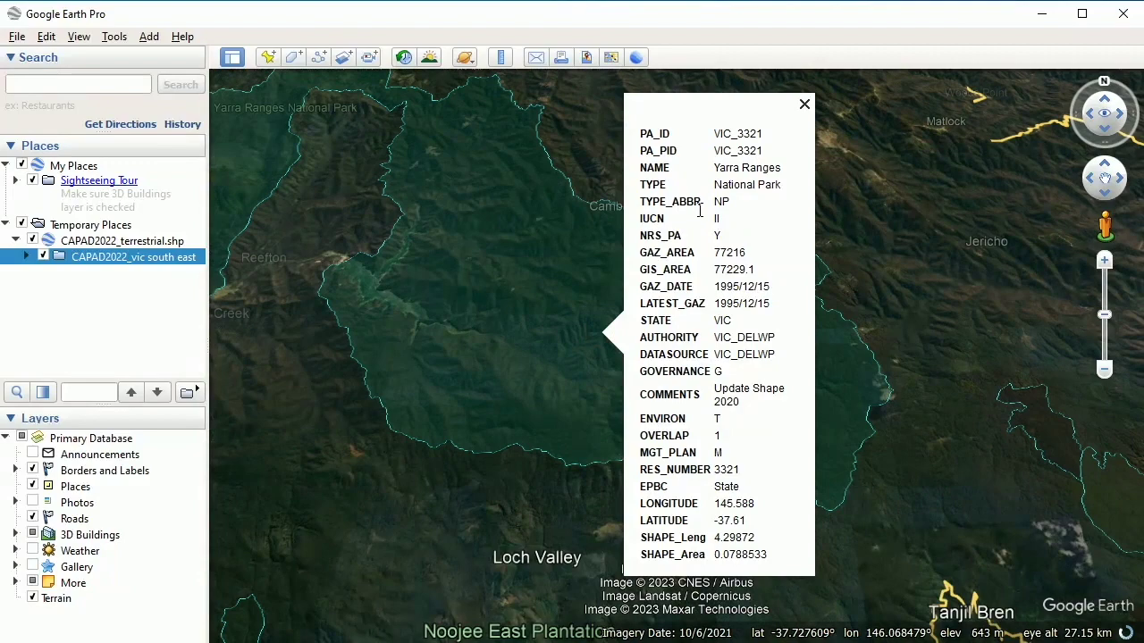
{"action": "left_click", "coordinate": [491, 521]}
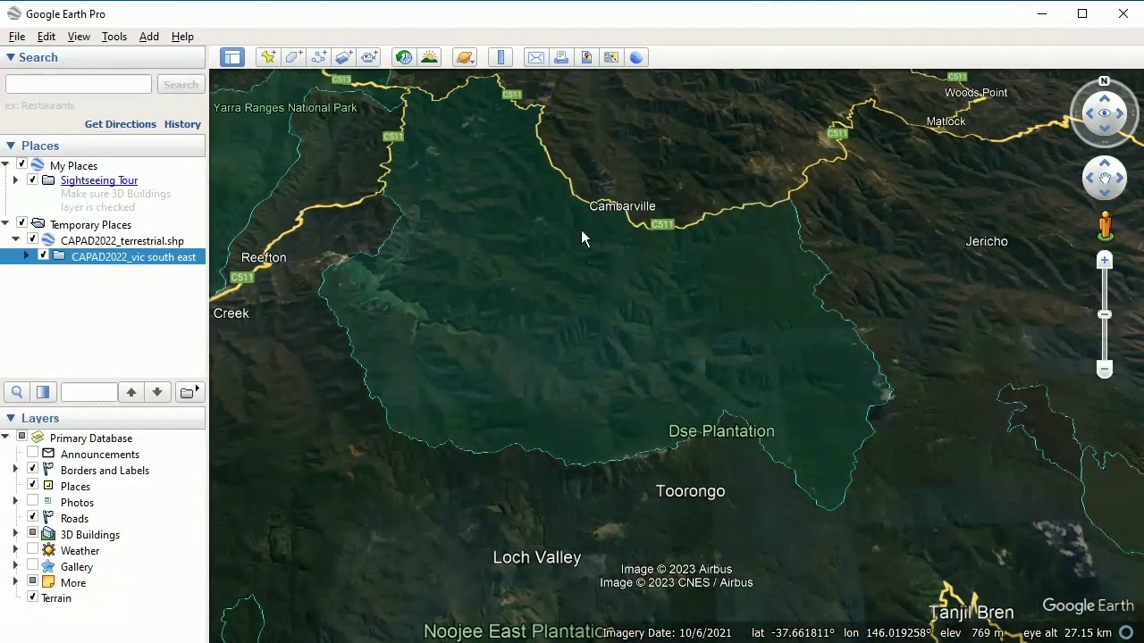
Inspect the Yarra Ranges boundary near Reefton Lookout and road C511 up close, then zoom back out
{"action": "left_click_drag", "start_coordinate": [581, 230], "coordinate": [661, 485]}
{"action": "scroll", "coordinate": [635, 389], "scroll_direction": "up", "scroll_amount": 3}
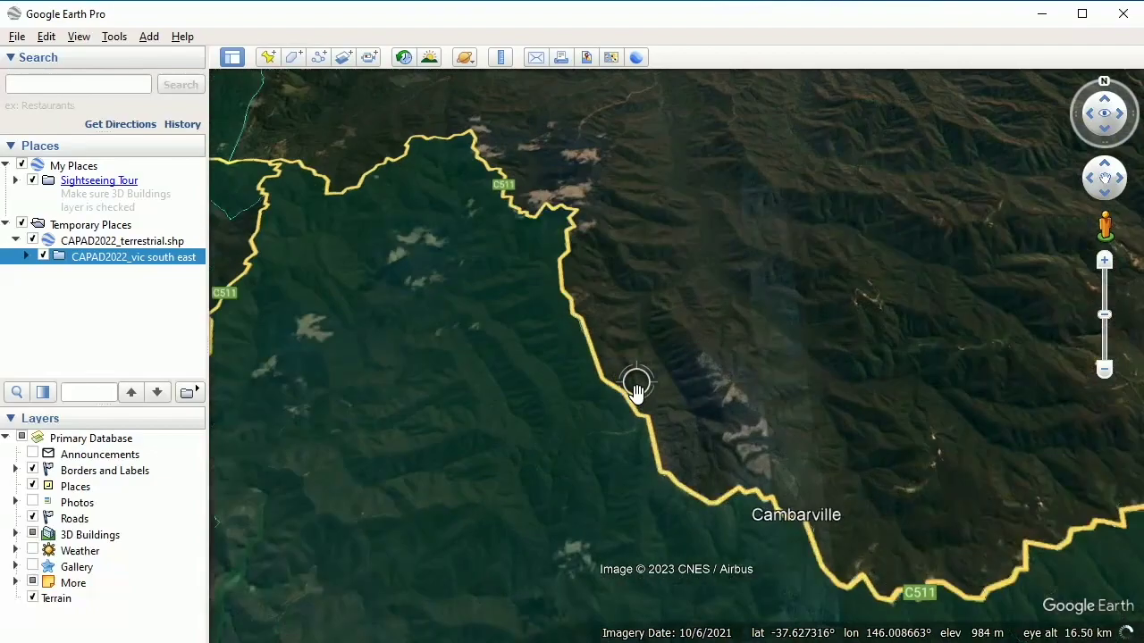
{"action": "scroll", "coordinate": [635, 389], "scroll_direction": "up", "scroll_amount": 3}
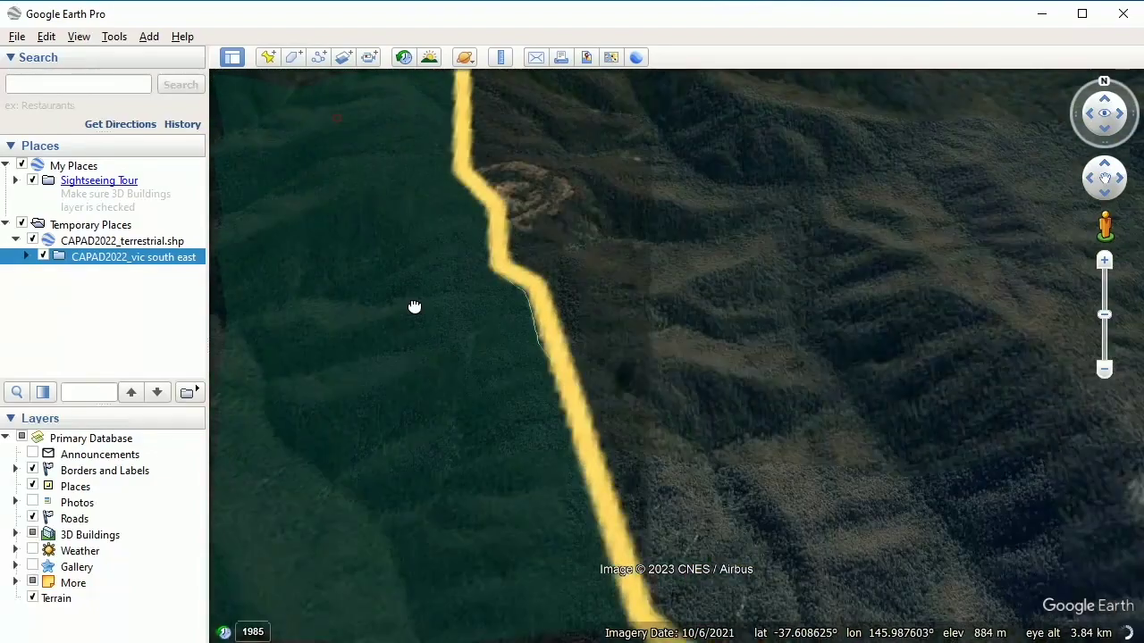
{"action": "mouse_move", "coordinate": [414, 306]}
{"action": "left_mouse_down"}
{"action": "mouse_move", "coordinate": [435, 294]}
{"action": "mouse_move", "coordinate": [919, 478]}
{"action": "left_mouse_up"}
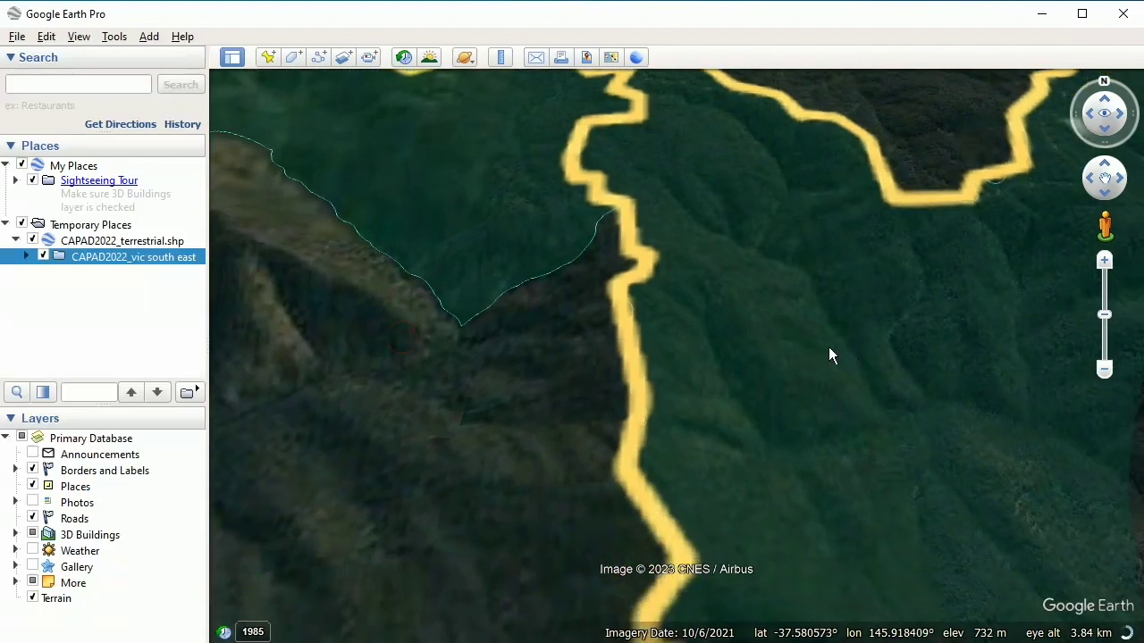
{"action": "left_click_drag", "start_coordinate": [830, 355], "coordinate": [748, 336]}
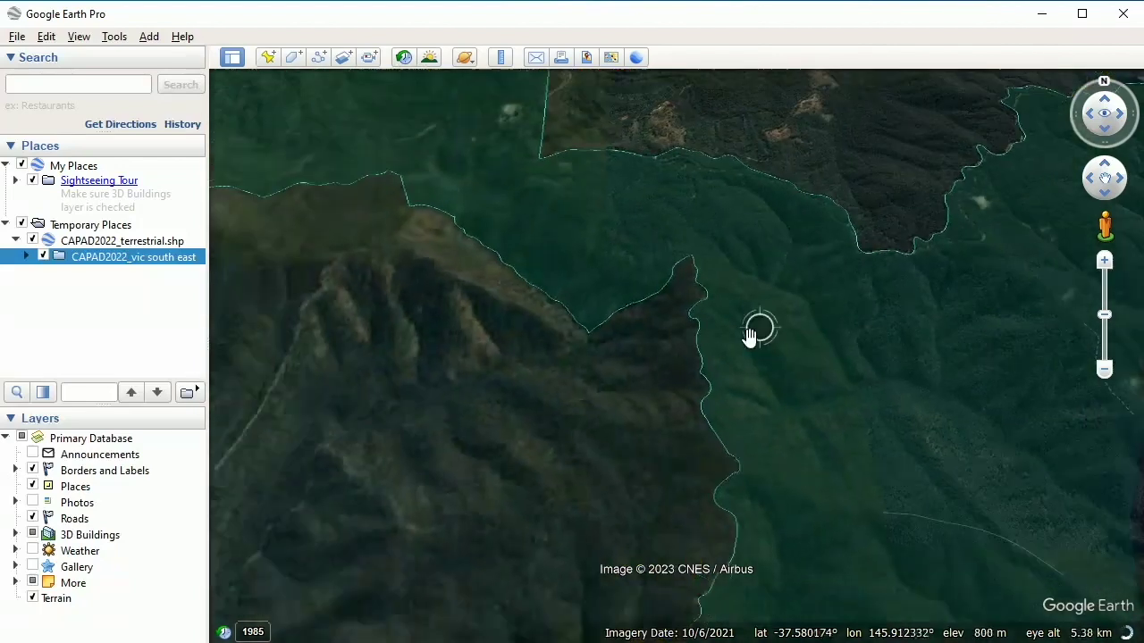
{"action": "scroll", "coordinate": [749, 337], "scroll_direction": "down", "scroll_amount": 3}
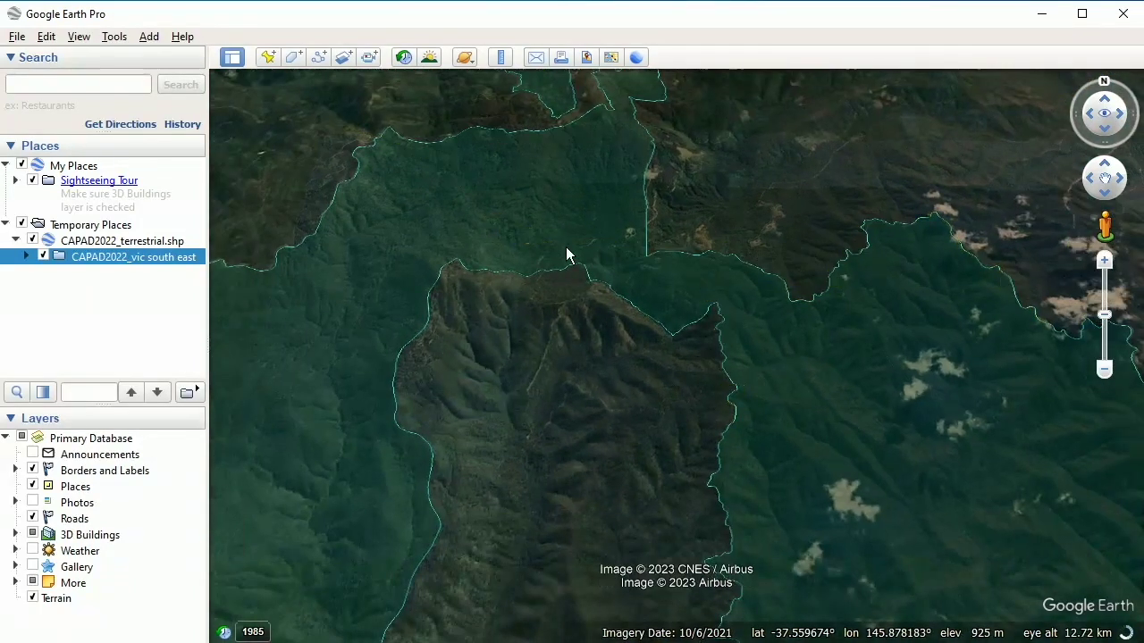
{"action": "left_click_drag", "start_coordinate": [741, 485], "coordinate": [565, 364]}
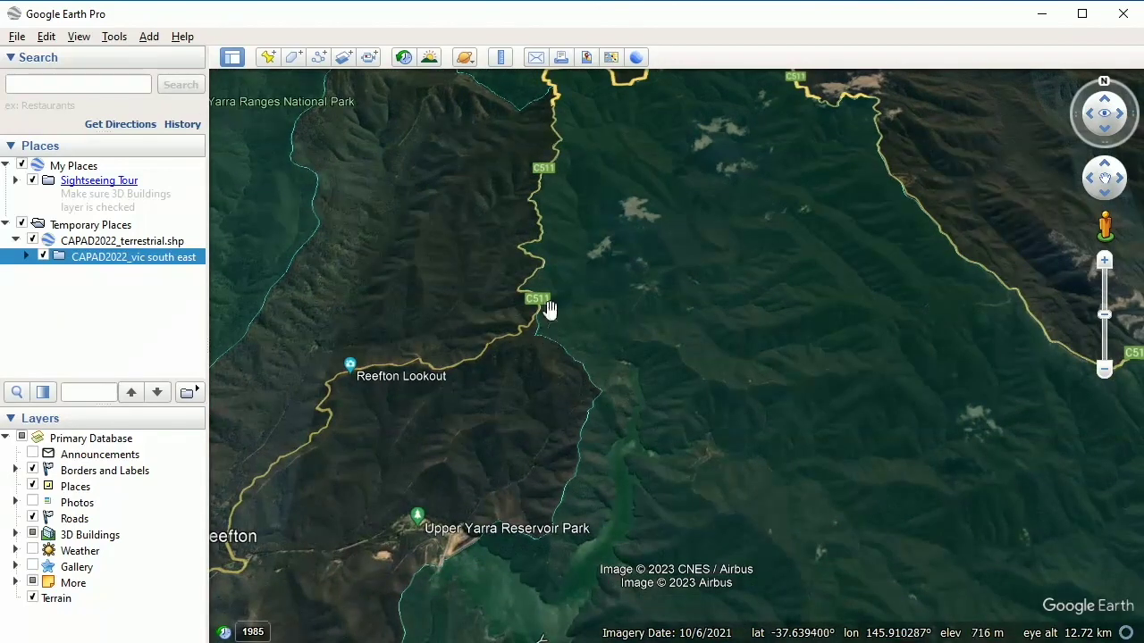
{"action": "scroll", "coordinate": [556, 314], "scroll_direction": "up", "scroll_amount": 5}
{"action": "scroll", "coordinate": [518, 317], "scroll_direction": "up", "scroll_amount": 4}
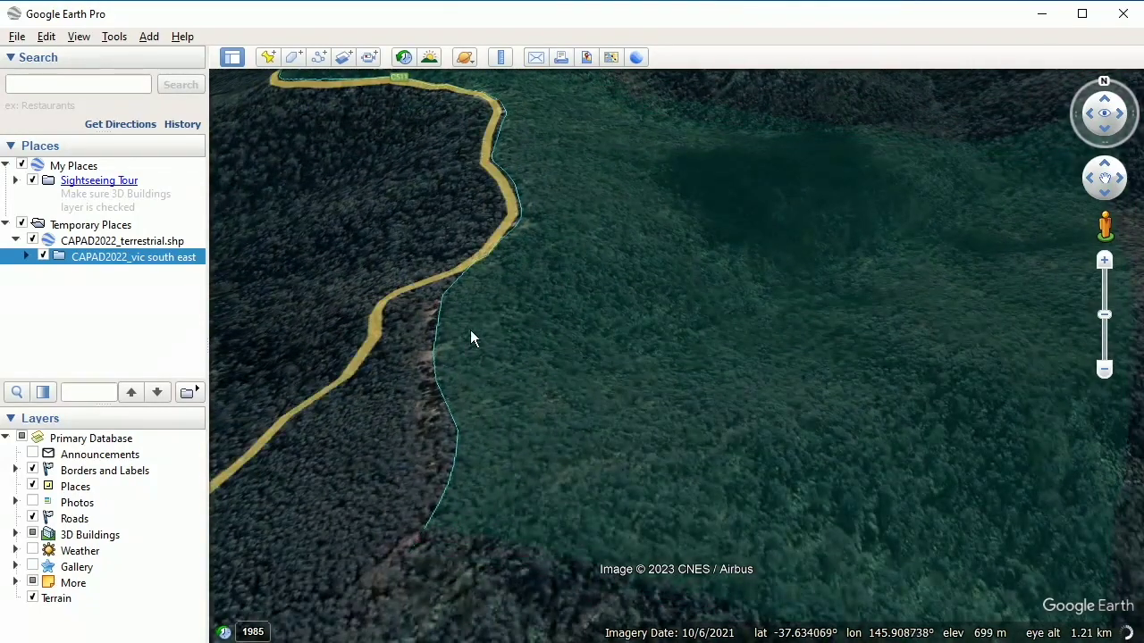
{"action": "scroll", "coordinate": [533, 371], "scroll_direction": "down", "scroll_amount": 4}
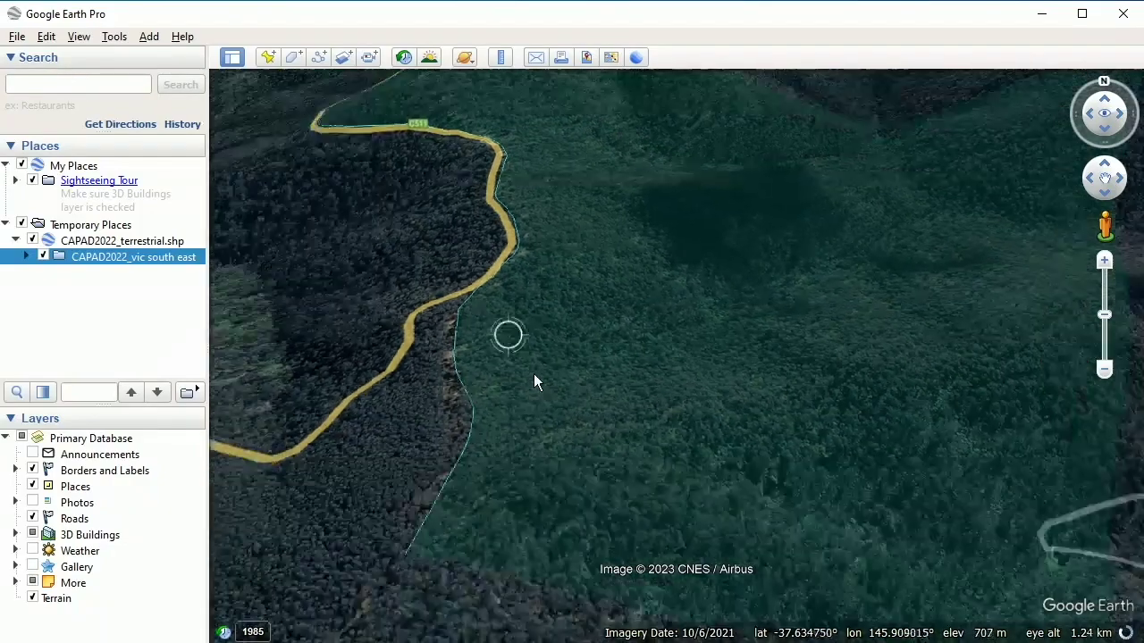
{"action": "scroll", "coordinate": [549, 371], "scroll_direction": "down", "scroll_amount": 5}
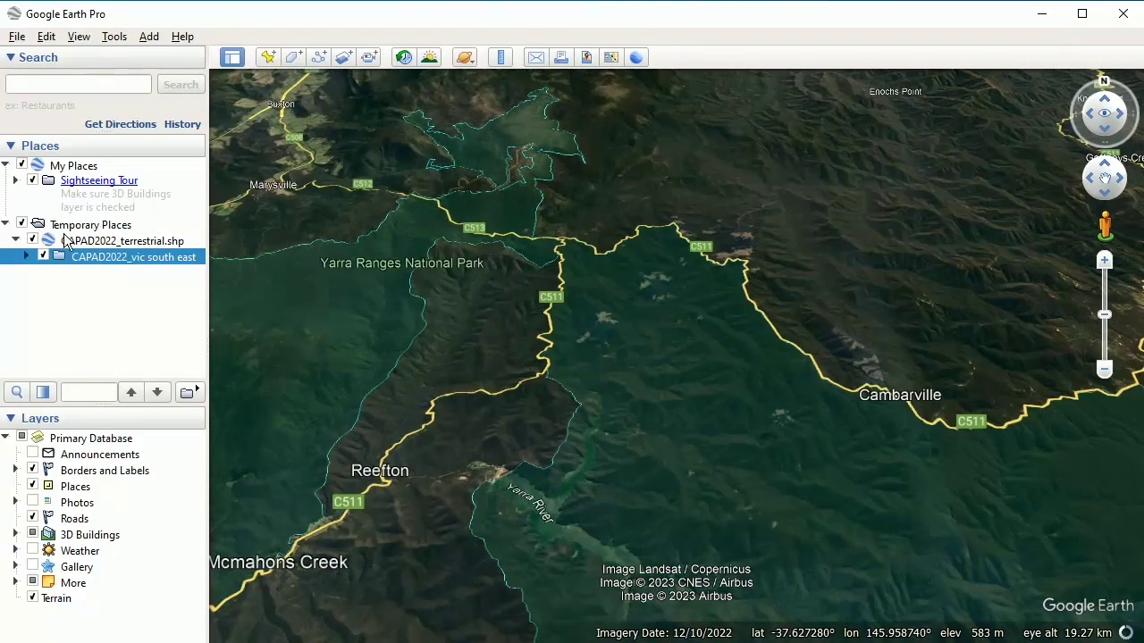
Save the CAPAD2022_vic south east layer to My Places
{"action": "right_click", "coordinate": [115, 256]}
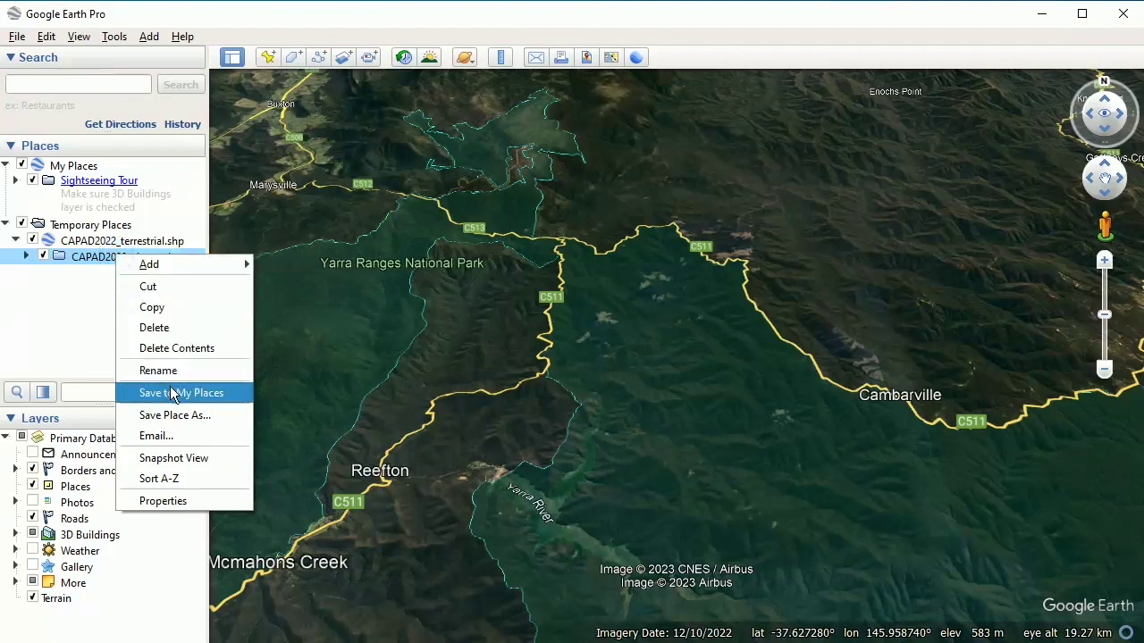
{"action": "left_click", "coordinate": [176, 394]}
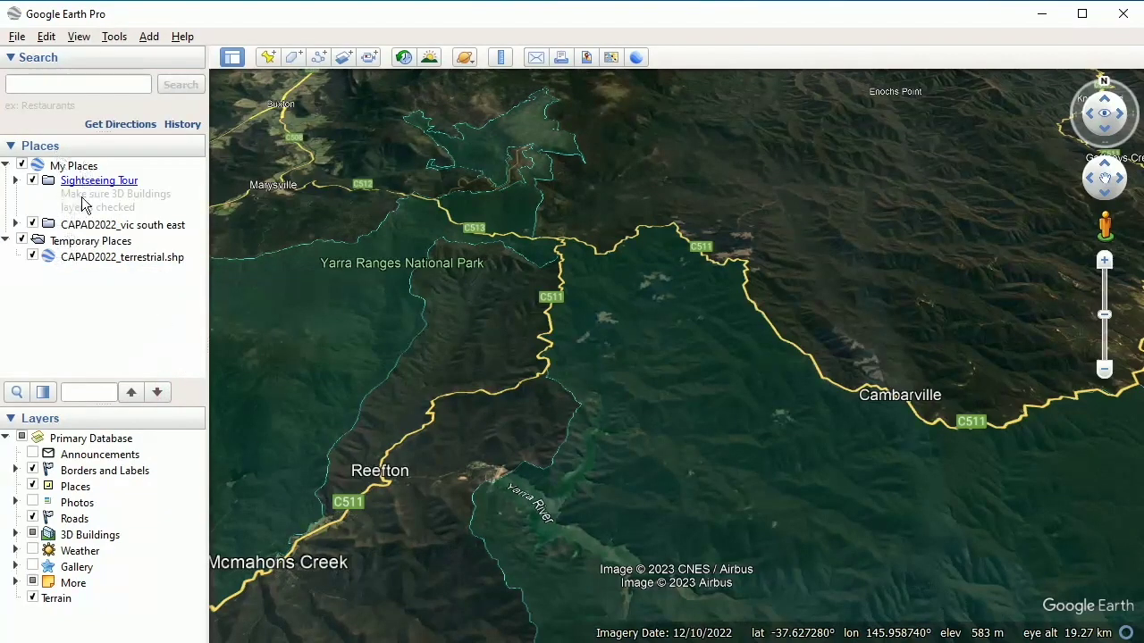
{"action": "scroll", "coordinate": [710, 348], "scroll_direction": "down", "scroll_amount": 6}
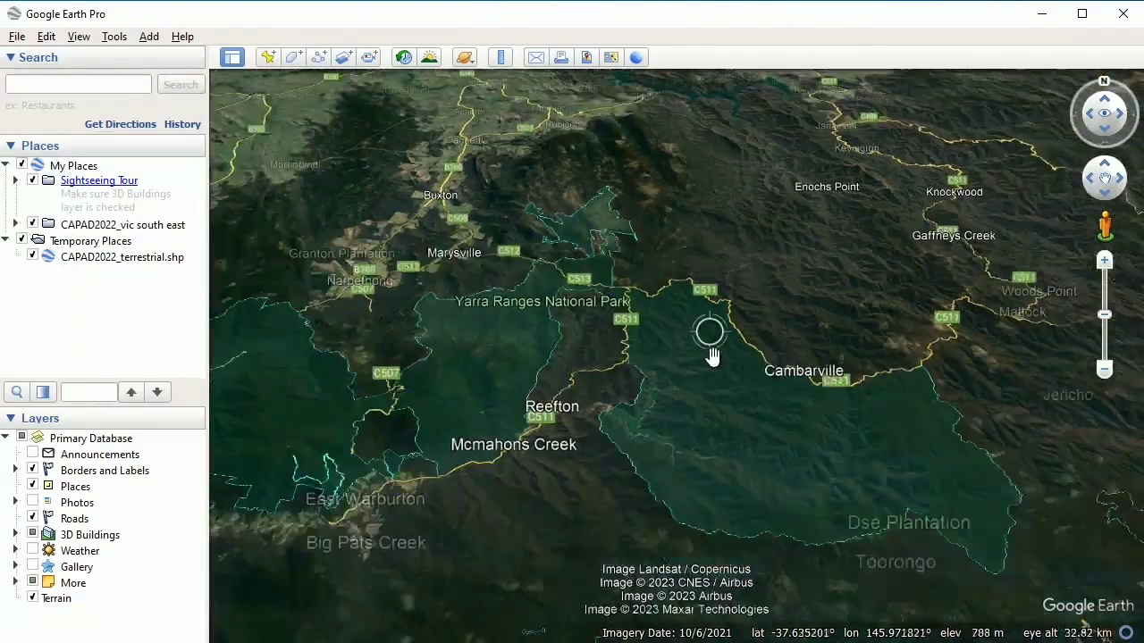
{"action": "scroll", "coordinate": [719, 371], "scroll_direction": "down", "scroll_amount": 8}
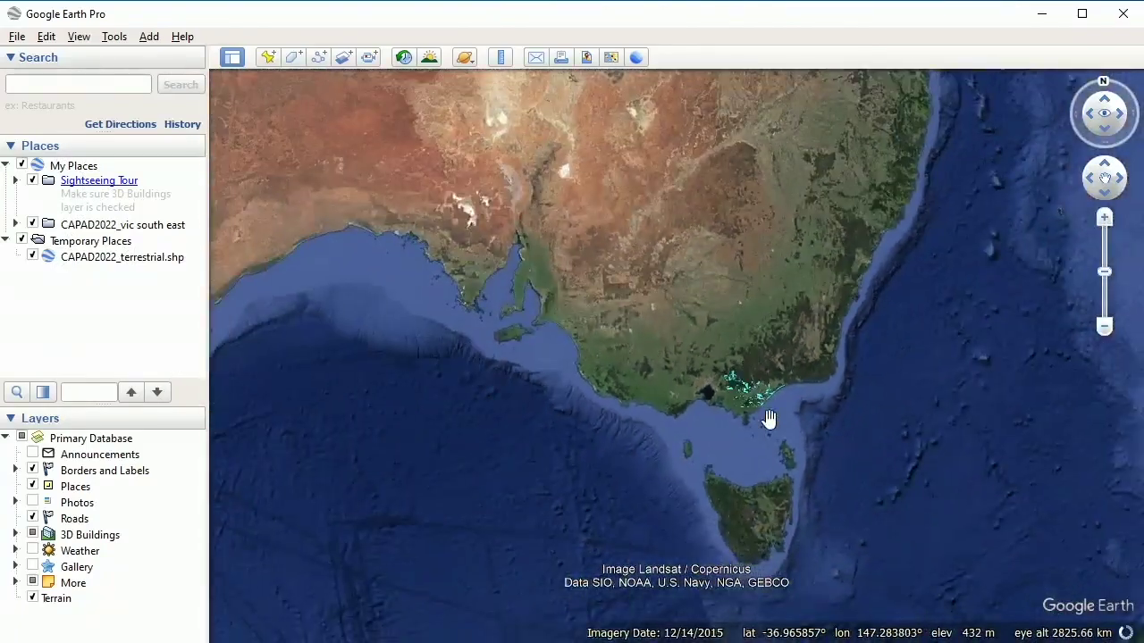
Move the map to southern Tasmania, framing Fern Tree, Leslie Vale and Kingston south-west of Hobart
{"action": "left_click_drag", "start_coordinate": [769, 420], "coordinate": [677, 280]}
{"action": "scroll", "coordinate": [679, 284], "scroll_direction": "up", "scroll_amount": 6}
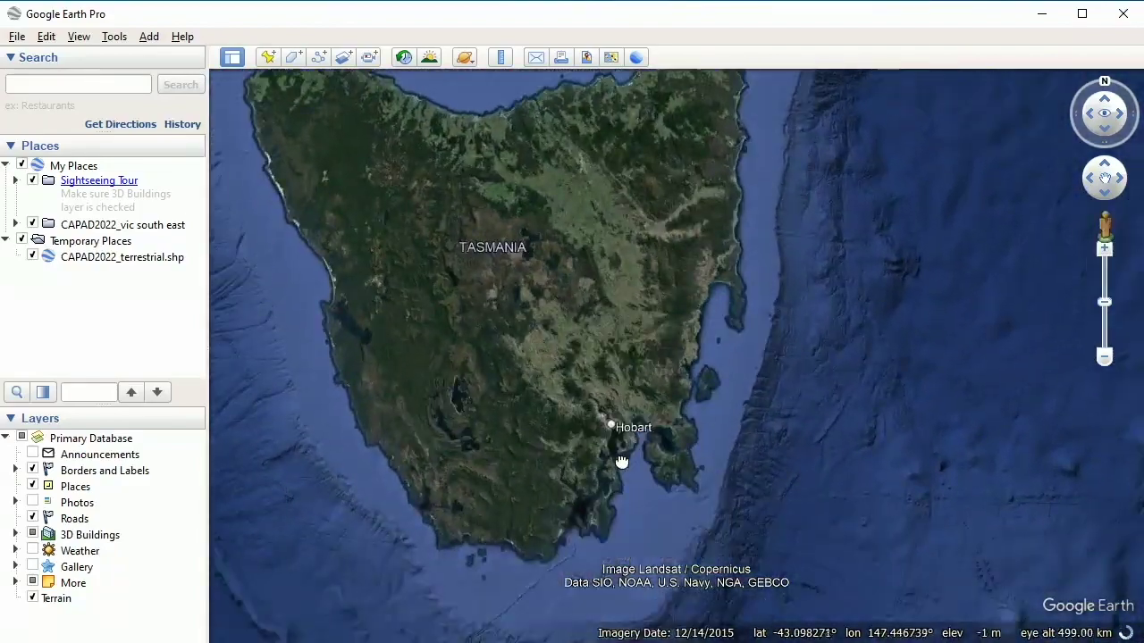
{"action": "left_click_drag", "start_coordinate": [622, 462], "coordinate": [557, 406]}
{"action": "scroll", "coordinate": [607, 395], "scroll_direction": "up", "scroll_amount": 4}
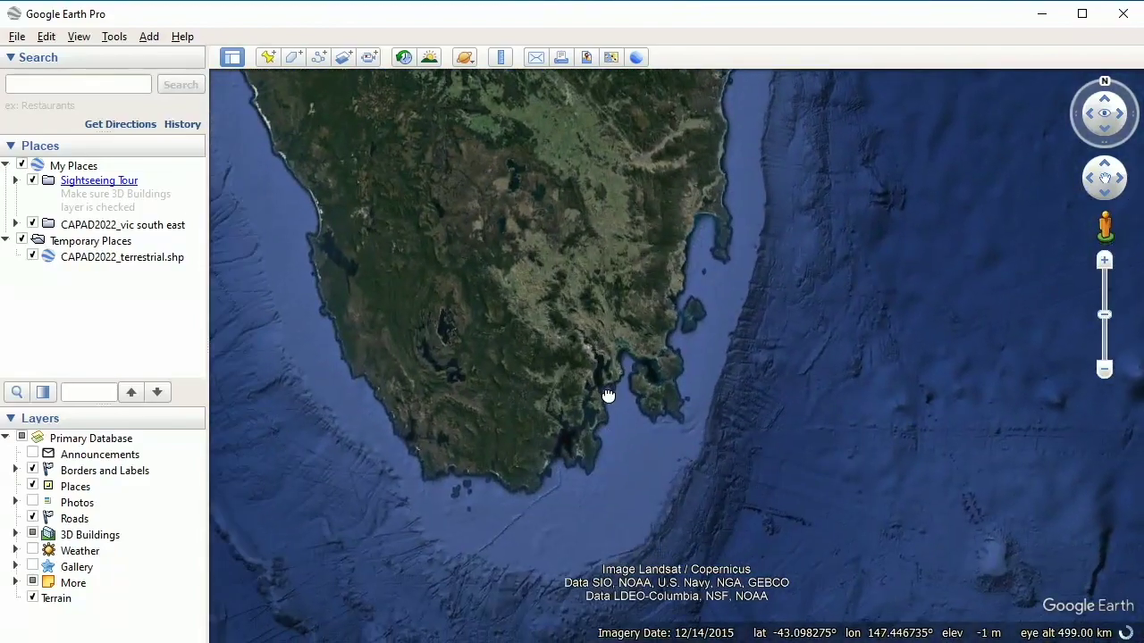
{"action": "scroll", "coordinate": [637, 382], "scroll_direction": "up", "scroll_amount": 3}
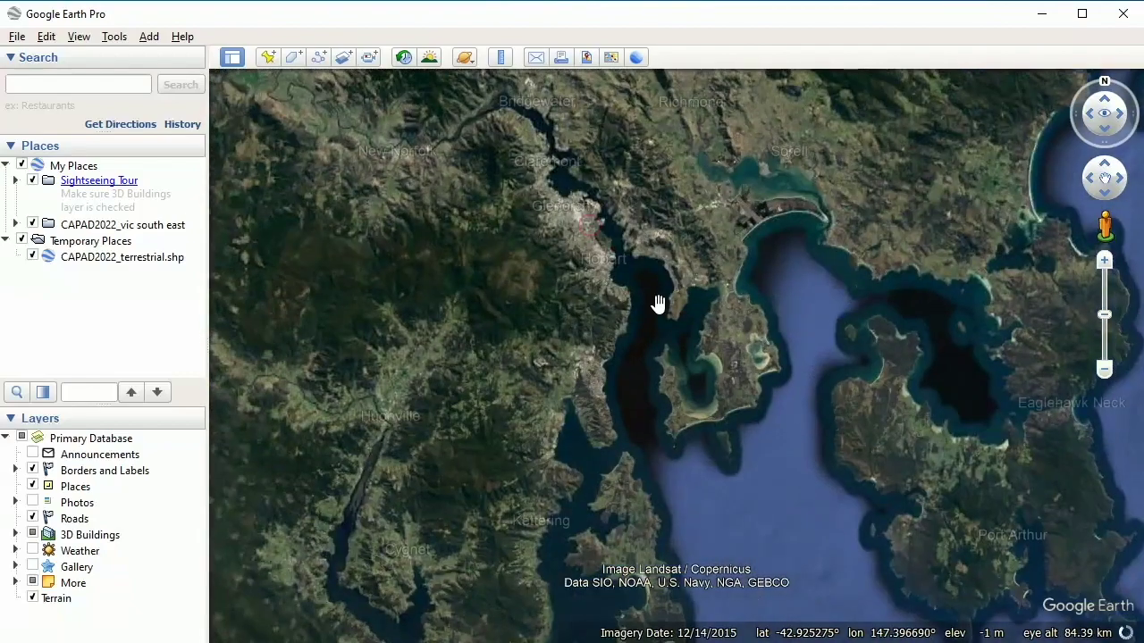
{"action": "scroll", "coordinate": [657, 302], "scroll_direction": "up", "scroll_amount": 2}
{"action": "left_click_drag", "start_coordinate": [562, 245], "coordinate": [823, 390]}
{"action": "scroll", "coordinate": [823, 391], "scroll_direction": "up", "scroll_amount": 2}
{"action": "left_click_drag", "start_coordinate": [554, 375], "coordinate": [725, 84]}
{"action": "scroll", "coordinate": [746, 407], "scroll_direction": "up", "scroll_amount": 2}
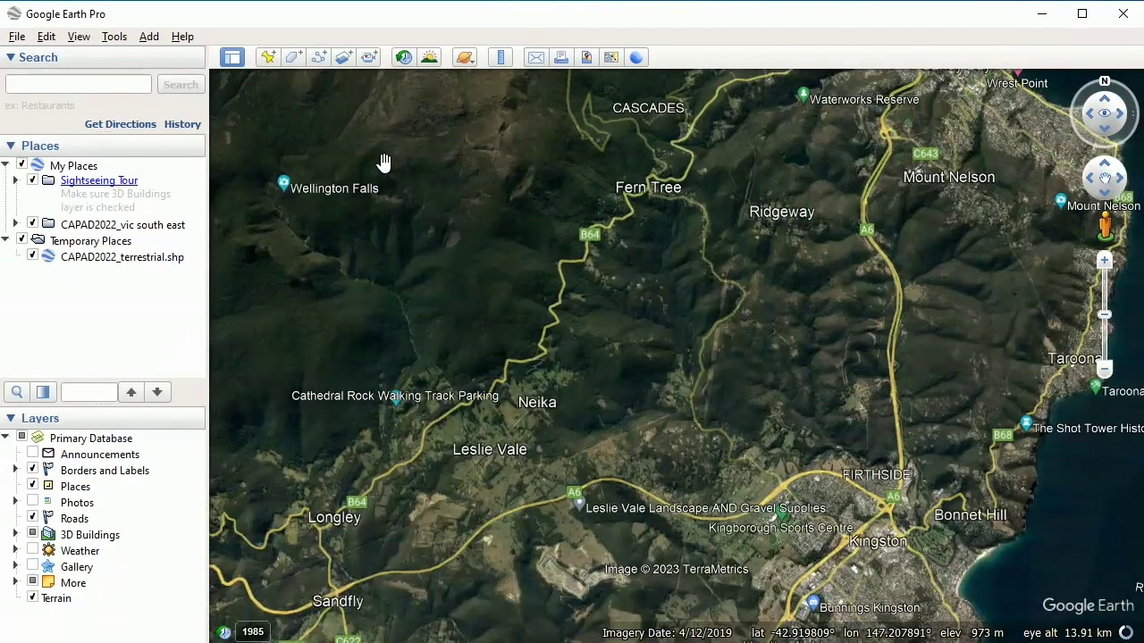
Reload CAPAD2022_terrestrial.shp restricted to the current Hobart view, importing 38 features
{"action": "left_click", "coordinate": [16, 37]}
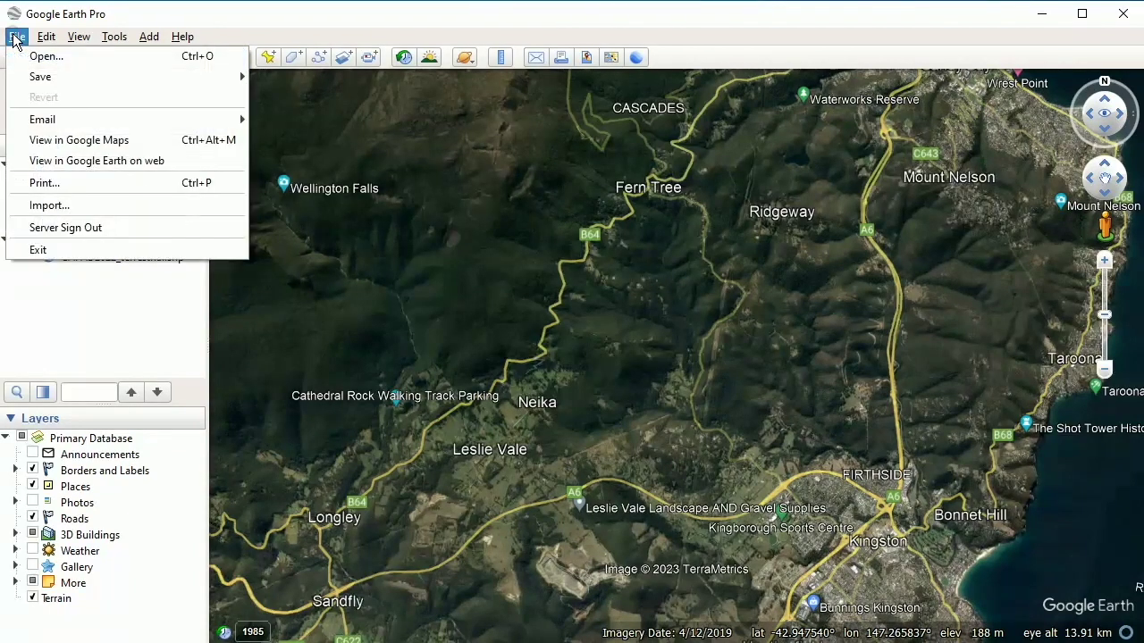
{"action": "left_click", "coordinate": [49, 205]}
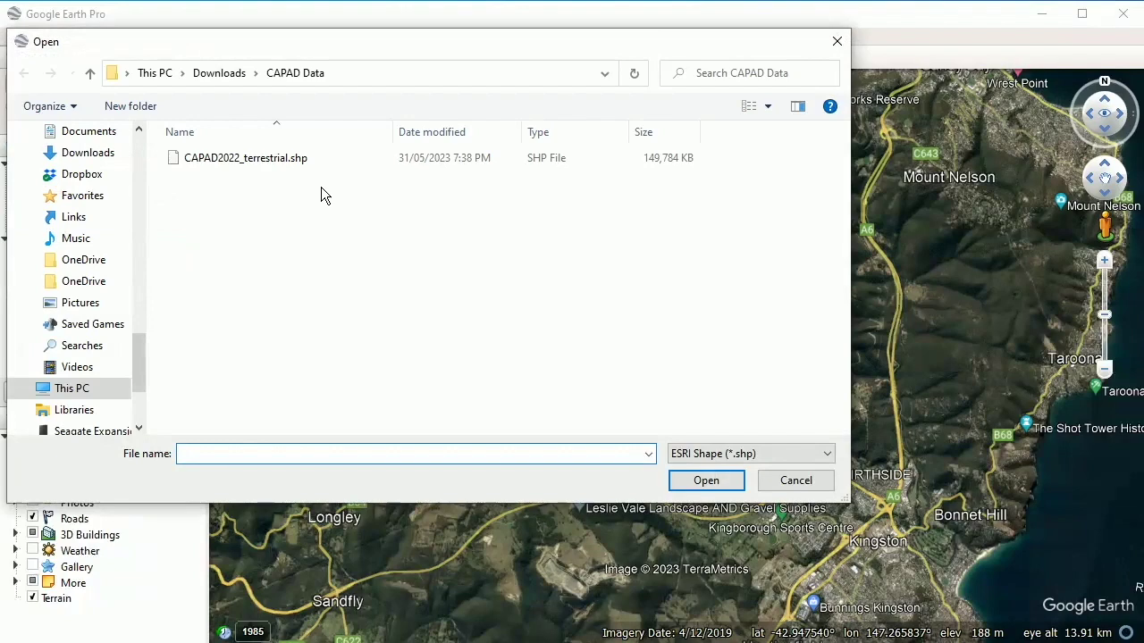
{"action": "left_click", "coordinate": [255, 158]}
{"action": "left_click", "coordinate": [706, 482]}
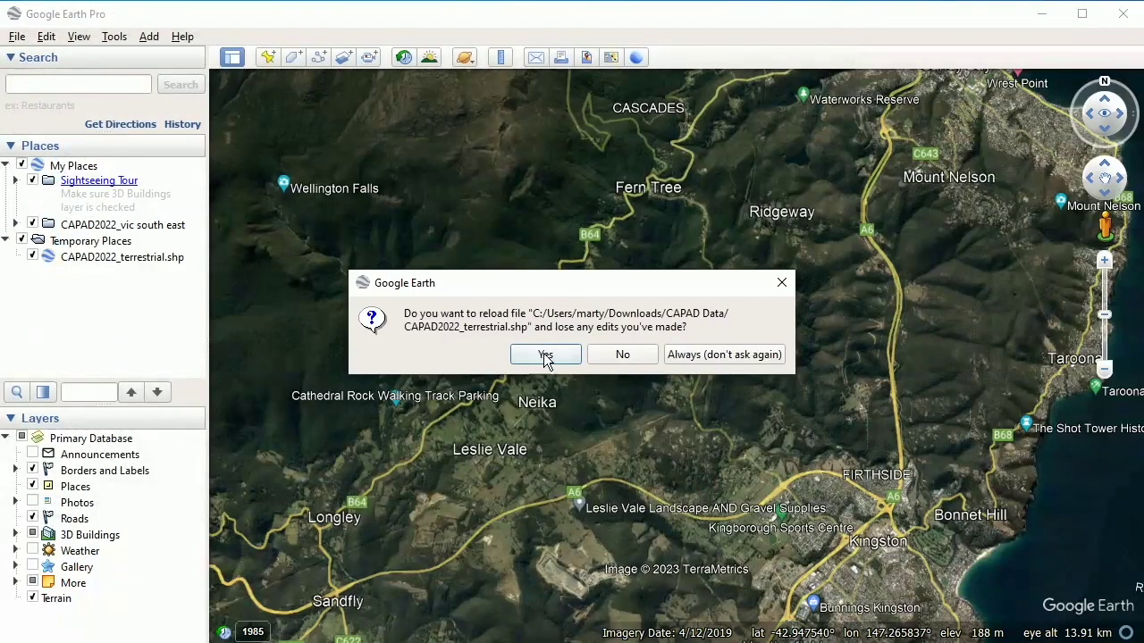
{"action": "left_click", "coordinate": [544, 356]}
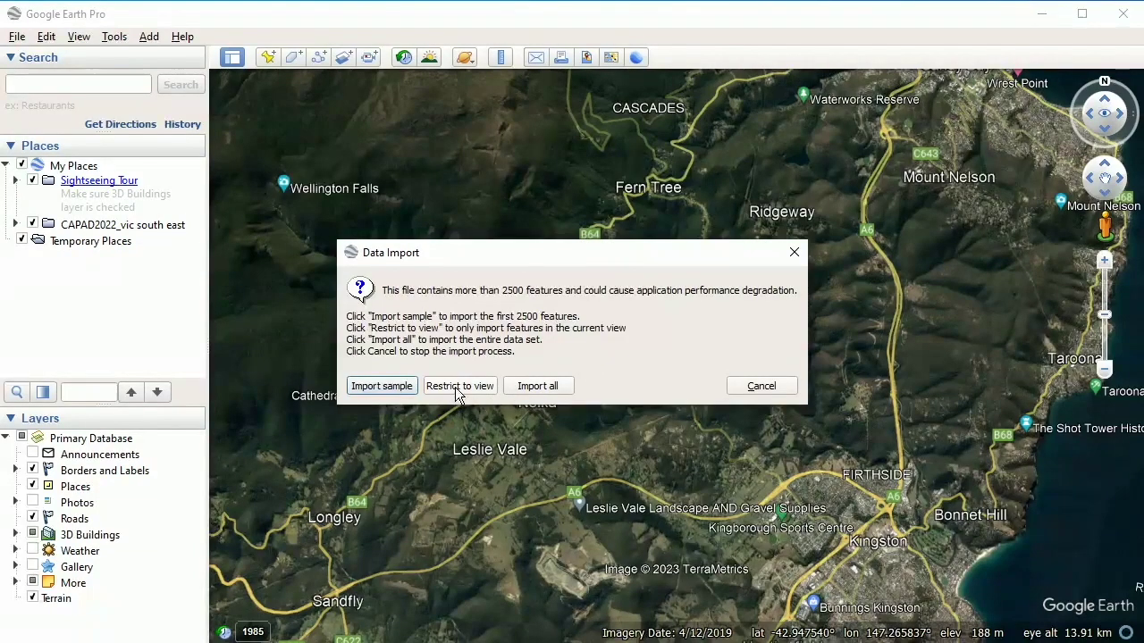
{"action": "left_click", "coordinate": [458, 388]}
{"action": "left_click", "coordinate": [631, 355]}
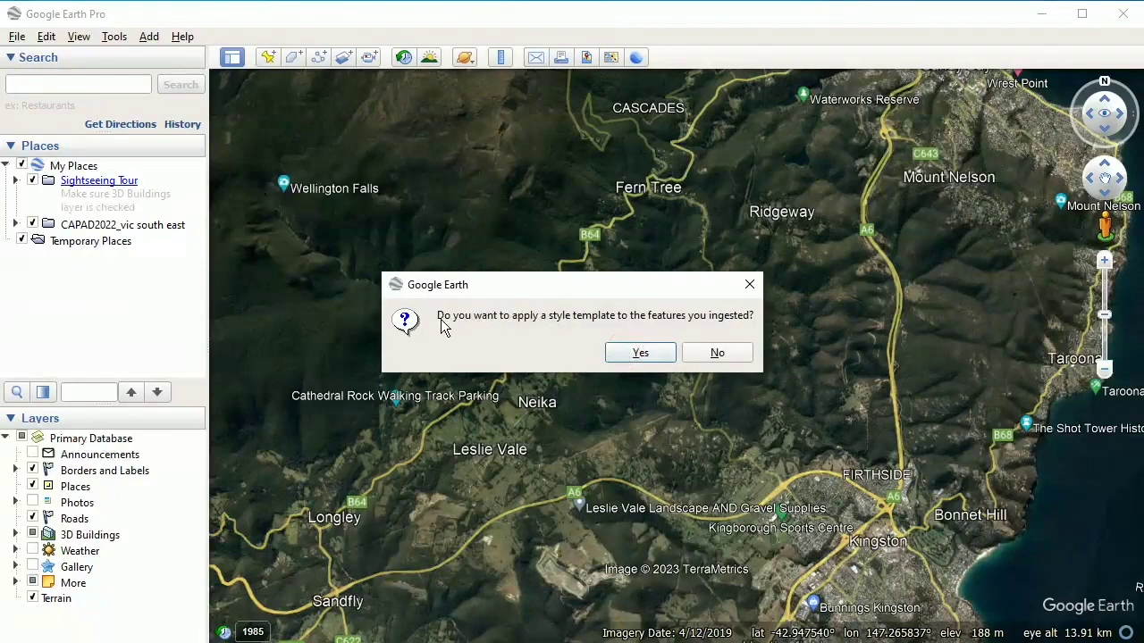
Create a new style template with the NAME field as label and a single pink colour
{"action": "left_click", "coordinate": [642, 353]}
{"action": "left_click", "coordinate": [608, 420]}
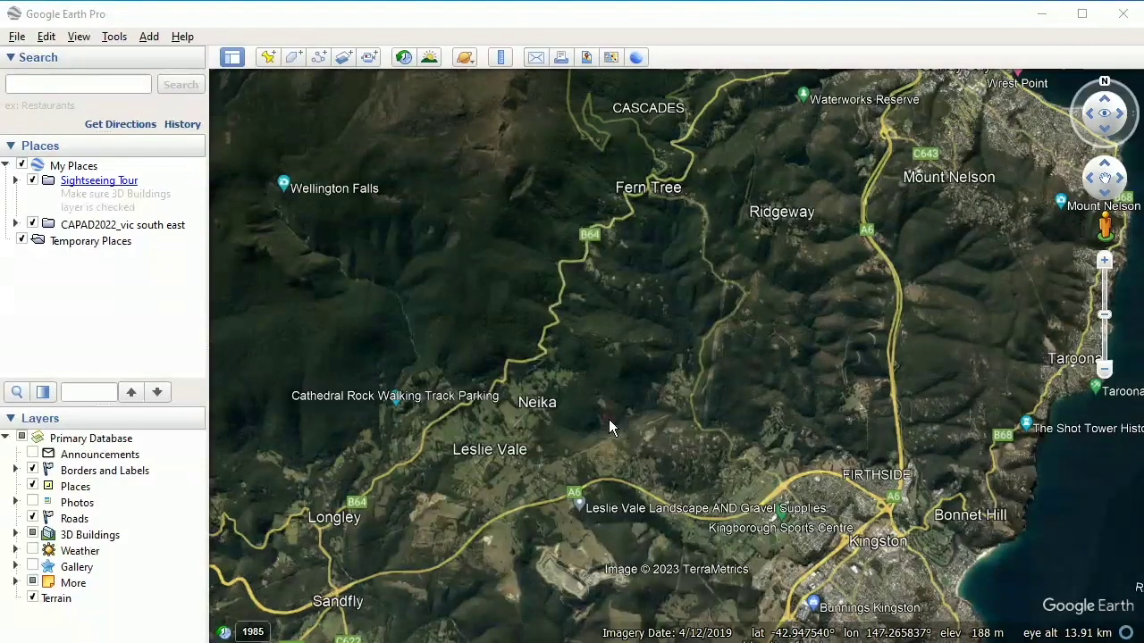
{"action": "left_click", "coordinate": [438, 214]}
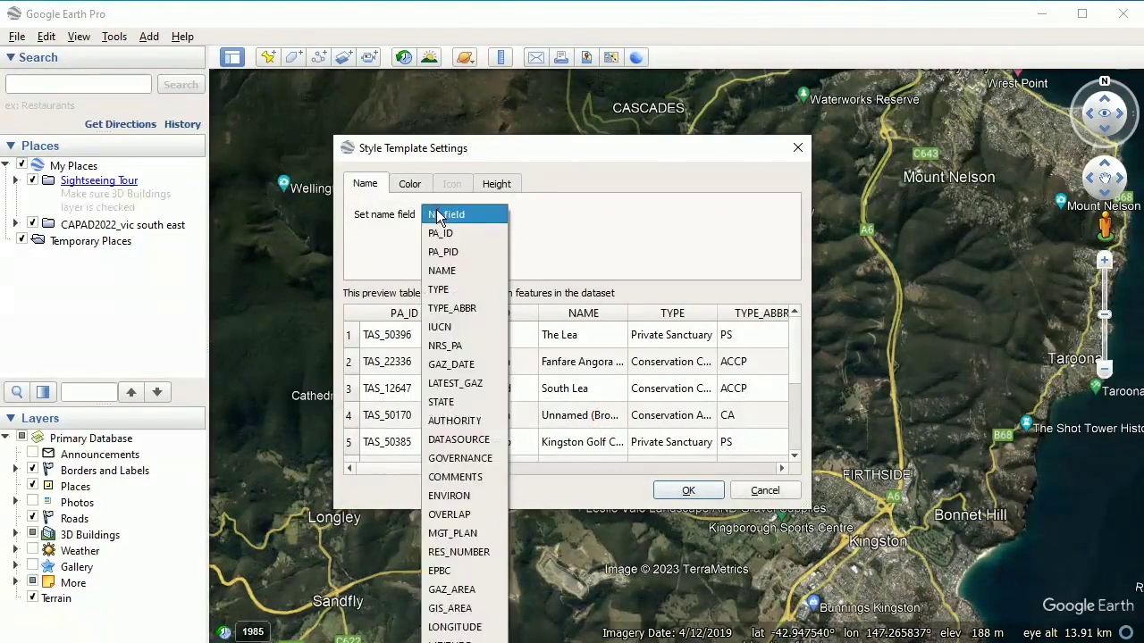
{"action": "left_click", "coordinate": [439, 263]}
{"action": "left_click", "coordinate": [410, 185]}
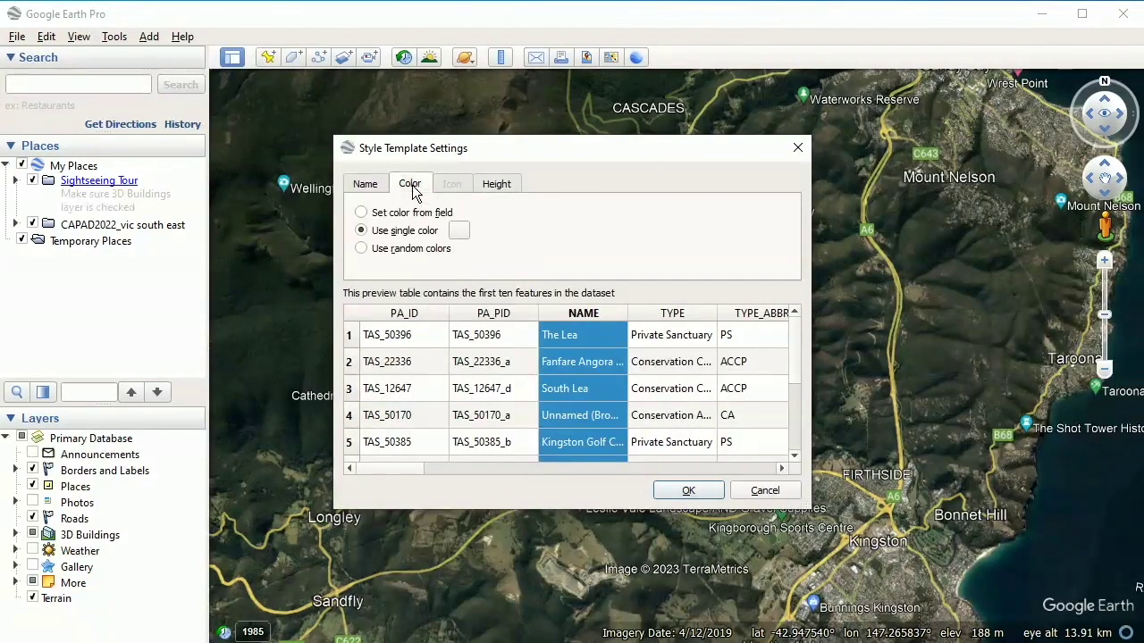
{"action": "left_click", "coordinate": [459, 230]}
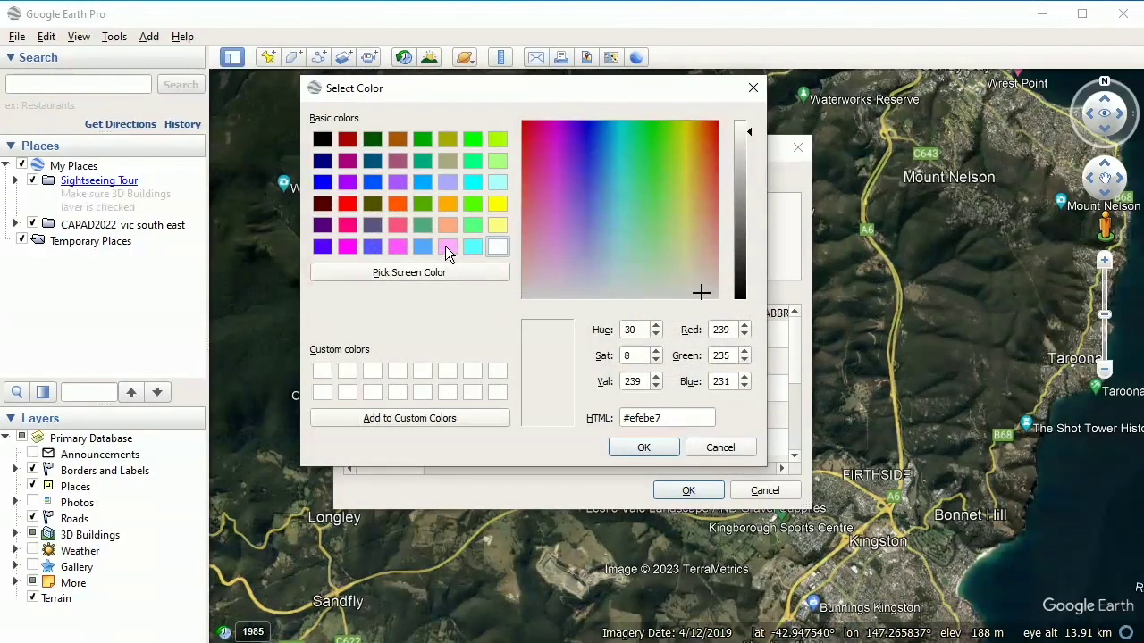
{"action": "left_click", "coordinate": [446, 247]}
{"action": "left_click", "coordinate": [643, 448]}
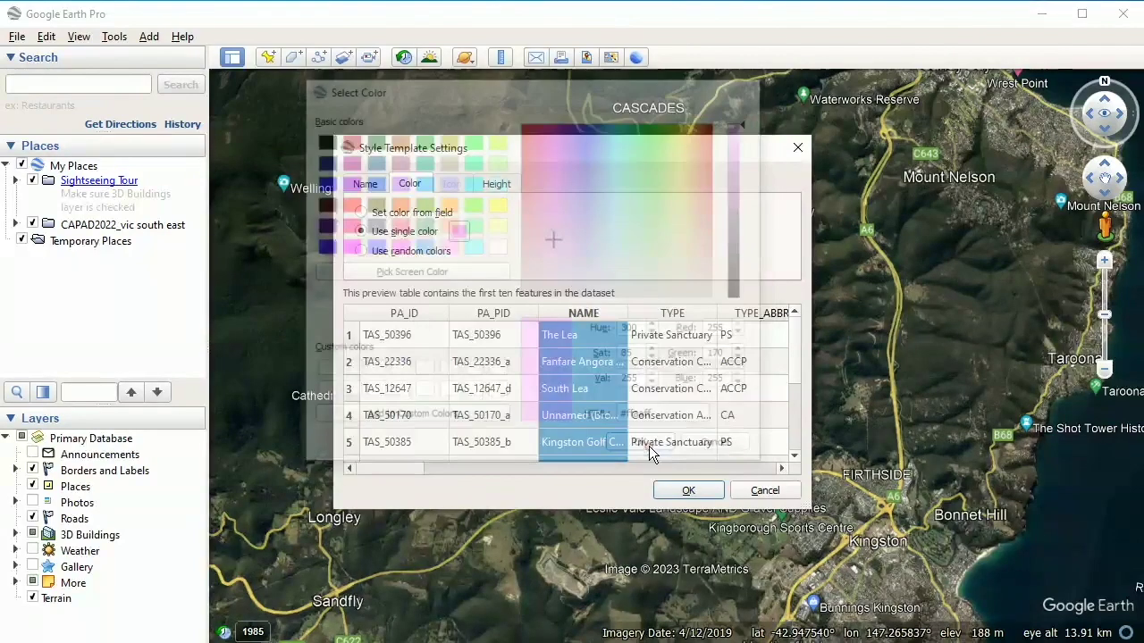
{"action": "left_click", "coordinate": [689, 493]}
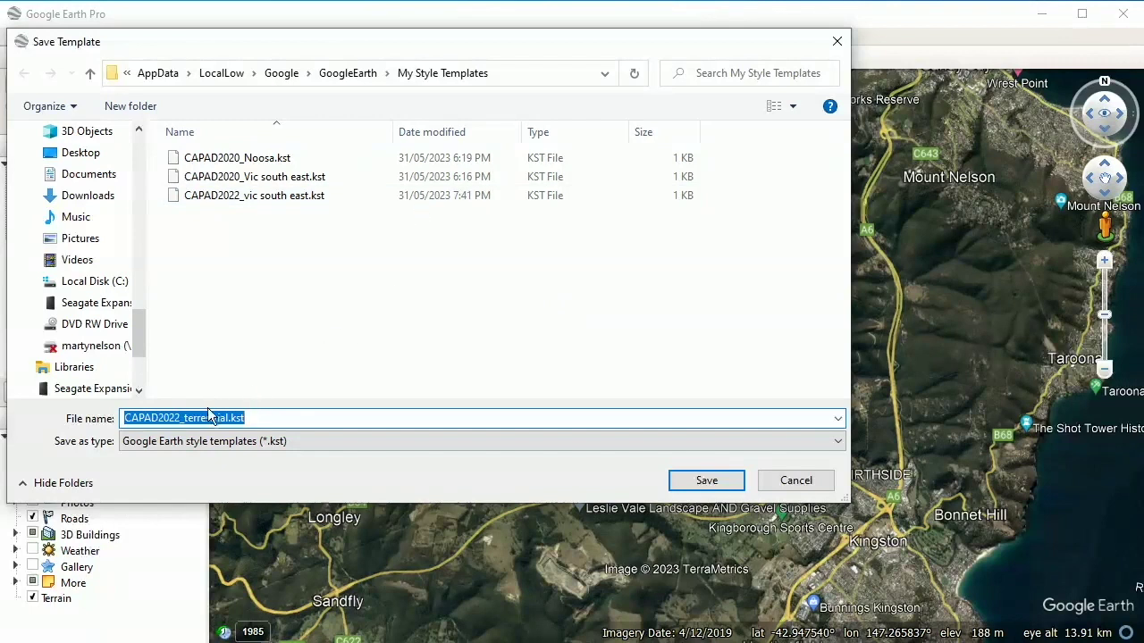
Save the style template as CAPAD2022_south hobart.kst
{"action": "left_click", "coordinate": [183, 425]}
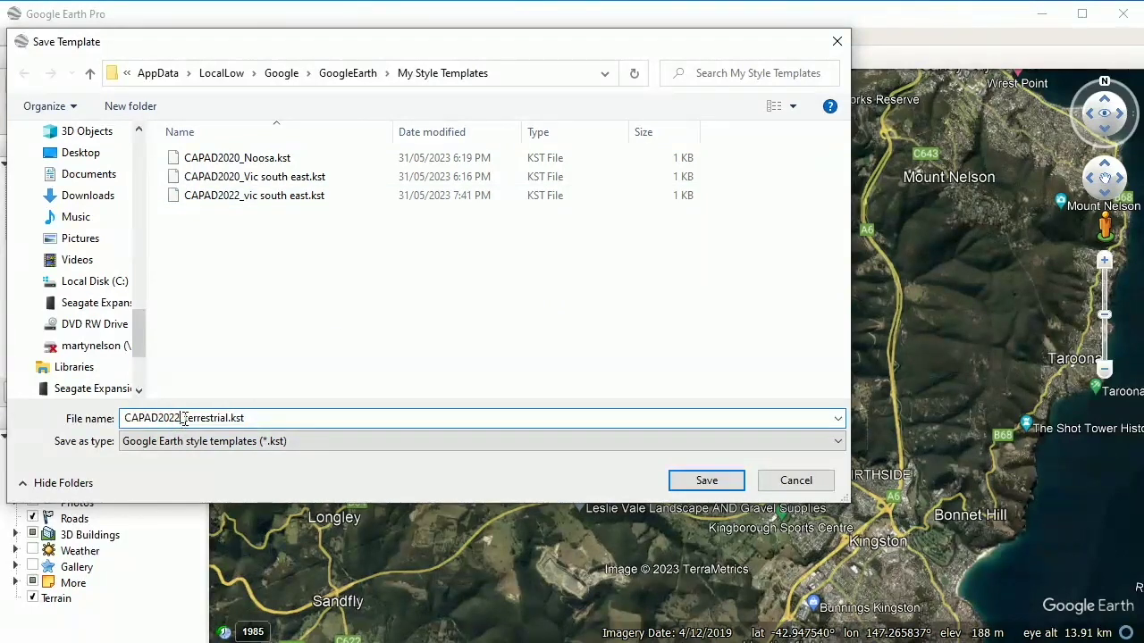
{"action": "left_click_drag", "start_coordinate": [187, 418], "coordinate": [223, 417]}
{"action": "type", "text": "south hoba"}
{"action": "key", "text": "Return"}
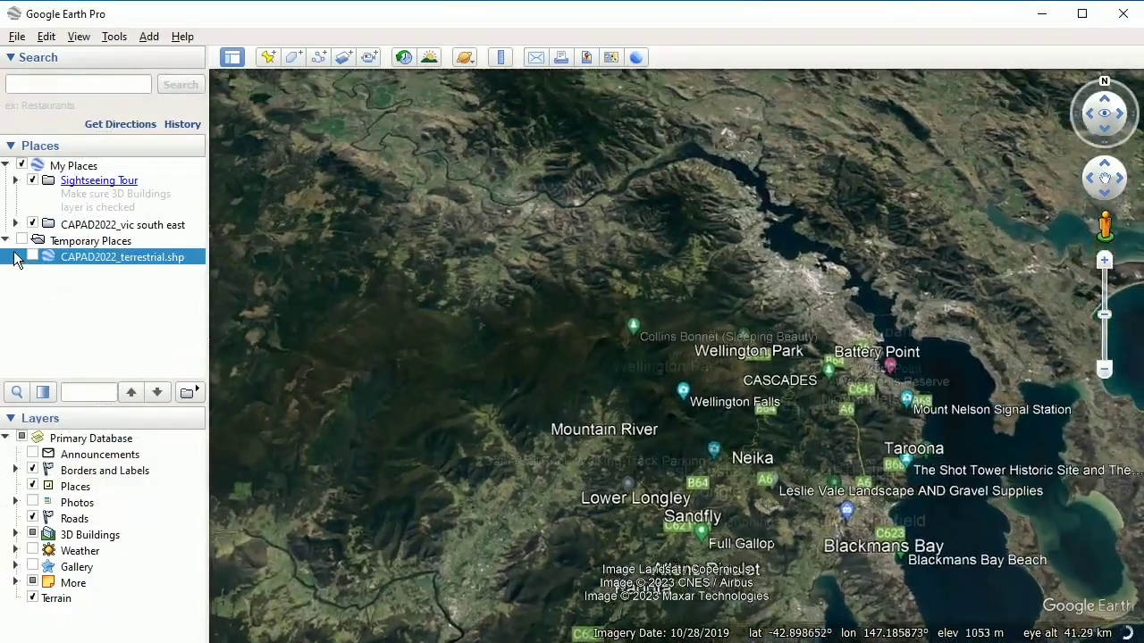
Rename the CAPAD2022_terrestrial folder to CAPAD2022_south hobart, then show it centred on Wellington Park
{"action": "left_click", "coordinate": [15, 257]}
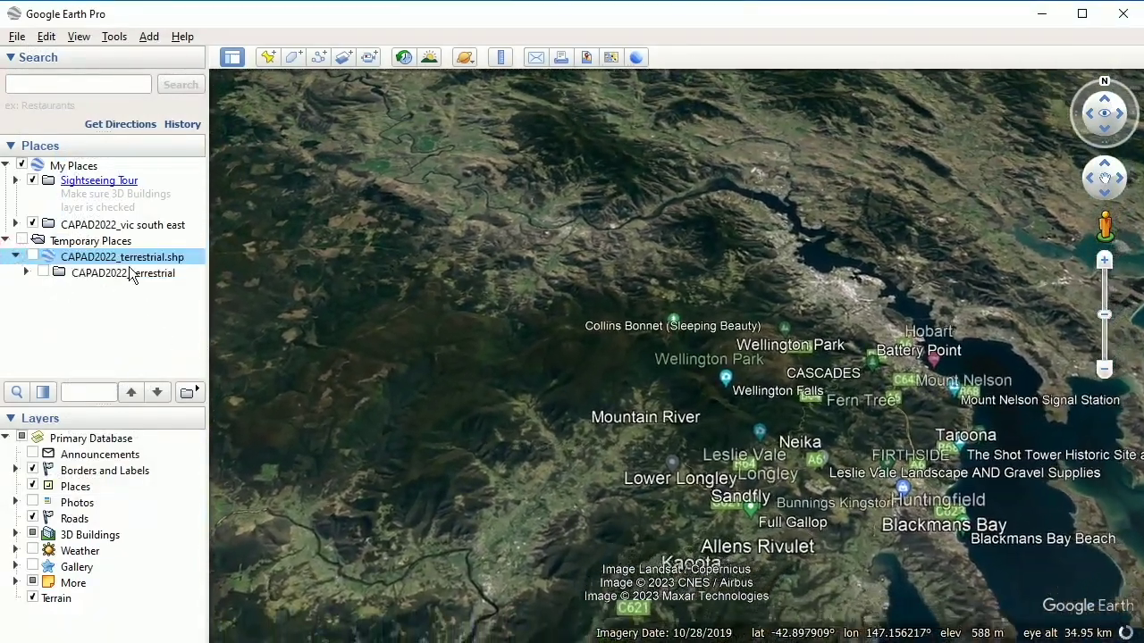
{"action": "right_click", "coordinate": [132, 273]}
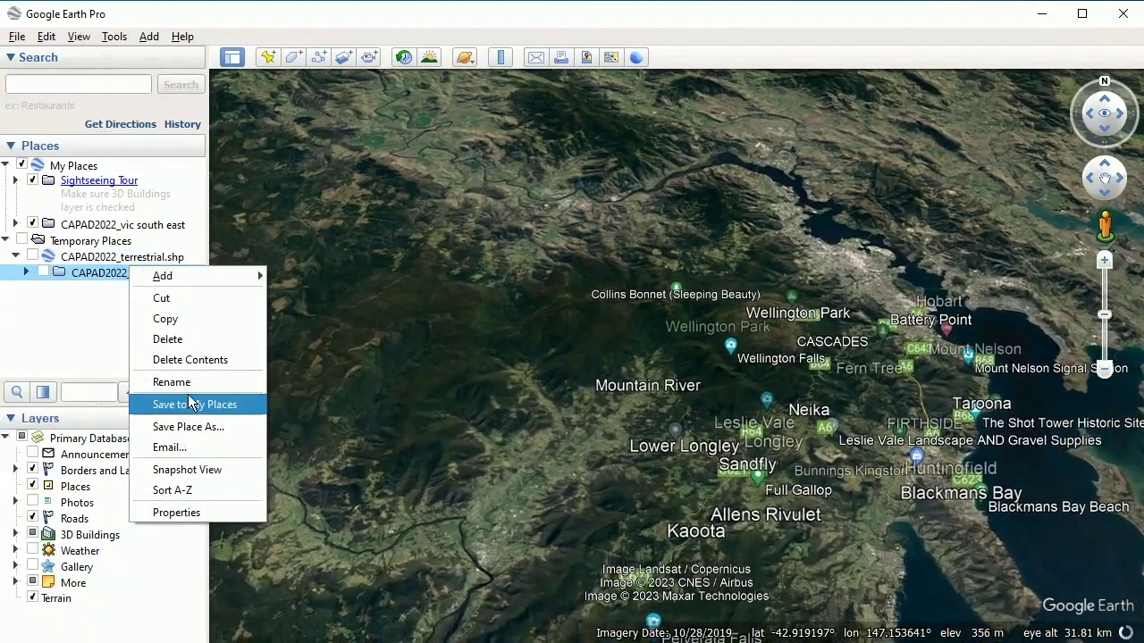
{"action": "left_click", "coordinate": [191, 403]}
{"action": "left_click", "coordinate": [152, 273]}
{"action": "left_click_drag", "start_coordinate": [132, 273], "coordinate": [184, 274]}
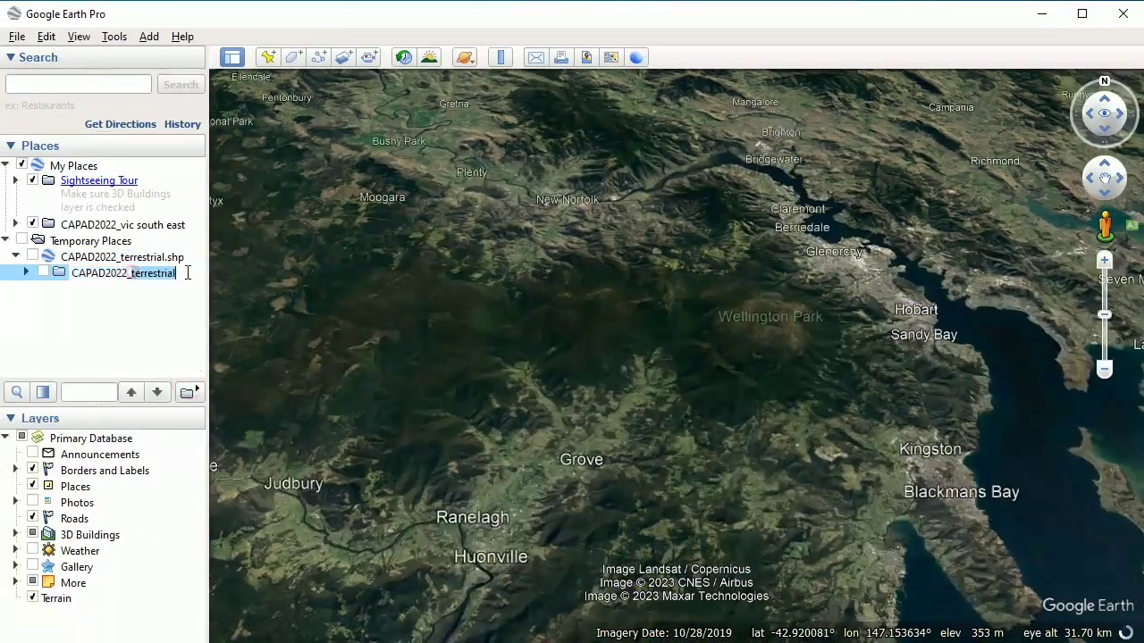
{"action": "type", "text": "south hoba"}
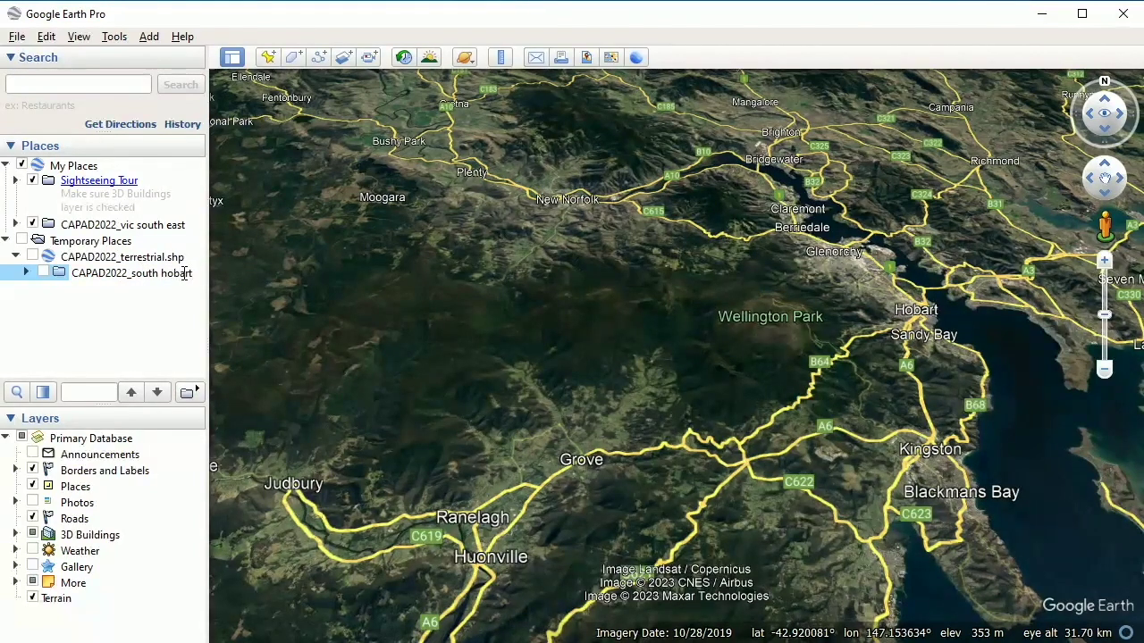
{"action": "key", "text": "Return"}
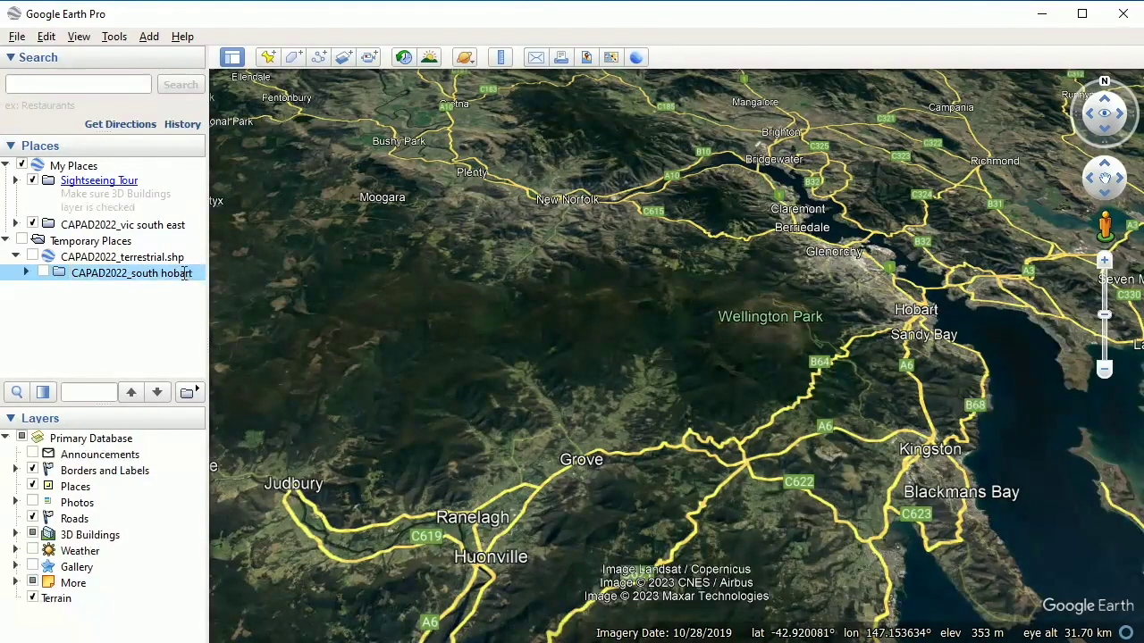
{"action": "left_click", "coordinate": [42, 273]}
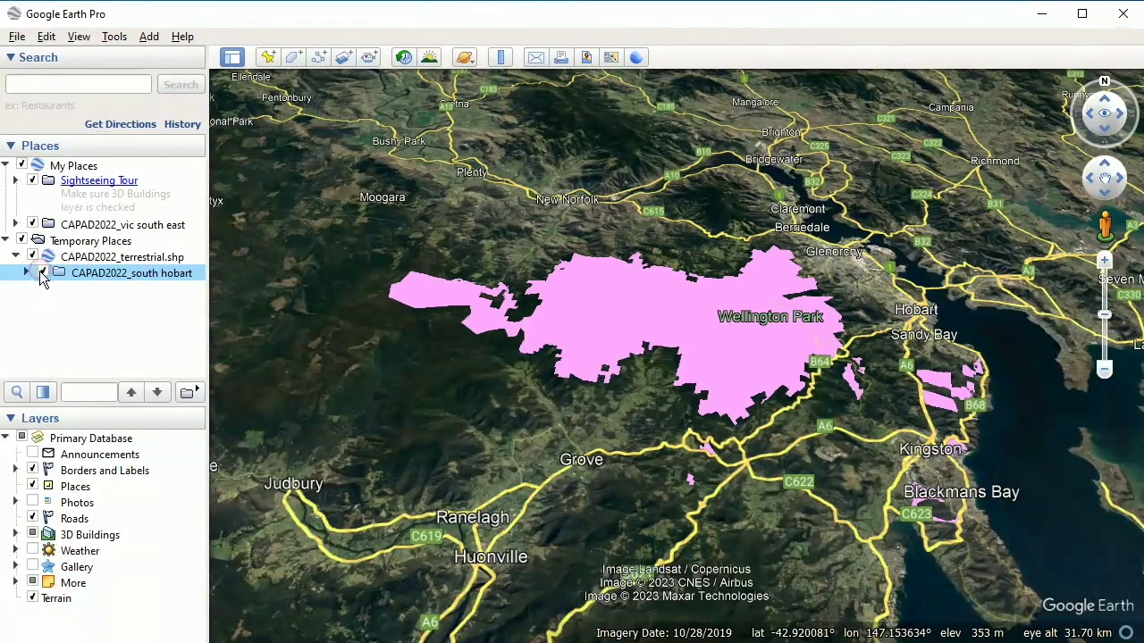
{"action": "left_click_drag", "start_coordinate": [840, 474], "coordinate": [759, 492]}
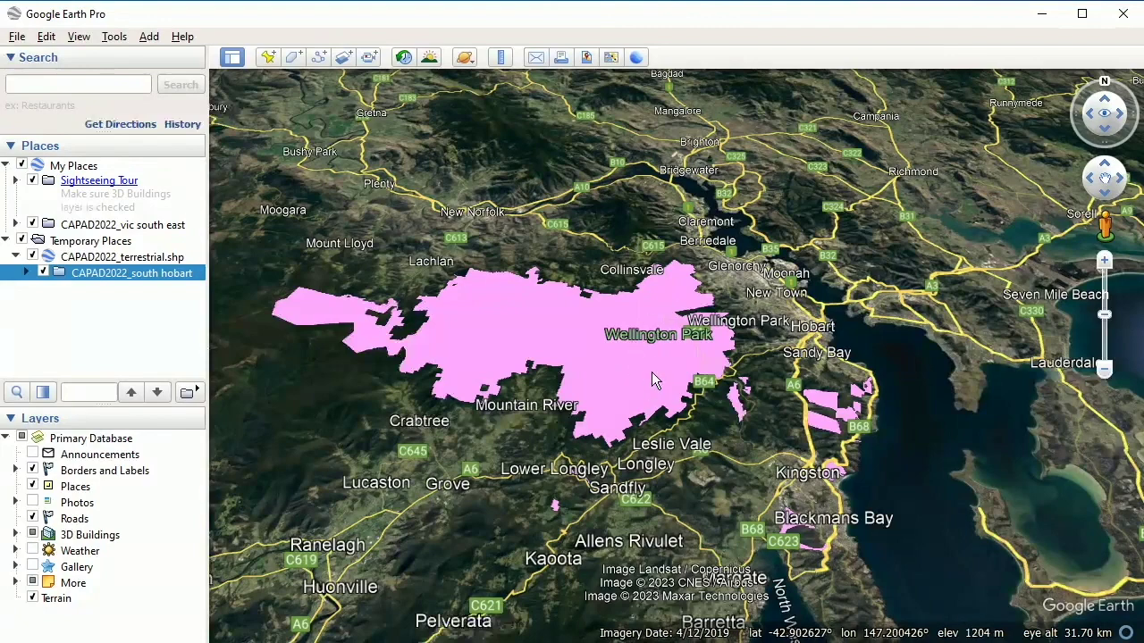
In the folder's properties, share one style and set the outline colour to pink
{"action": "right_click", "coordinate": [131, 273]}
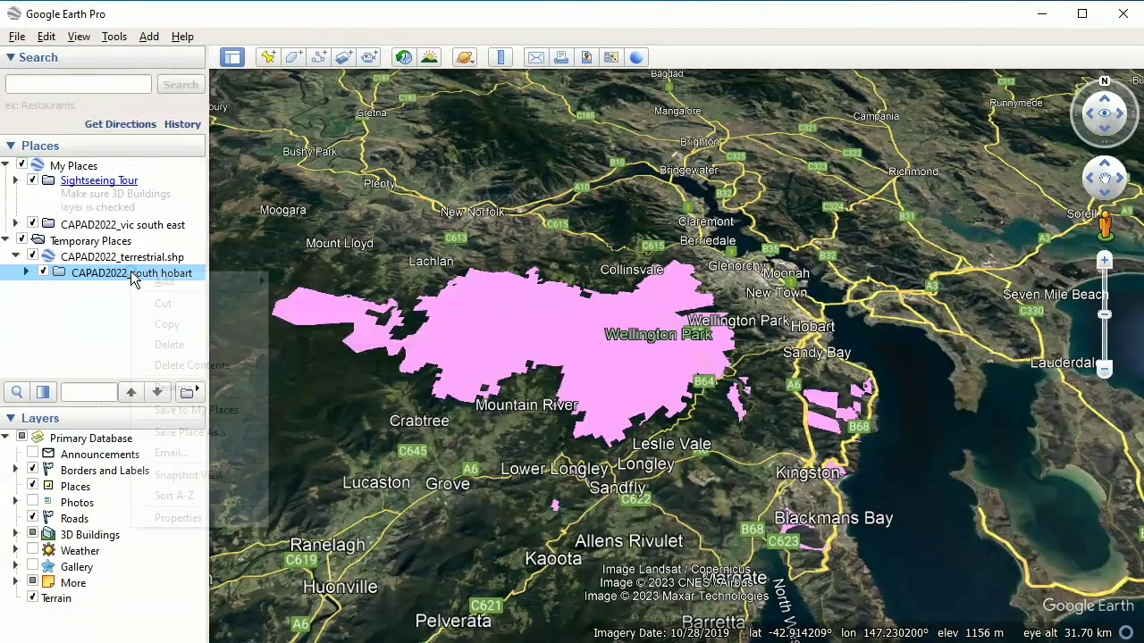
{"action": "left_click", "coordinate": [186, 524]}
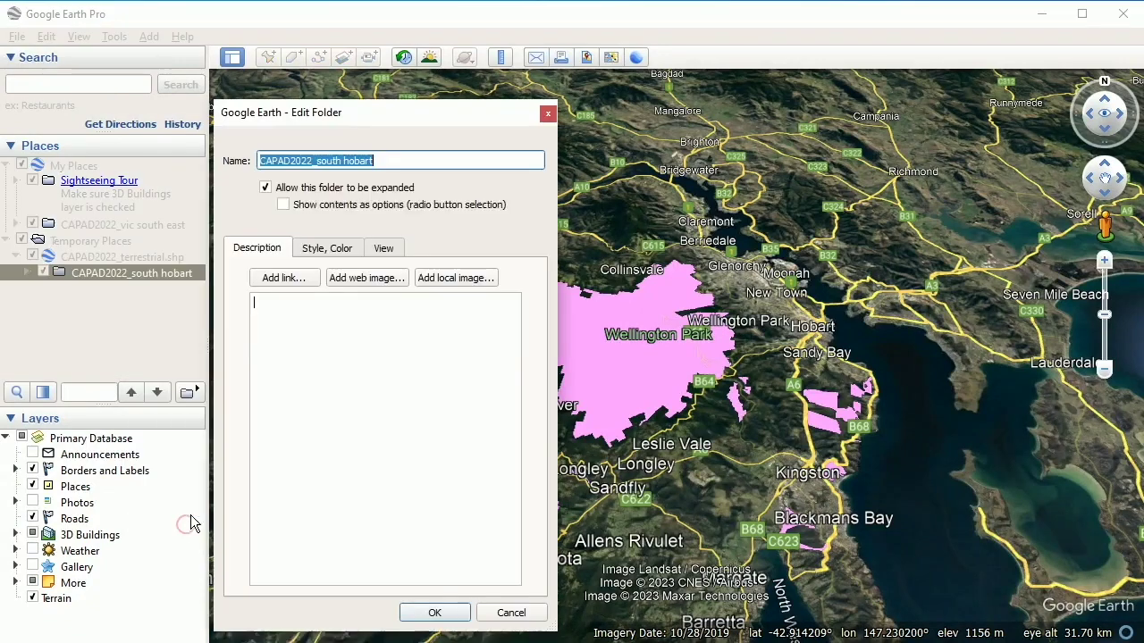
{"action": "left_click", "coordinate": [324, 253]}
{"action": "left_click", "coordinate": [477, 469]}
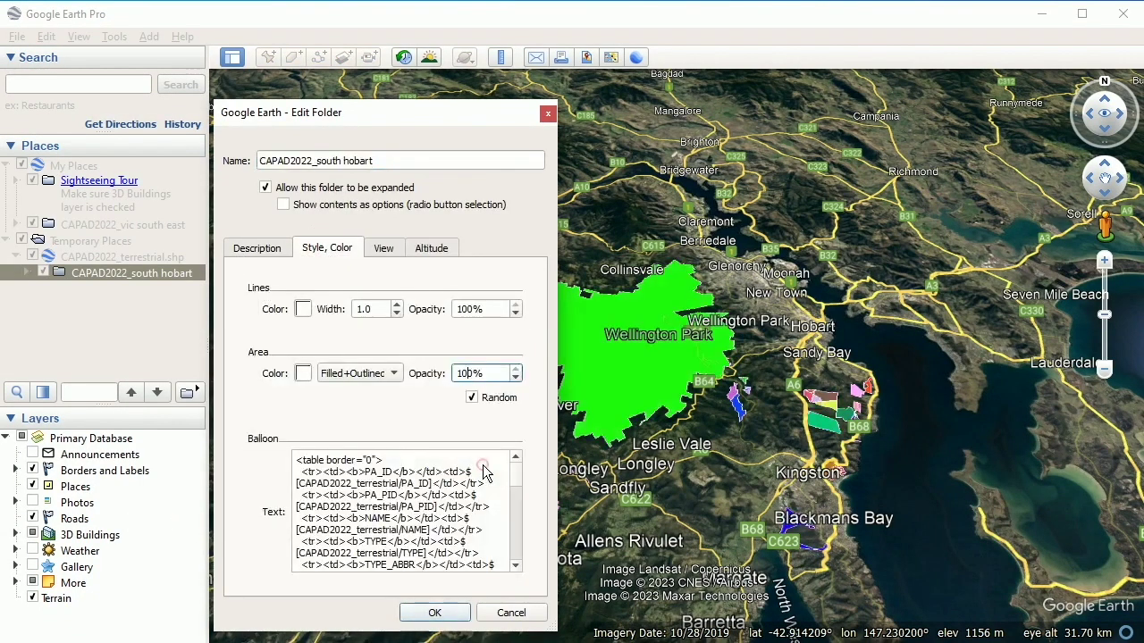
{"action": "left_click", "coordinate": [303, 310]}
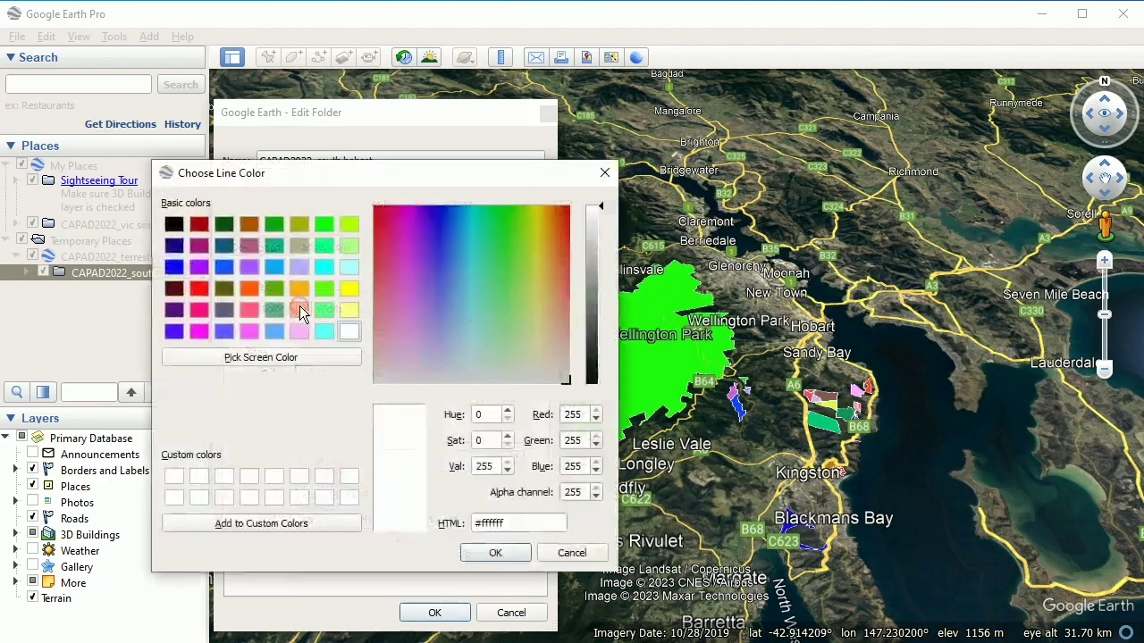
{"action": "left_click", "coordinate": [301, 333]}
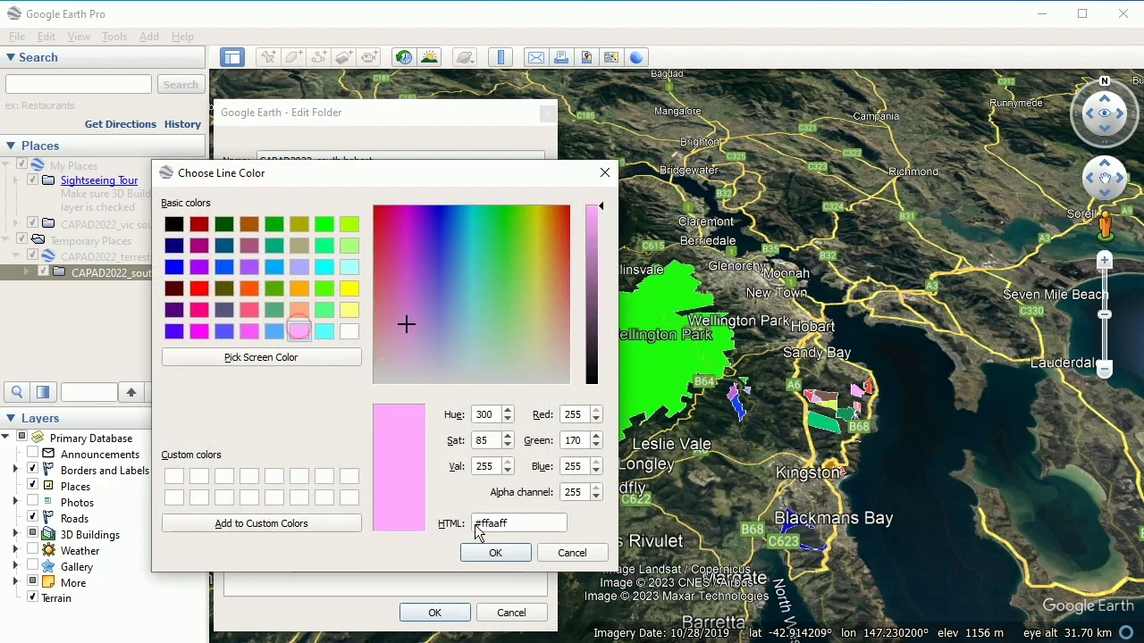
{"action": "left_click", "coordinate": [494, 551]}
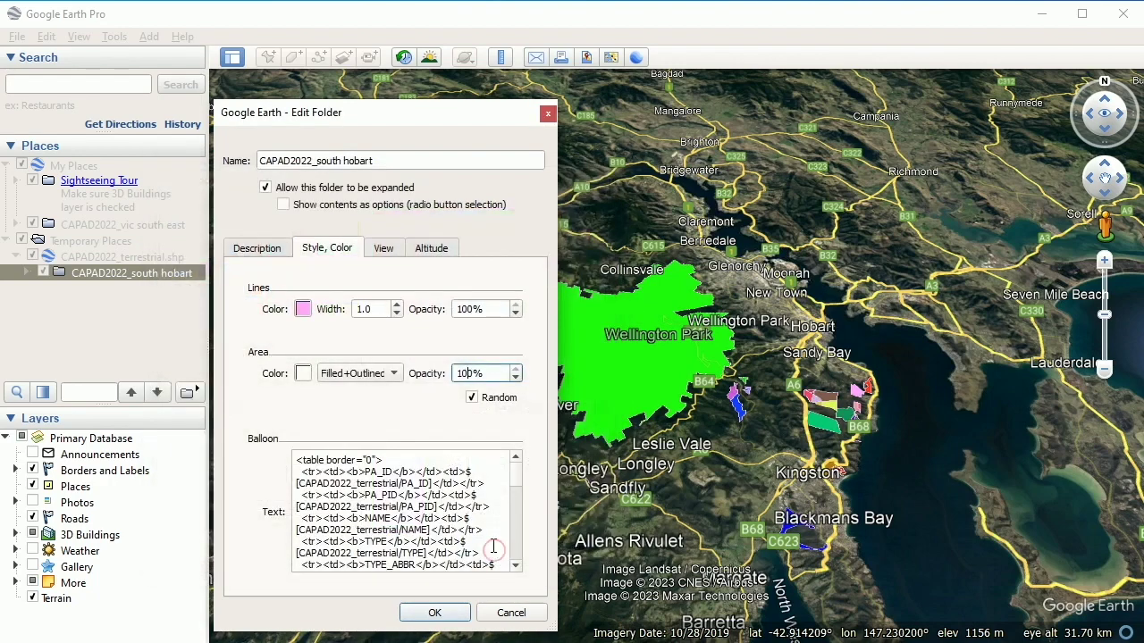
Set the polygon fill to pink at 30% opacity and apply
{"action": "left_click", "coordinate": [303, 373]}
{"action": "left_click", "coordinate": [300, 331]}
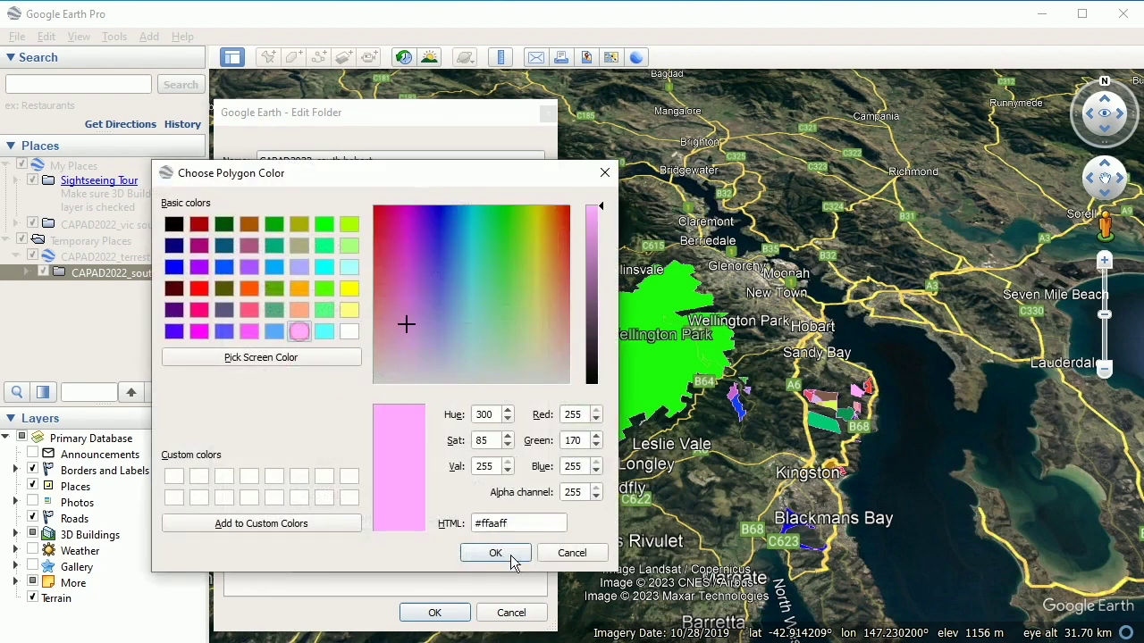
{"action": "left_click", "coordinate": [508, 554]}
{"action": "left_click_drag", "start_coordinate": [501, 373], "coordinate": [445, 374]}
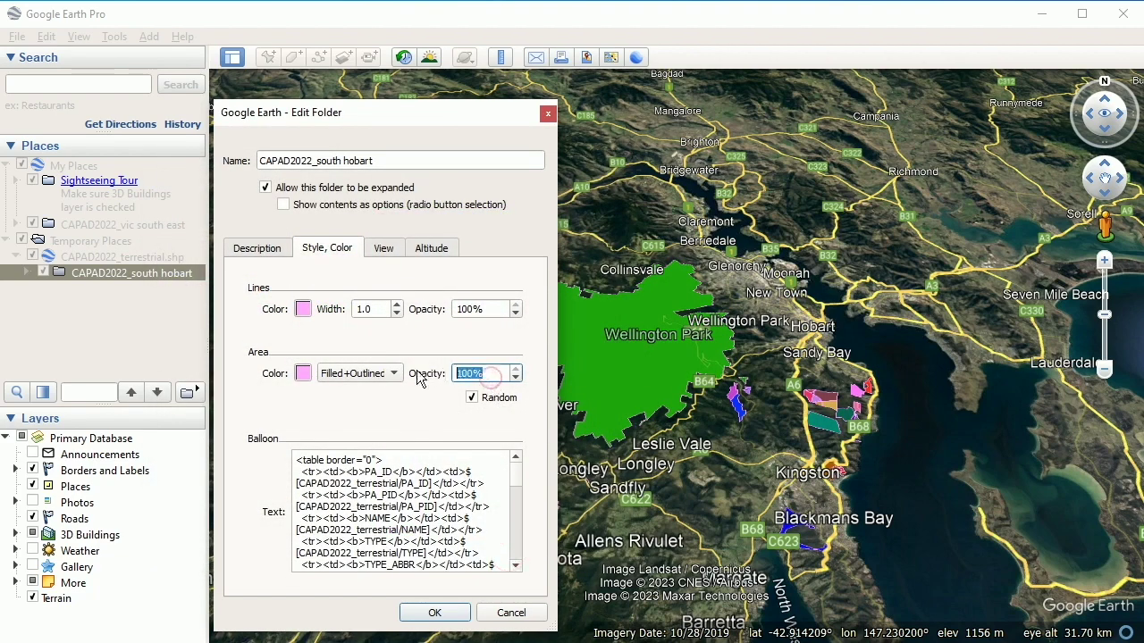
{"action": "type", "text": "30"}
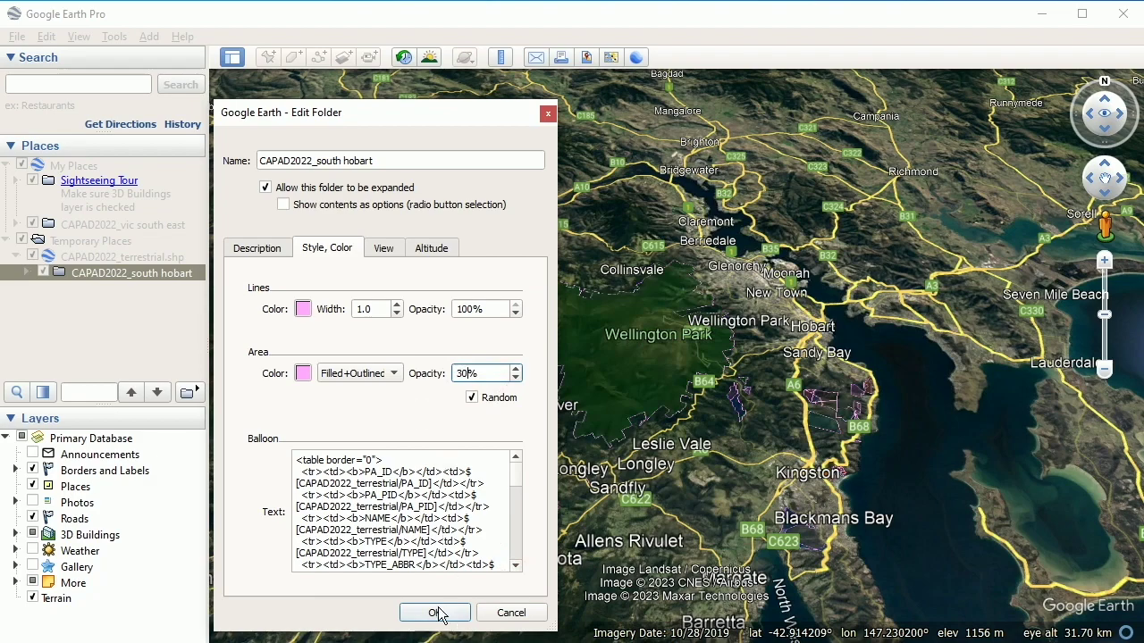
{"action": "left_click", "coordinate": [435, 613]}
{"action": "scroll", "coordinate": [716, 431], "scroll_direction": "up", "scroll_amount": 3}
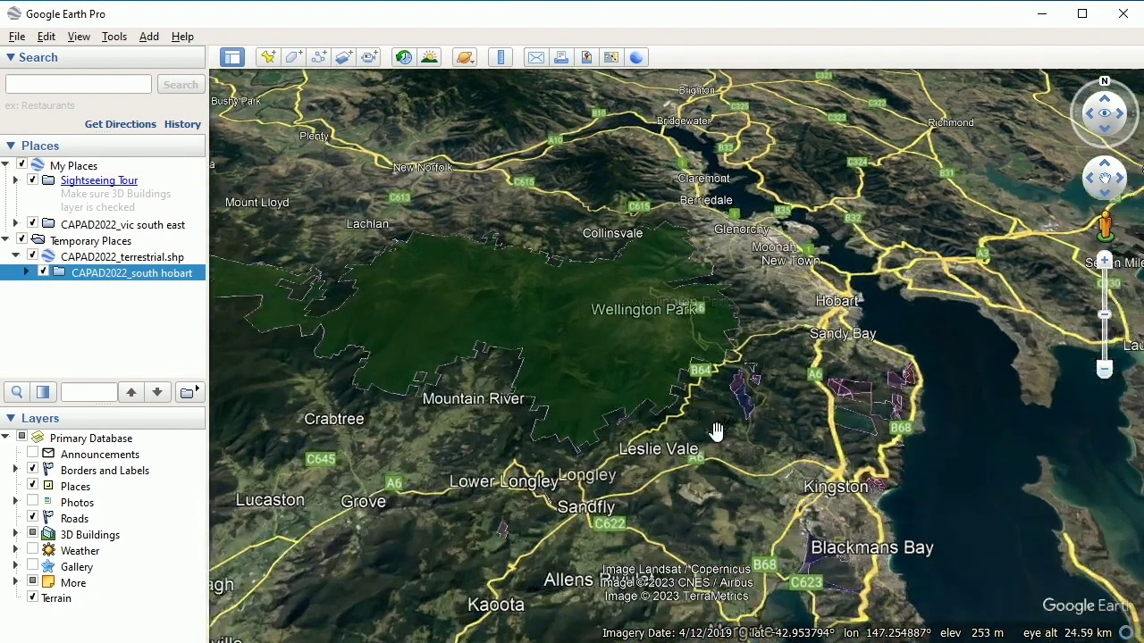
{"action": "scroll", "coordinate": [716, 432], "scroll_direction": "up", "scroll_amount": 5}
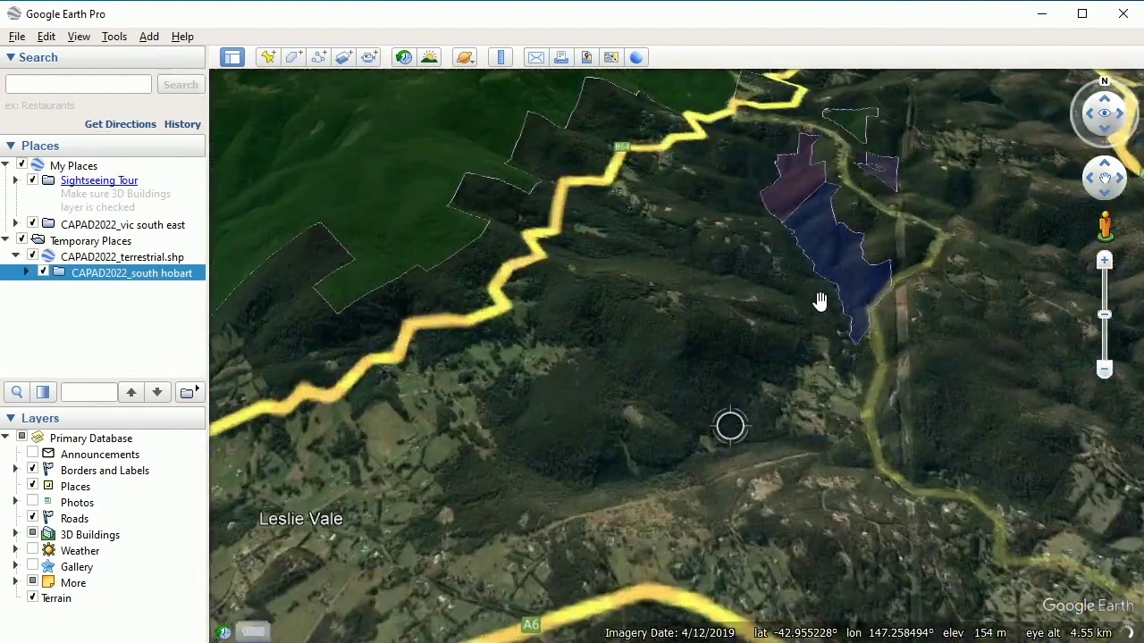
{"action": "left_click_drag", "start_coordinate": [812, 256], "coordinate": [659, 414]}
{"action": "scroll", "coordinate": [681, 415], "scroll_direction": "up", "scroll_amount": 3}
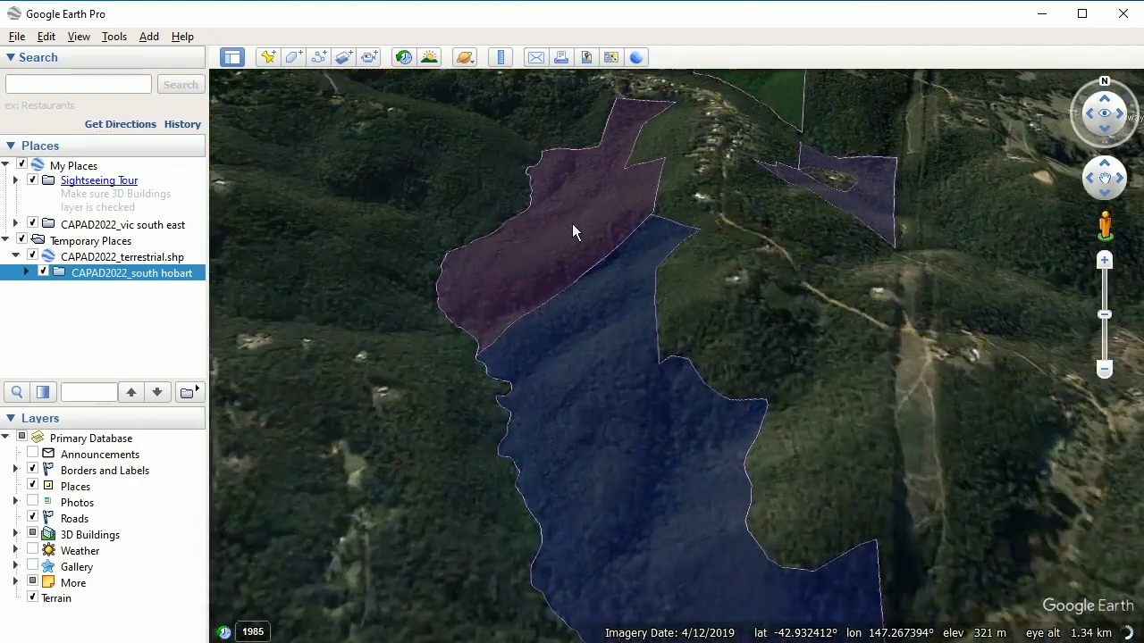
{"action": "left_click", "coordinate": [571, 224]}
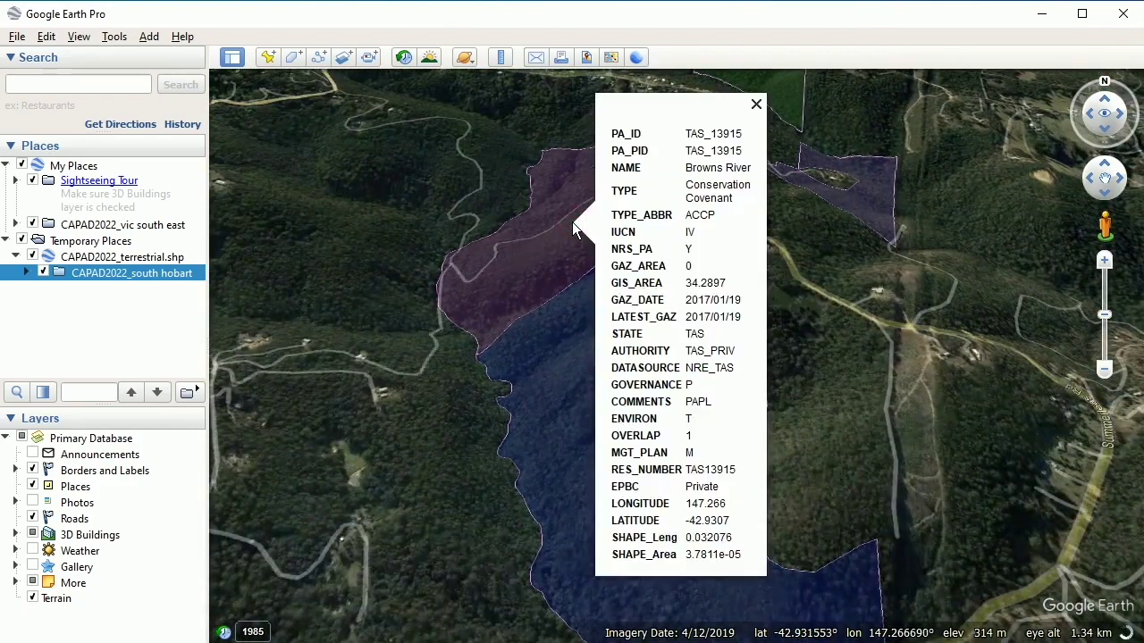
{"action": "left_click", "coordinate": [557, 409]}
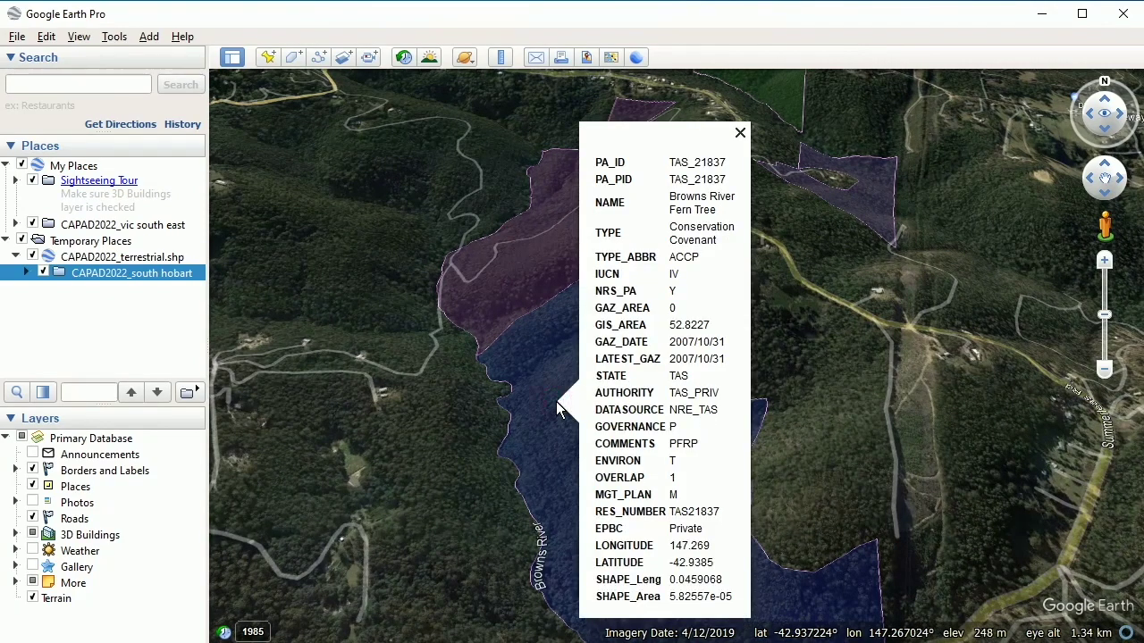
{"action": "left_click", "coordinate": [883, 204]}
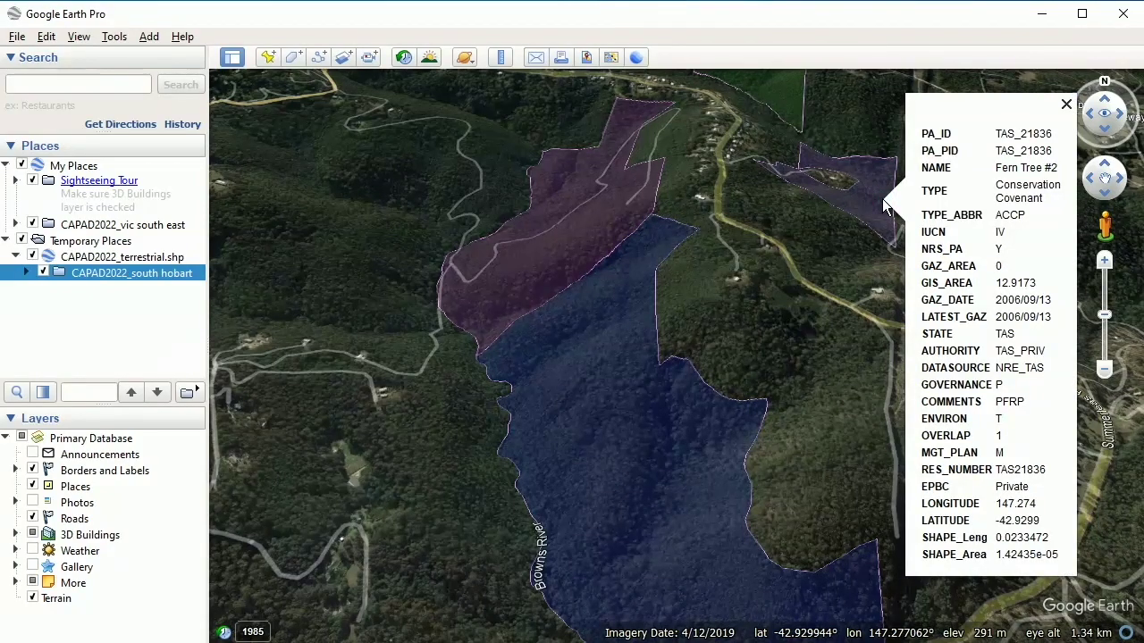
{"action": "scroll", "coordinate": [797, 308], "scroll_direction": "down", "scroll_amount": 3}
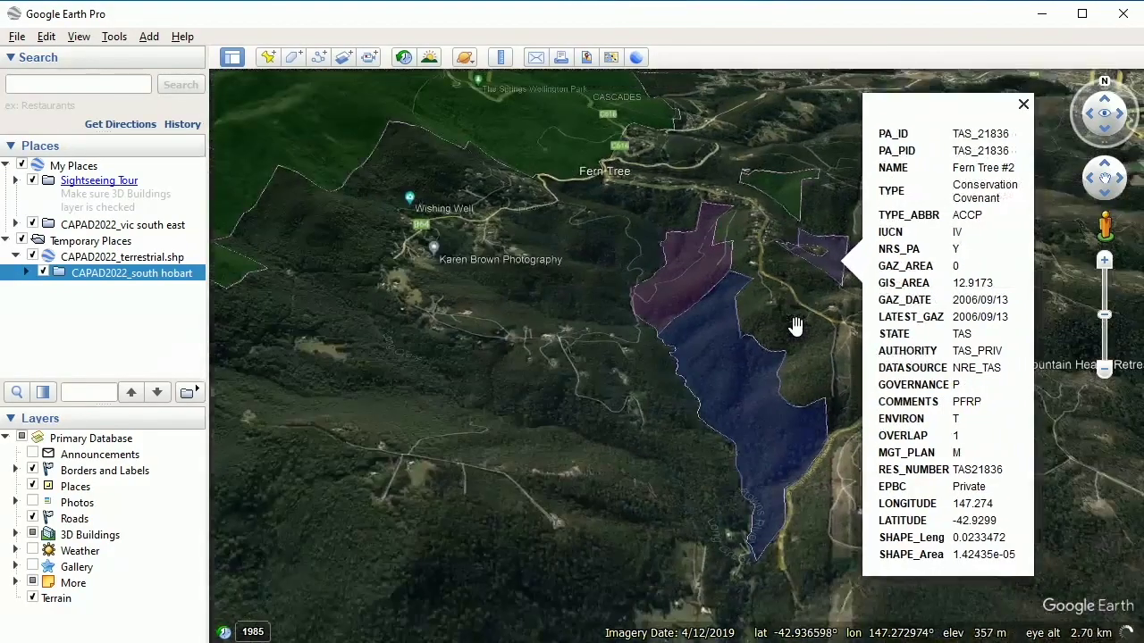
{"action": "scroll", "coordinate": [794, 317], "scroll_direction": "down", "scroll_amount": 5}
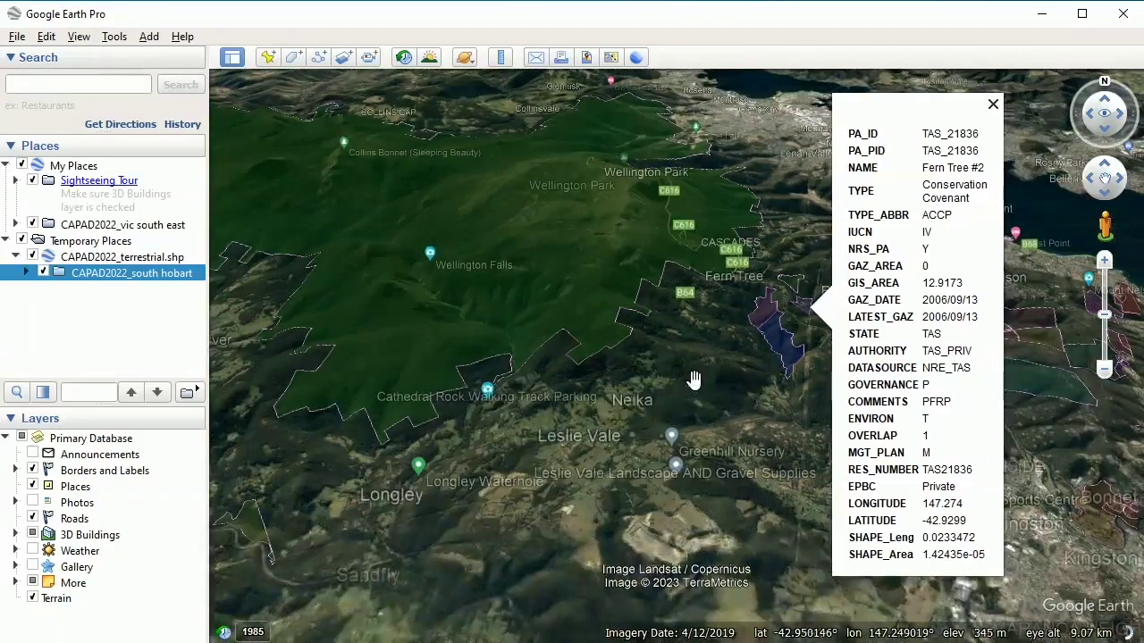
{"action": "left_click_drag", "start_coordinate": [693, 380], "coordinate": [780, 403]}
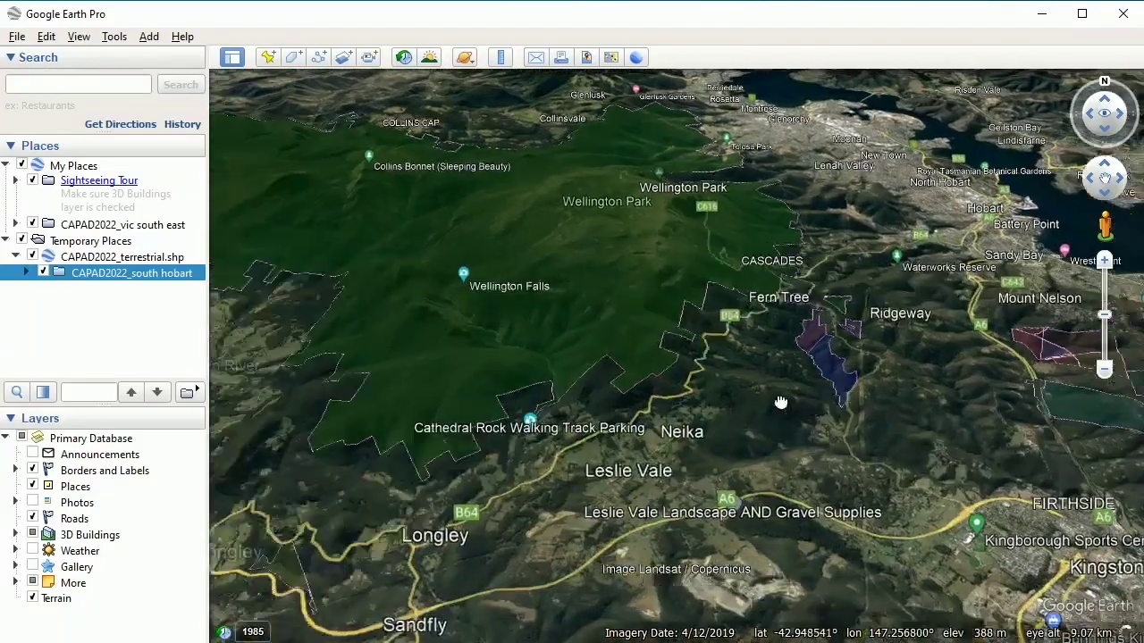
Save CAPAD2022_south hobart to My Places, then toggle both CAPAD2022 layers off and on
{"action": "right_click", "coordinate": [129, 273]}
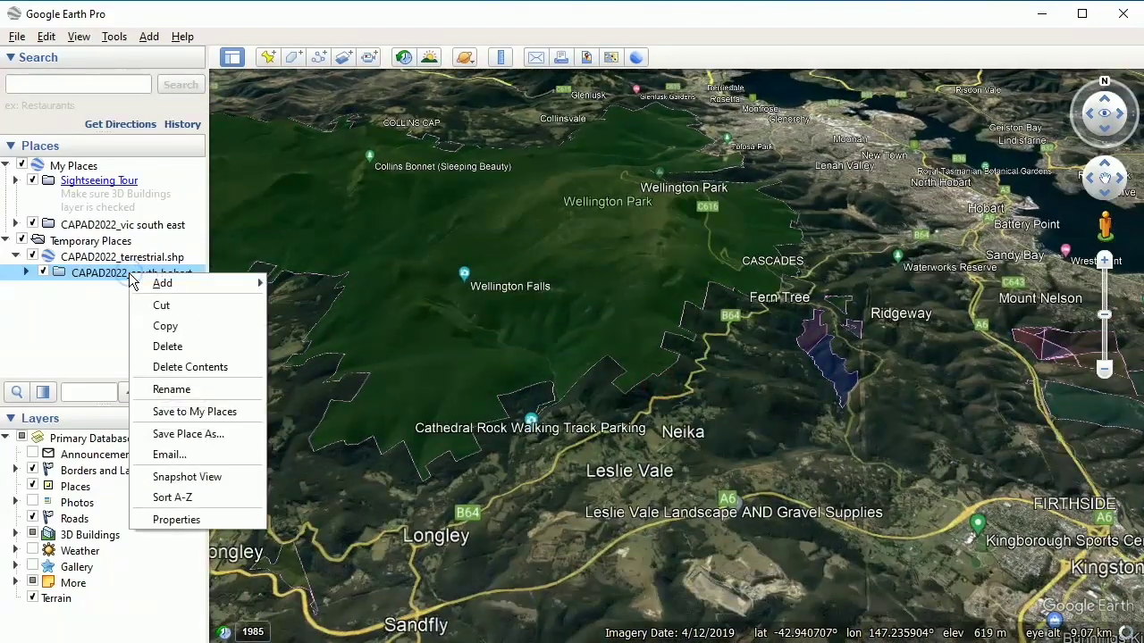
{"action": "left_click", "coordinate": [181, 411]}
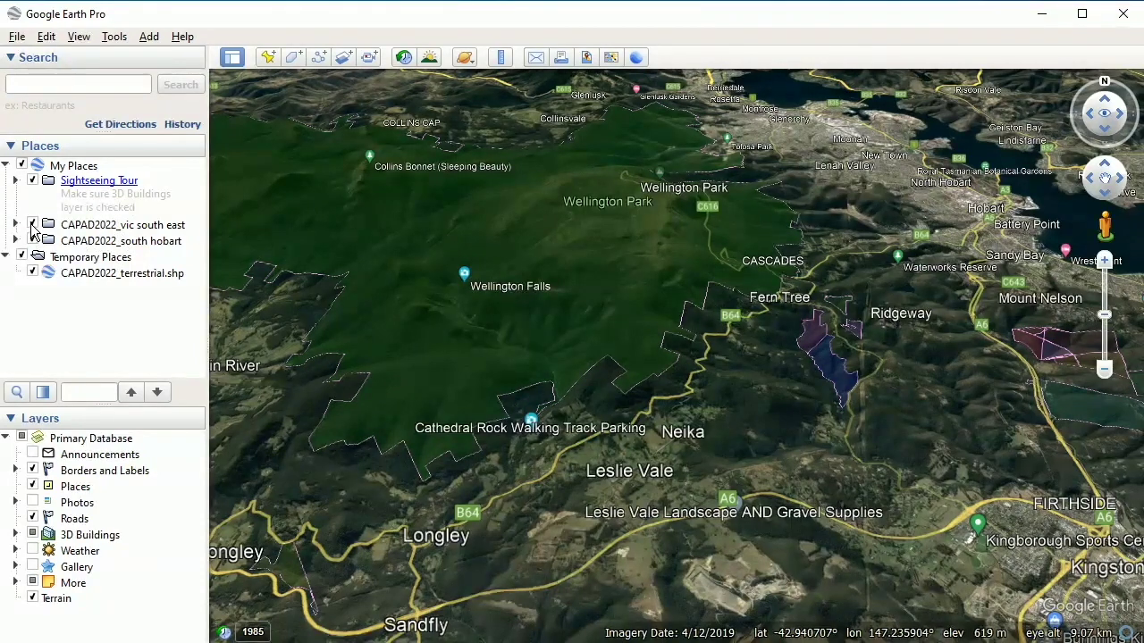
{"action": "left_click", "coordinate": [32, 225]}
{"action": "left_click", "coordinate": [33, 242]}
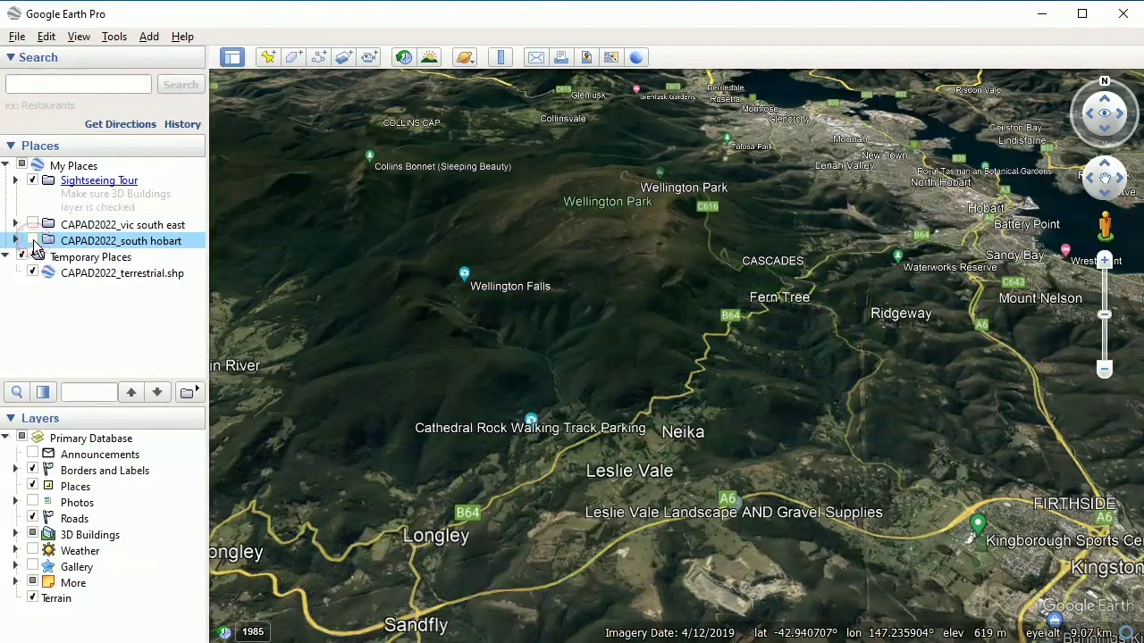
{"action": "left_click", "coordinate": [33, 241]}
{"action": "left_click", "coordinate": [32, 226]}
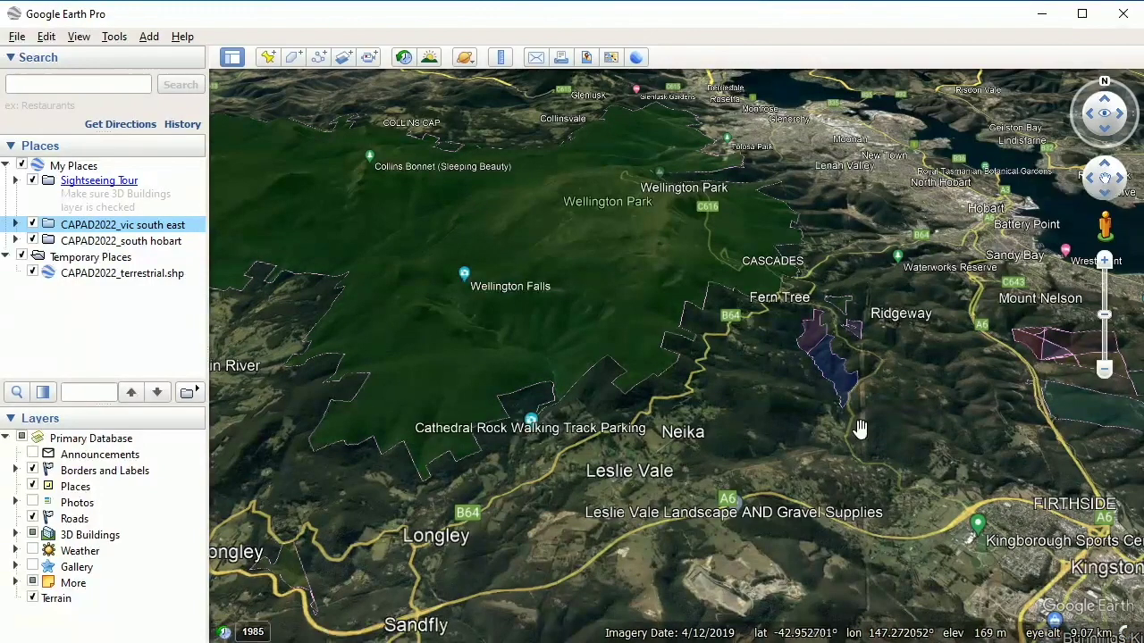
{"action": "scroll", "coordinate": [858, 411], "scroll_direction": "down", "scroll_amount": 3}
{"action": "scroll", "coordinate": [822, 435], "scroll_direction": "down", "scroll_amount": 5}
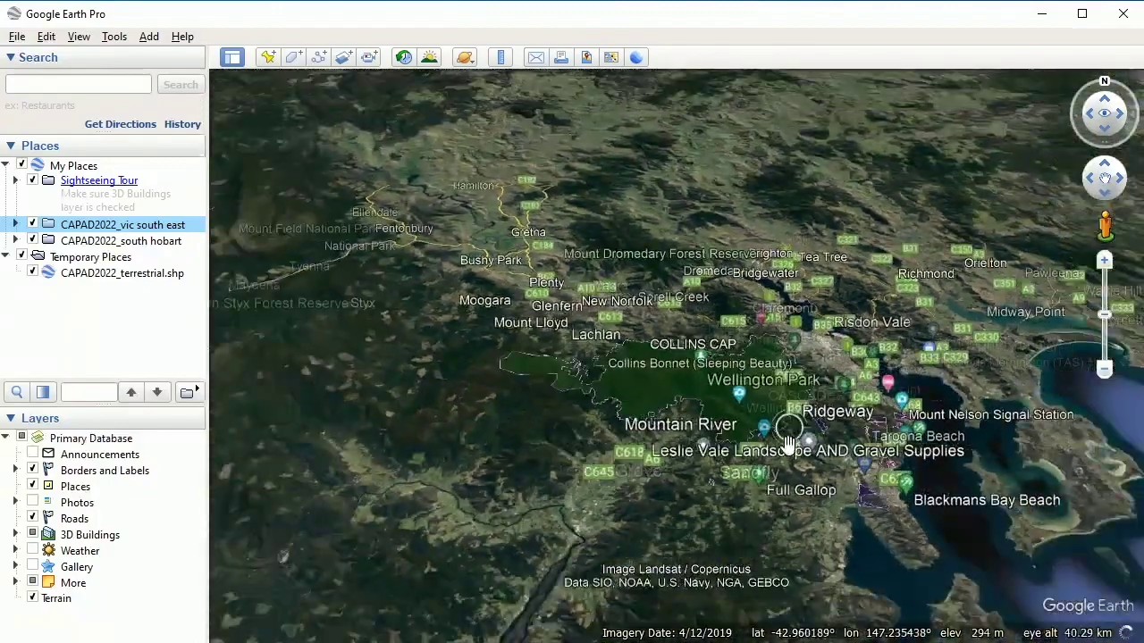
{"action": "scroll", "coordinate": [775, 439], "scroll_direction": "down", "scroll_amount": 2}
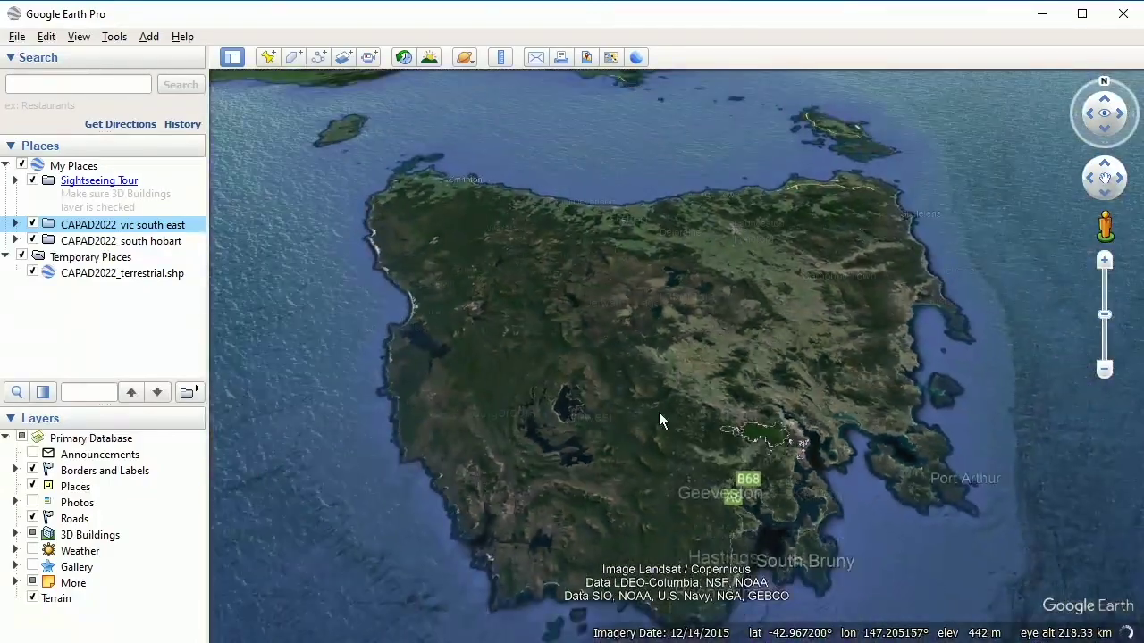
{"action": "left_click_drag", "start_coordinate": [621, 340], "coordinate": [621, 378]}
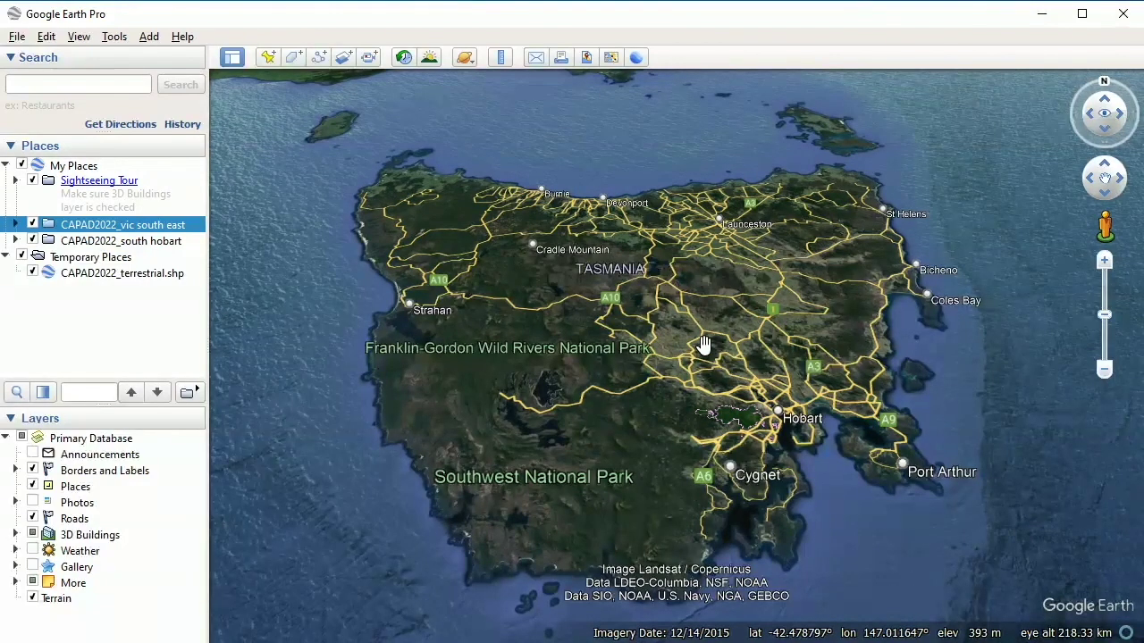
{"action": "scroll", "coordinate": [613, 384], "scroll_direction": "up", "scroll_amount": 5}
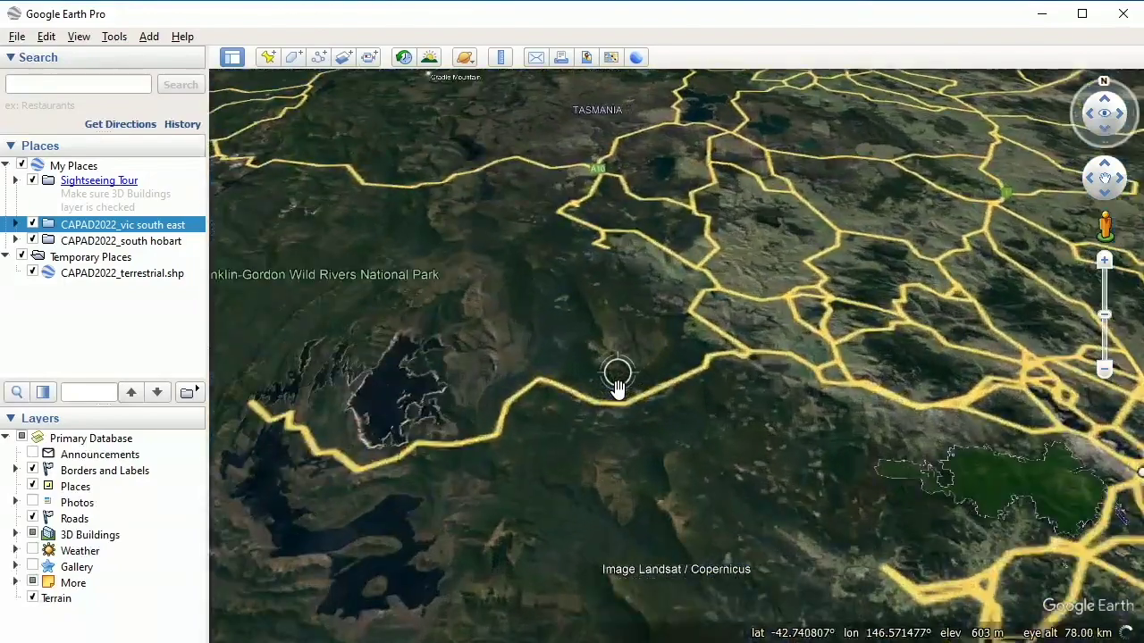